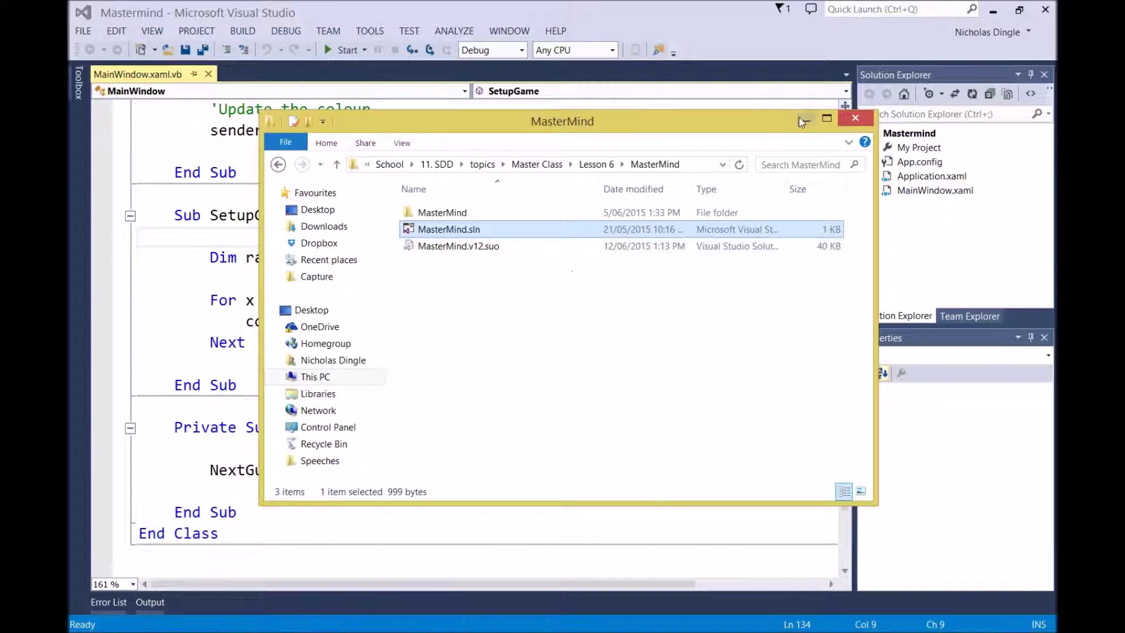
Close File Explorer, start a comment line above NextGuess(), and run Mastermind
left_click(802, 122)
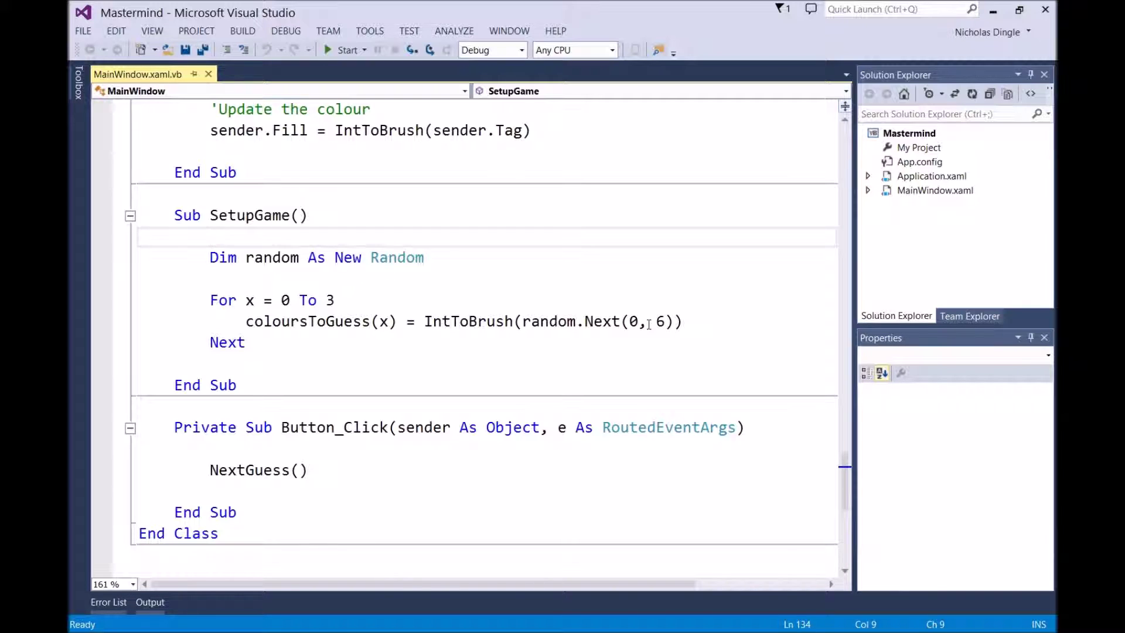
scroll(447, 194, "down", 2)
left_click(370, 329)
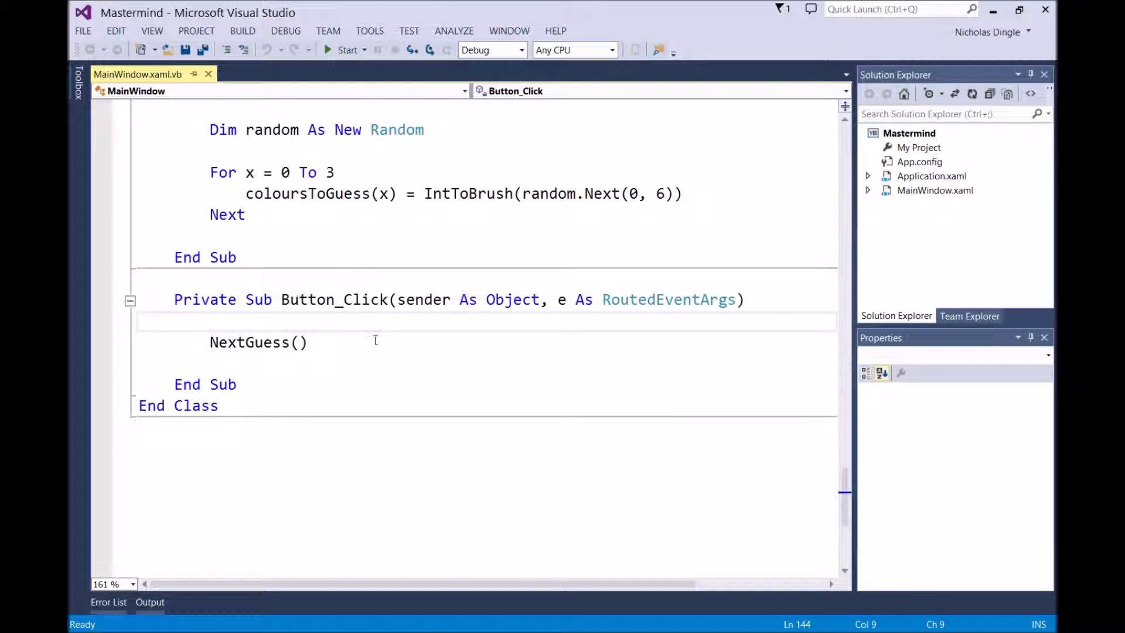
key("Return")
key("Return")
key("Up")
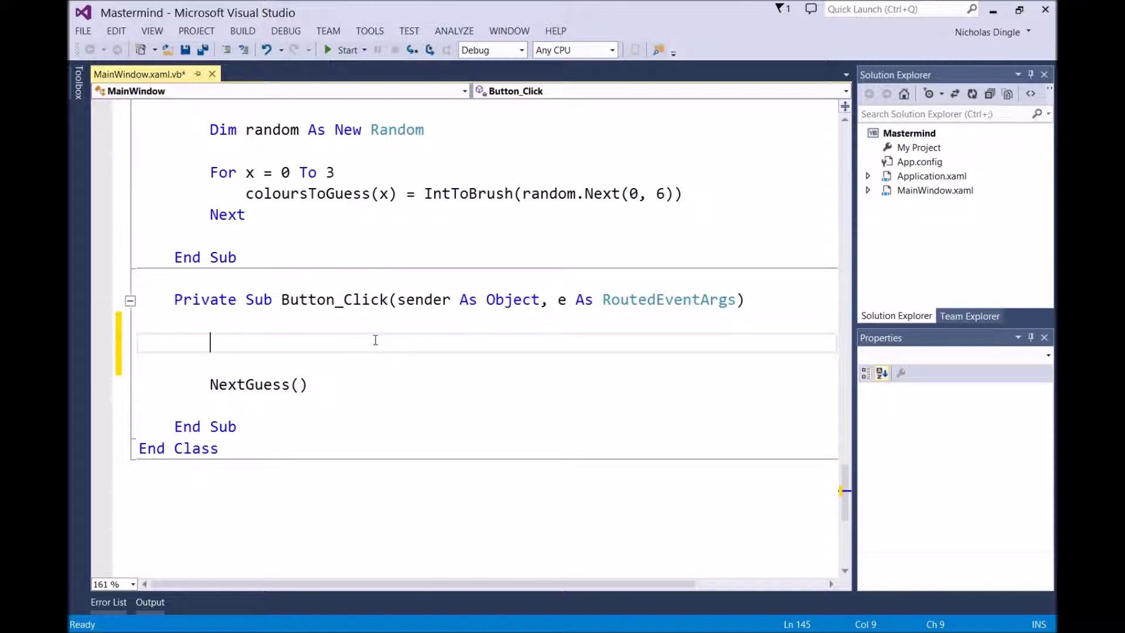
type("'")
key("F5")
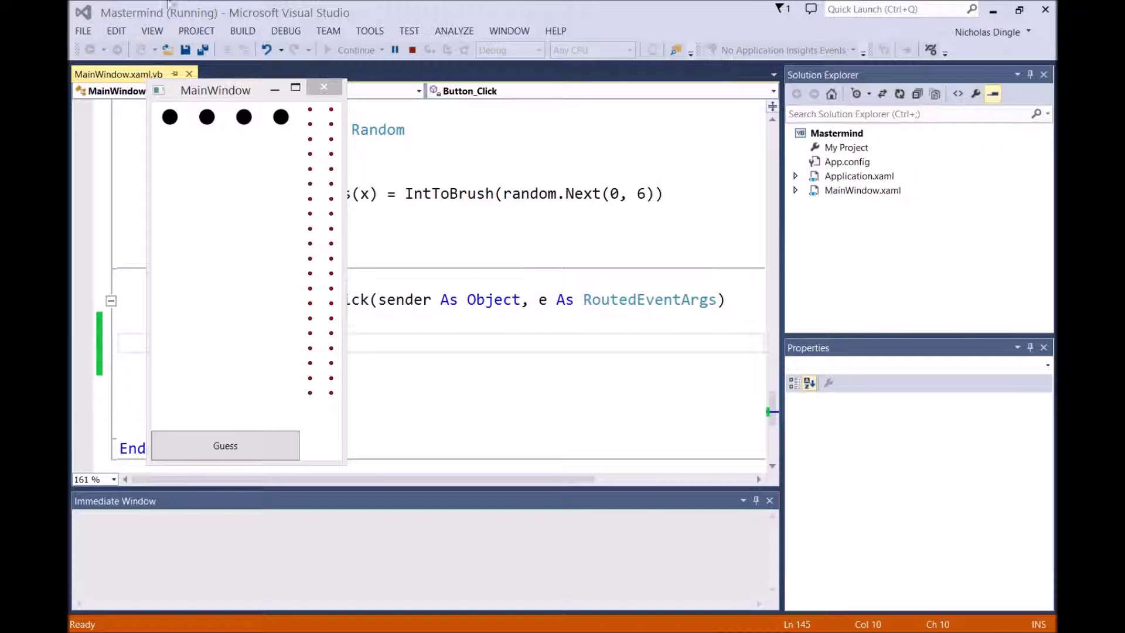
left_click(324, 86)
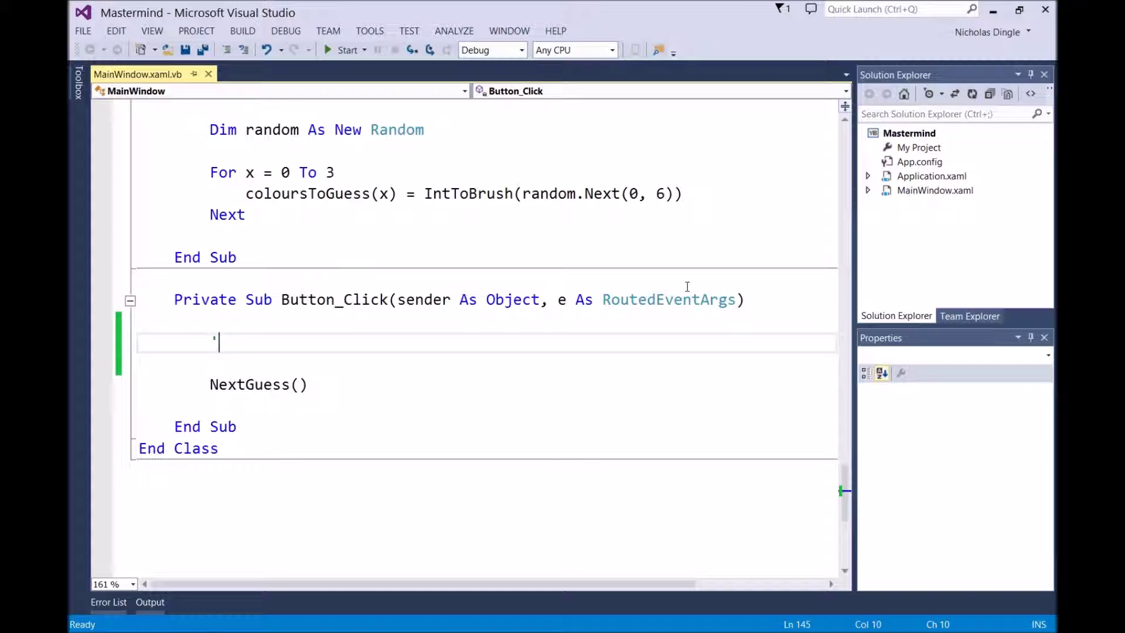
Declare Dim correct As Integer = 0 and Dim corrects(3) As Boolean above NextGuess()
key("Return")
type("Dim ")
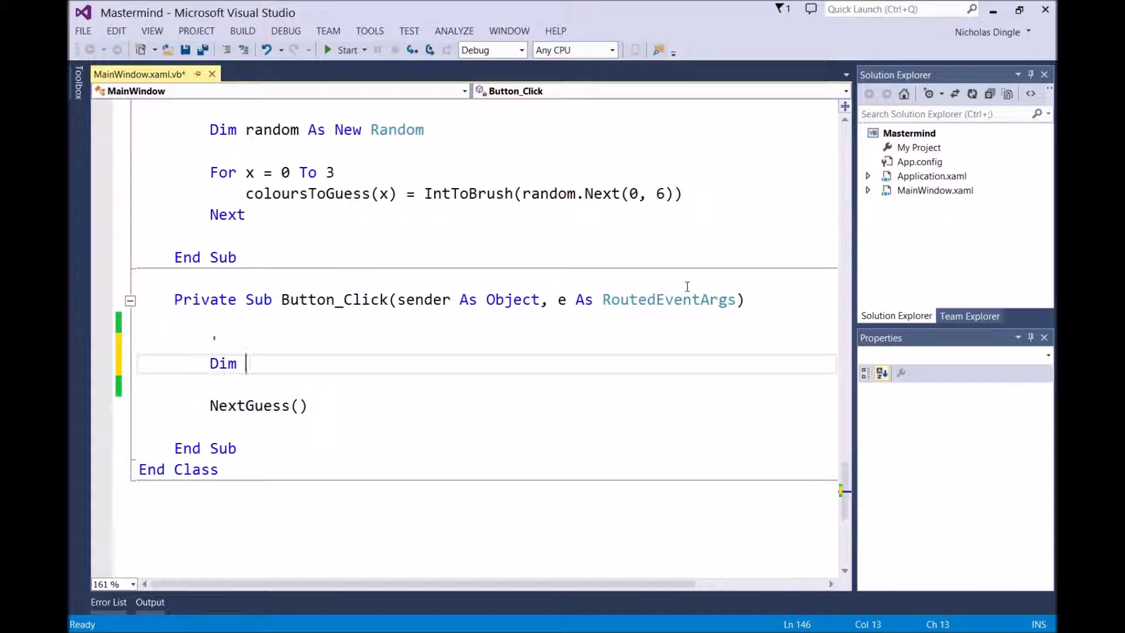
type("correct As integer = ")
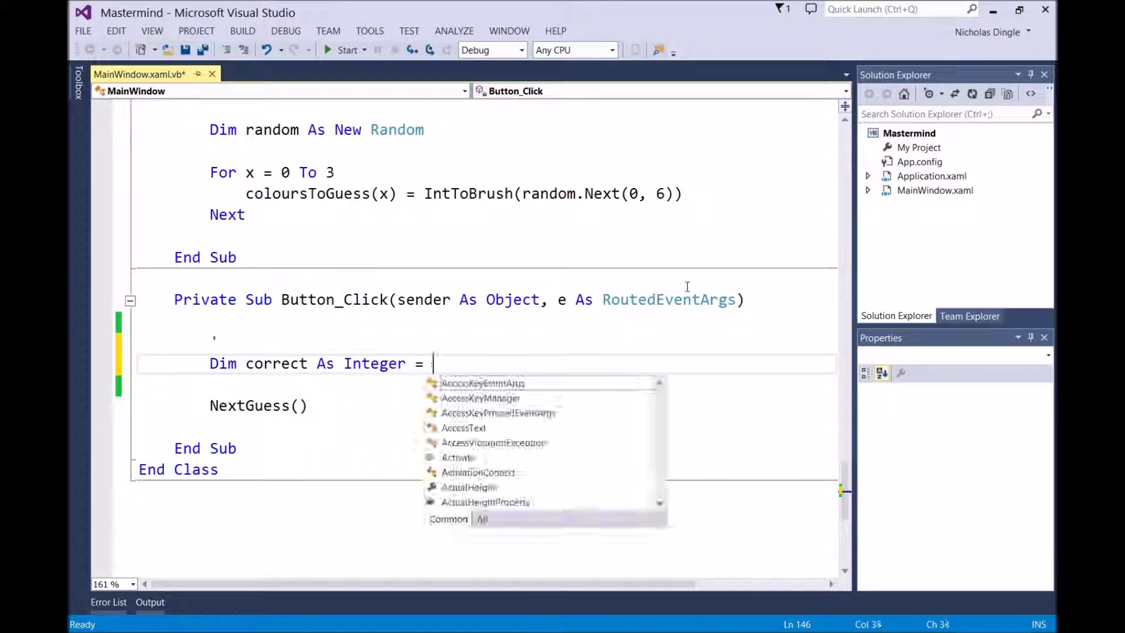
type("0")
key("Return")
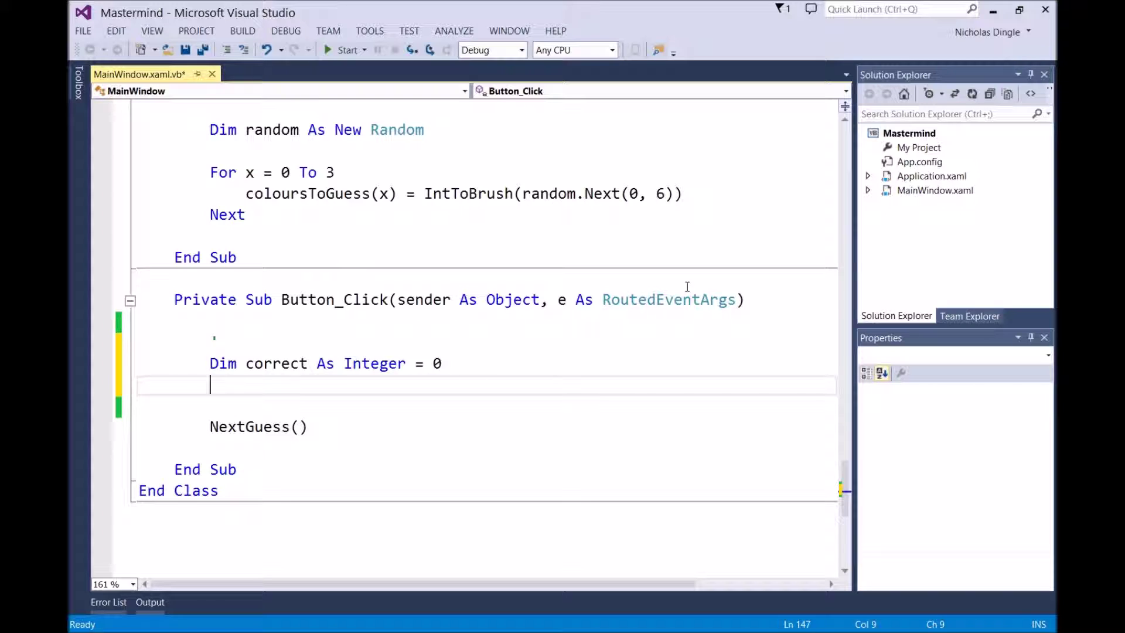
type("dim c")
type("orrects(")
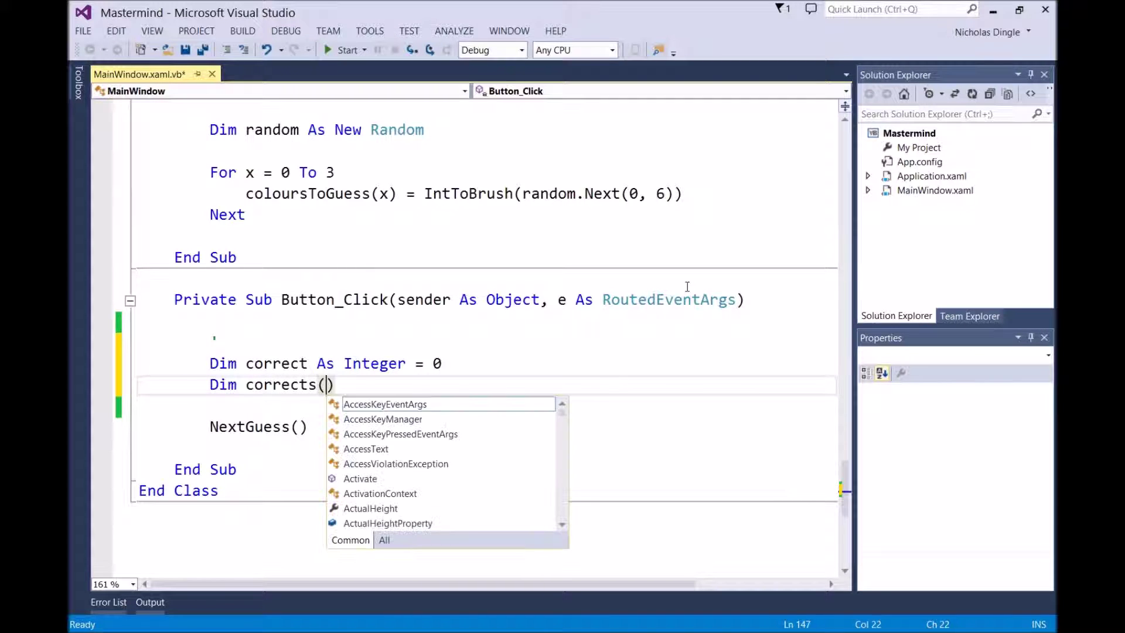
type("3) As Boolean")
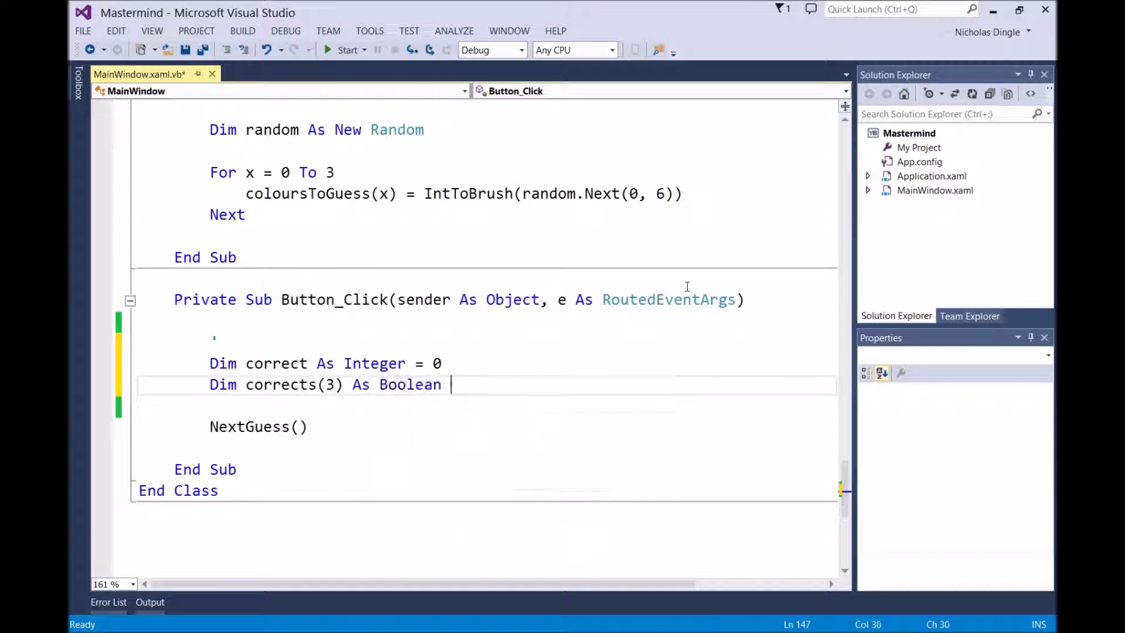
key("Return")
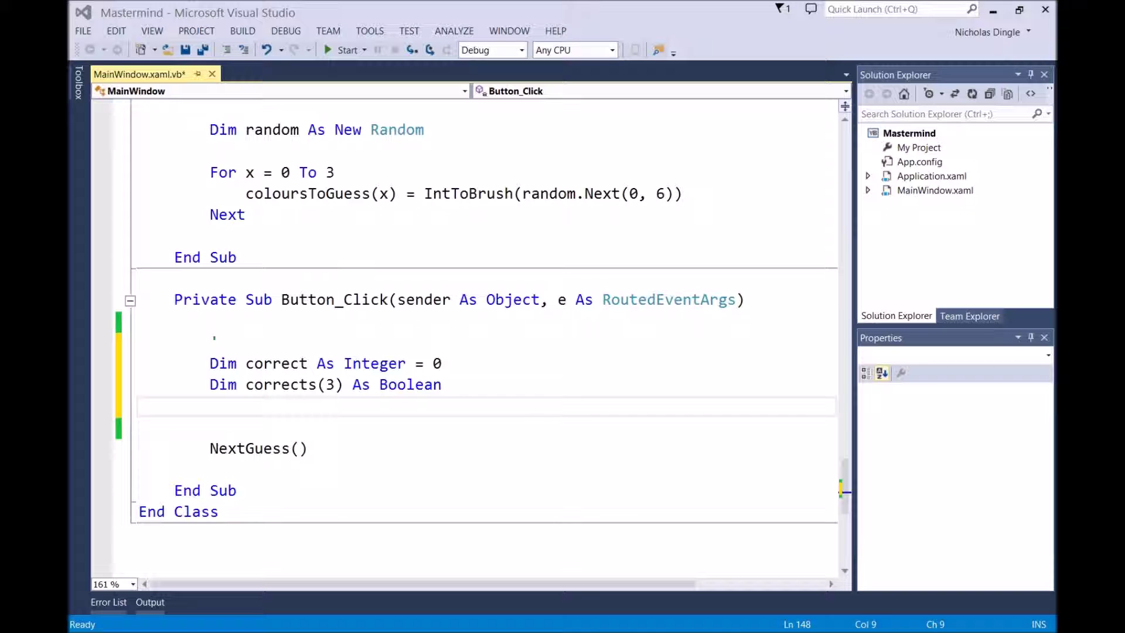
Add the comment 'Find the correct position and coloured pins' below the declarations
left_click(384, 427)
left_click(364, 407)
key("Return")
key("Return")
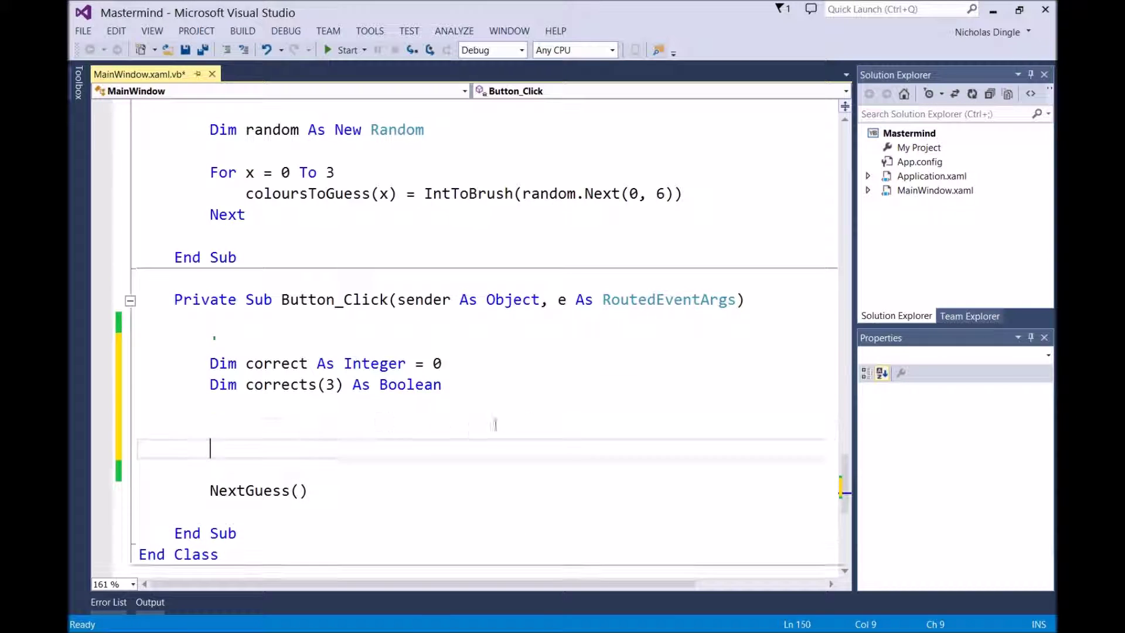
scroll(584, 403, "down", 1)
type("'Find the cor")
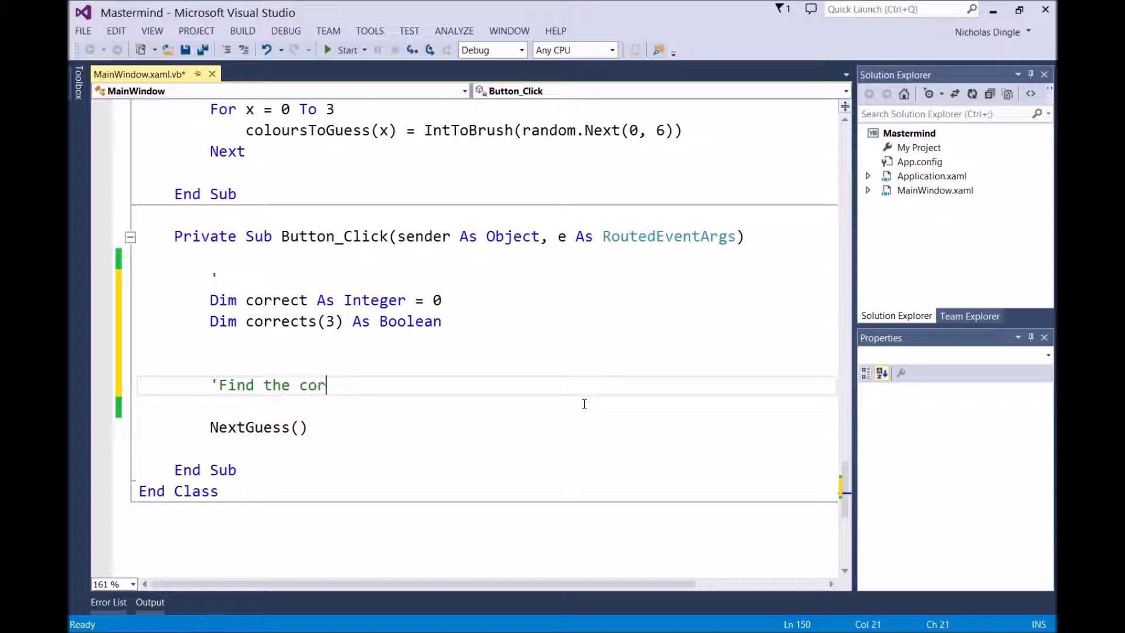
type("rect position and col")
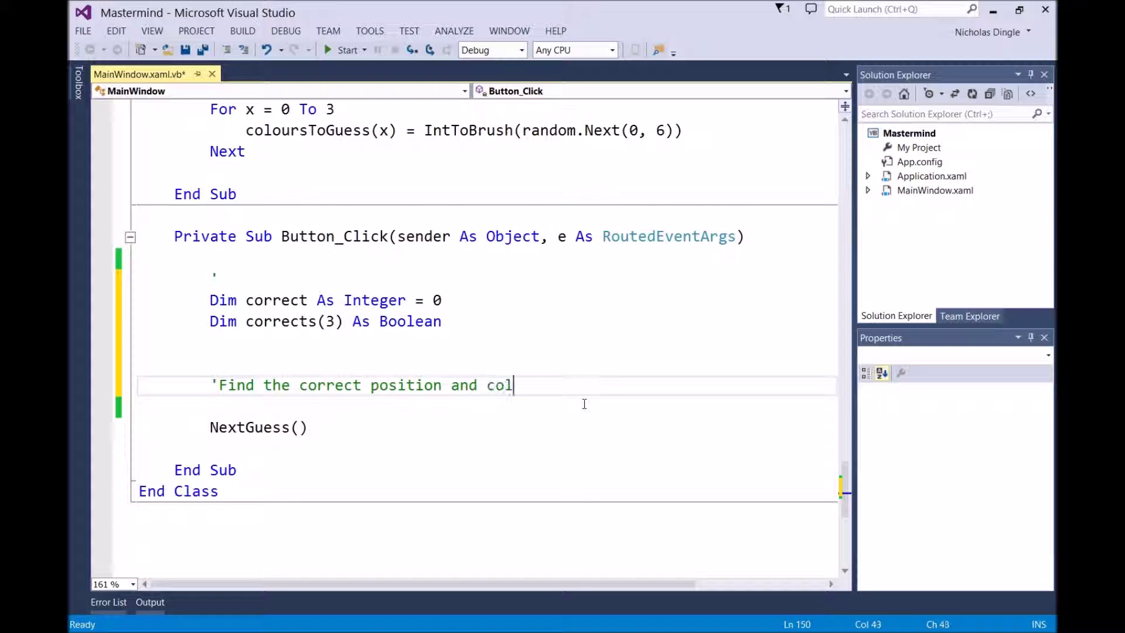
type("oured pins")
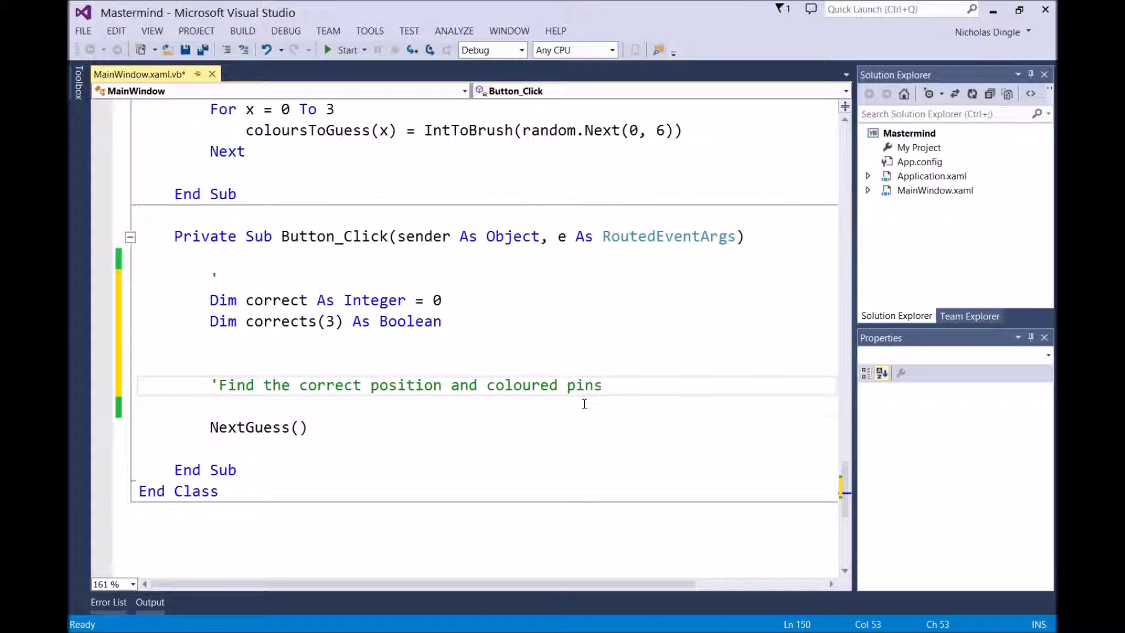
key("Return")
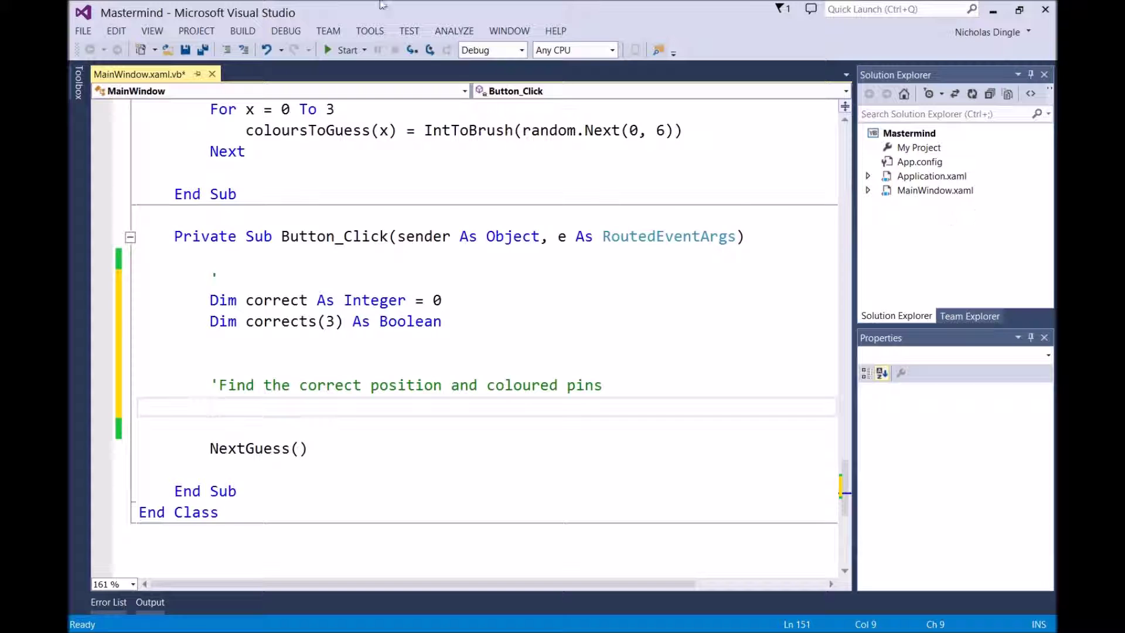
Add a For x = 0 To 3 loop containing the comment 'Check the pin against our answer'
left_click_drag(247, 152, 210, 110)
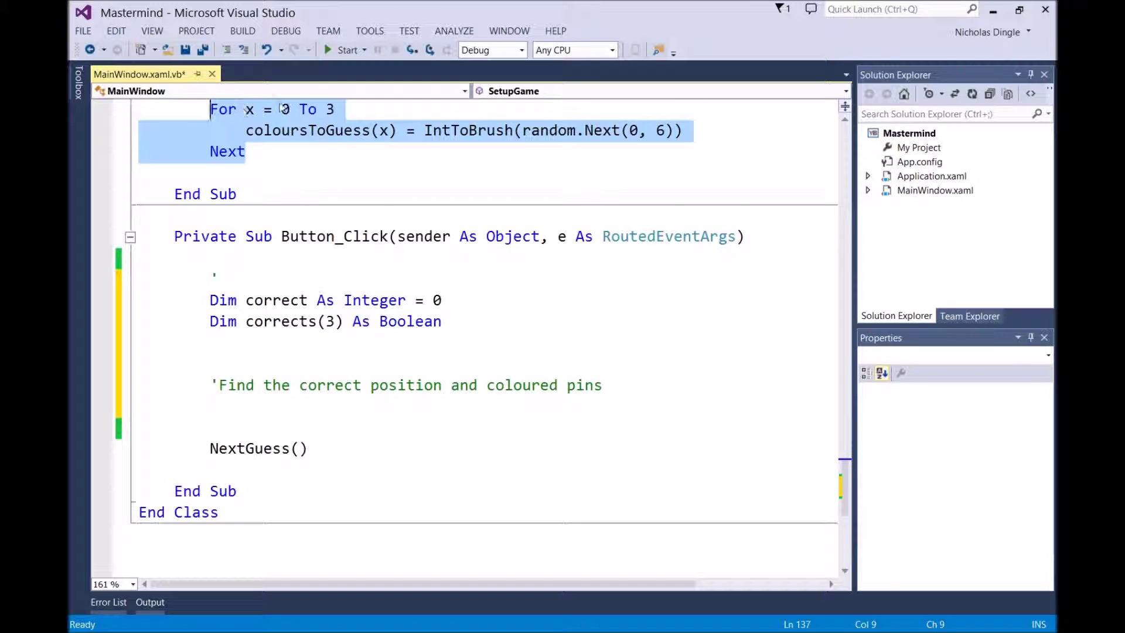
left_click(391, 403)
type("For ")
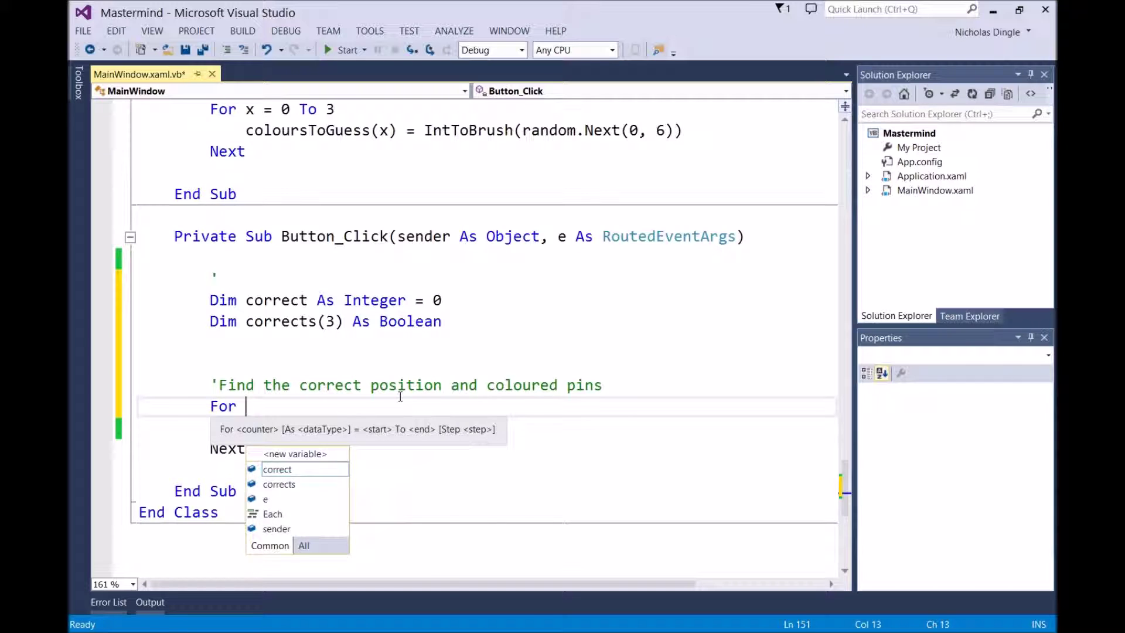
type("x = 0 to 3")
key("Return")
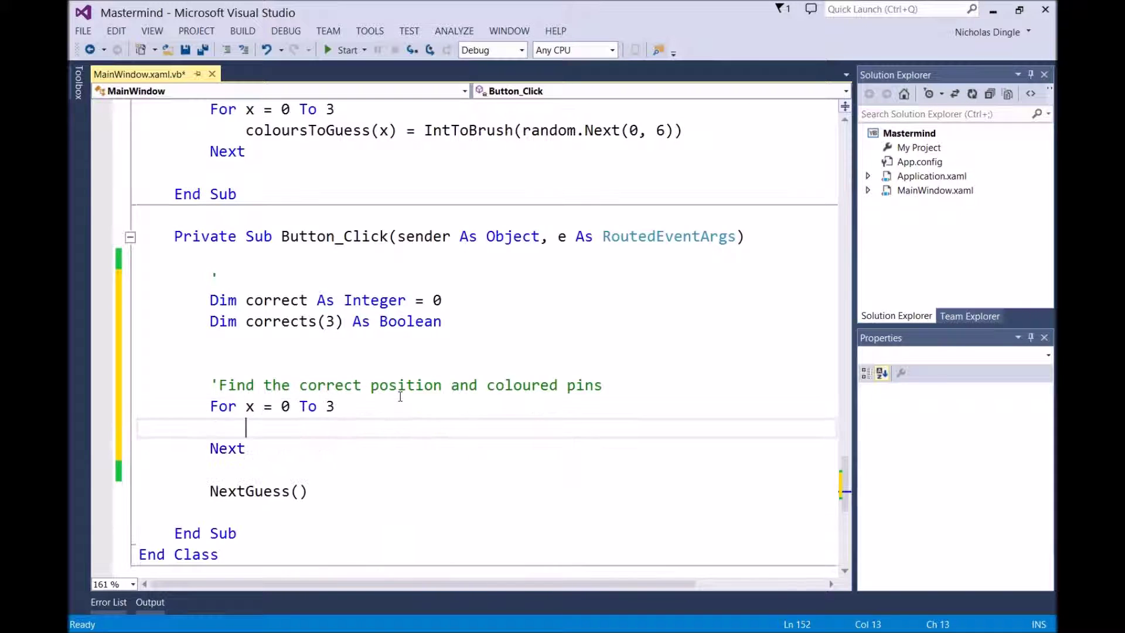
key("Return")
key("Return")
key("Up")
type("'Ch")
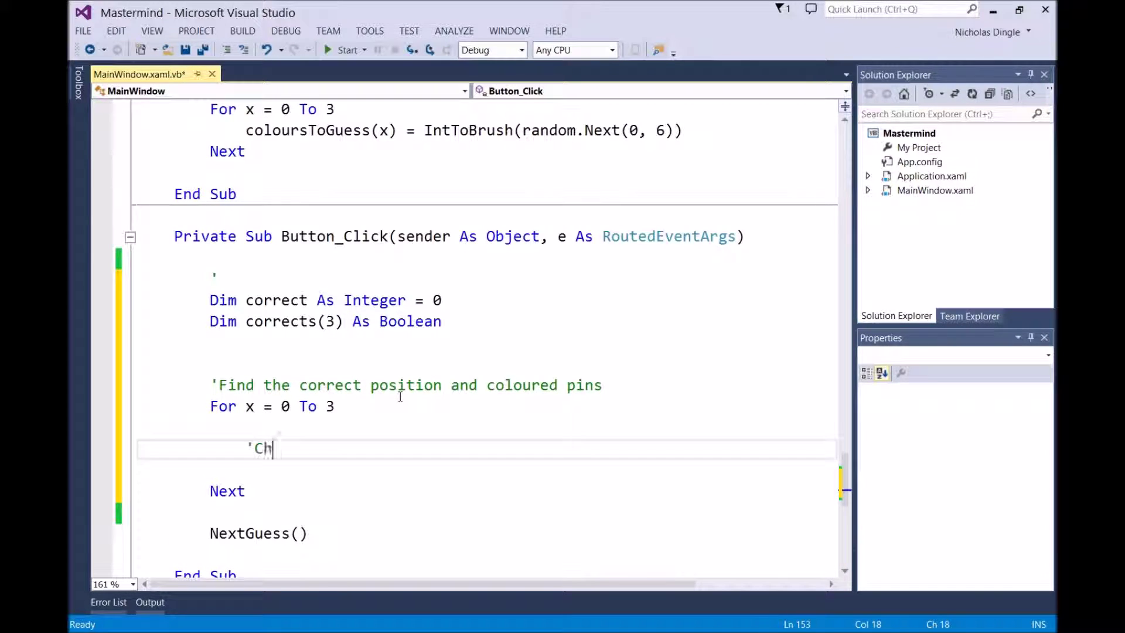
type("eck the pin agai")
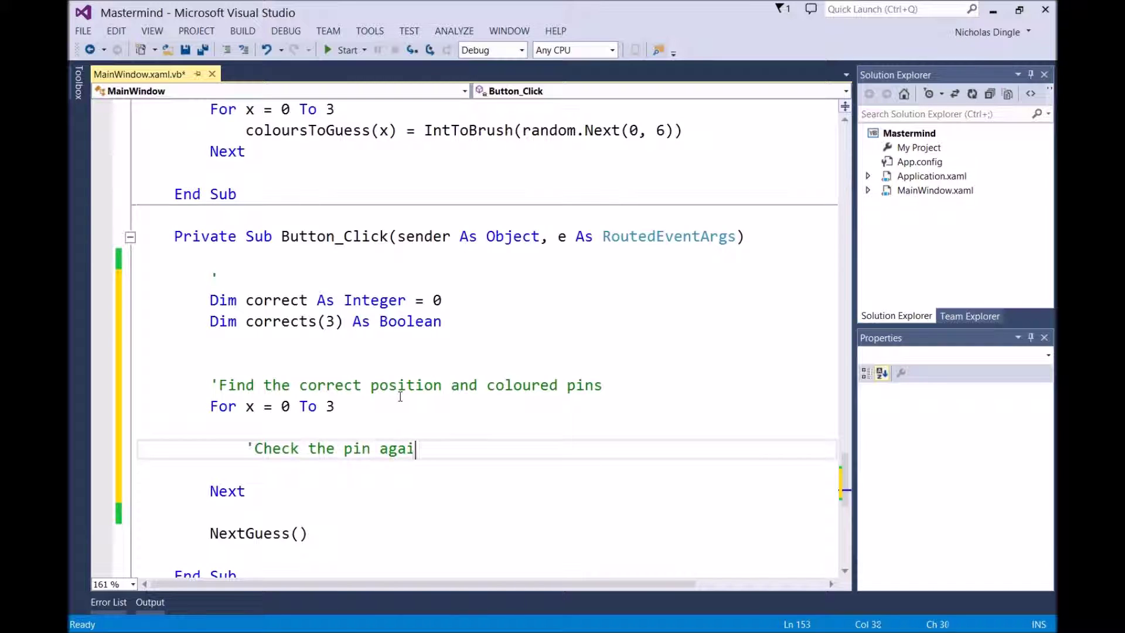
type("nst our answer")
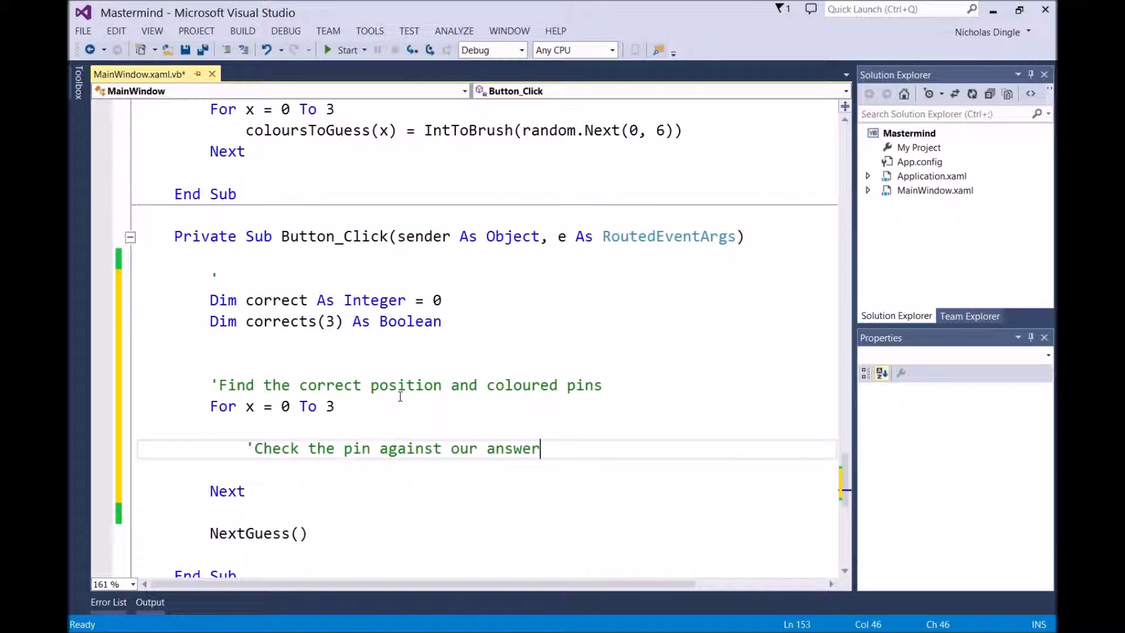
key("Return")
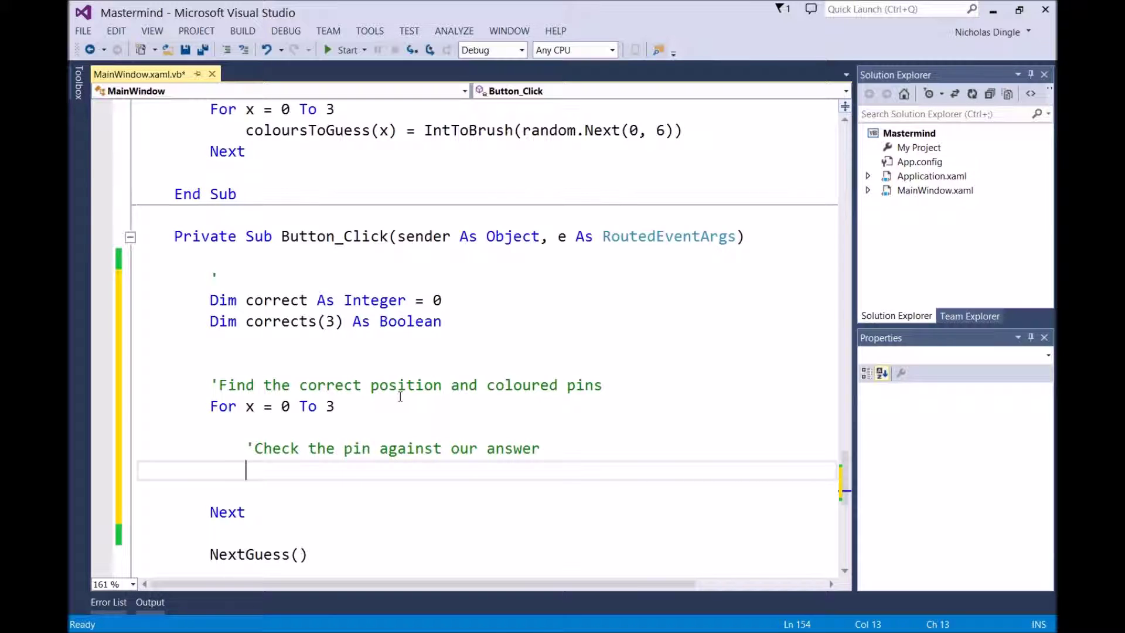
scroll(439, 395, "down", 1)
scroll(605, 418, "down", 1)
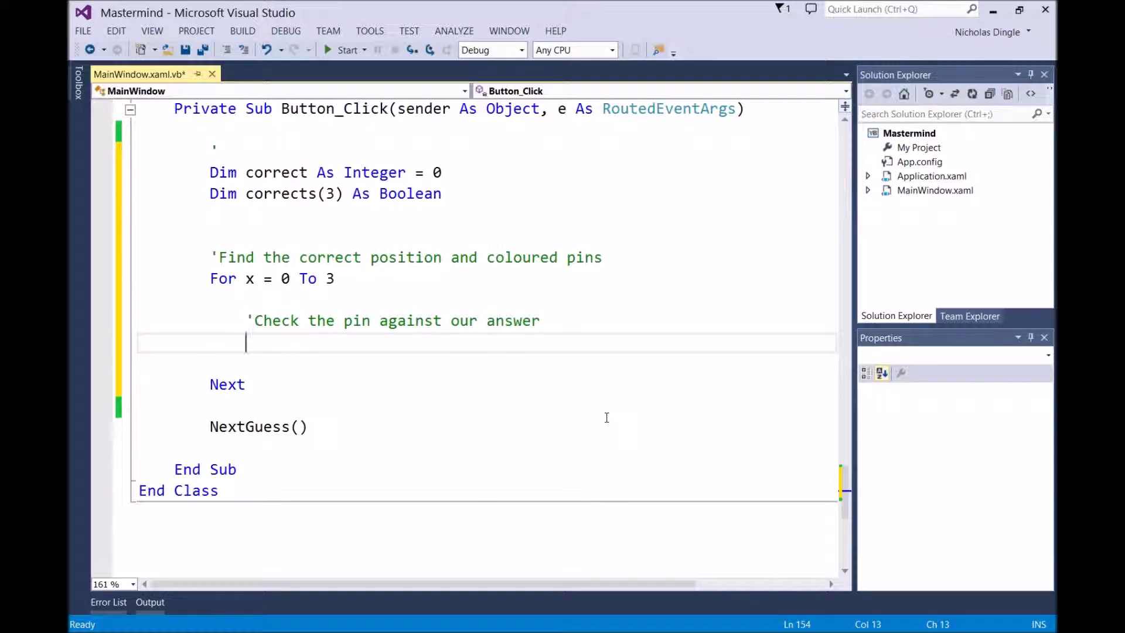
type("if")
key("BackSpace")
key("BackSpace")
left_click_drag(847, 486, 838, 132)
Write If coloursToGuess(x).Equals(bigPins(x, guess).Fill) Then inside the loop
double_click(264, 193)
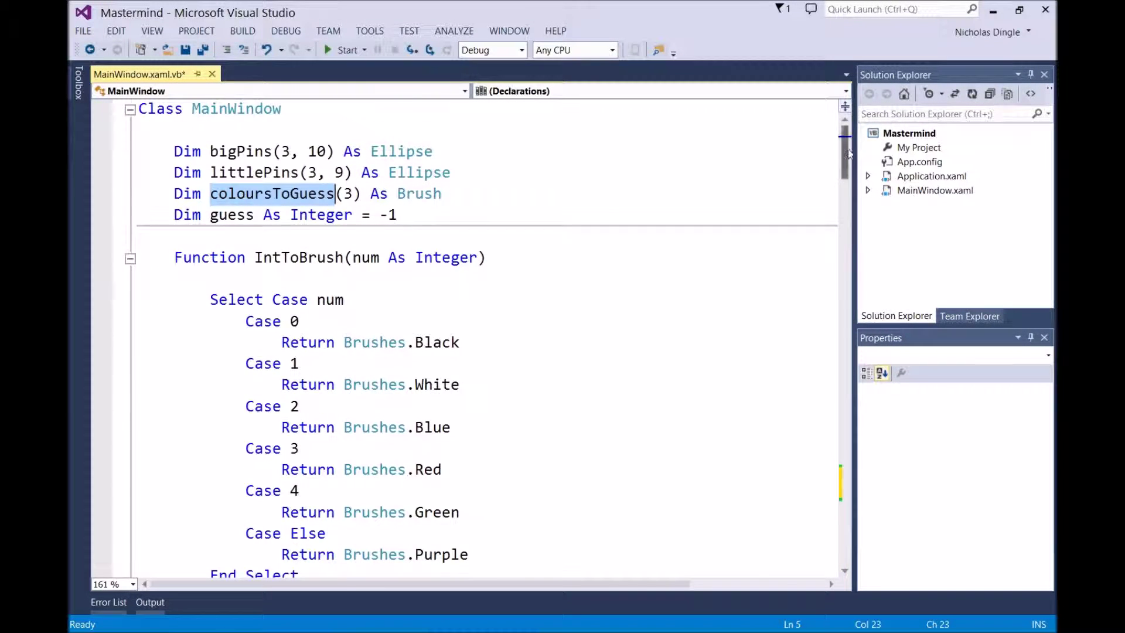
left_click_drag(845, 154, 841, 482)
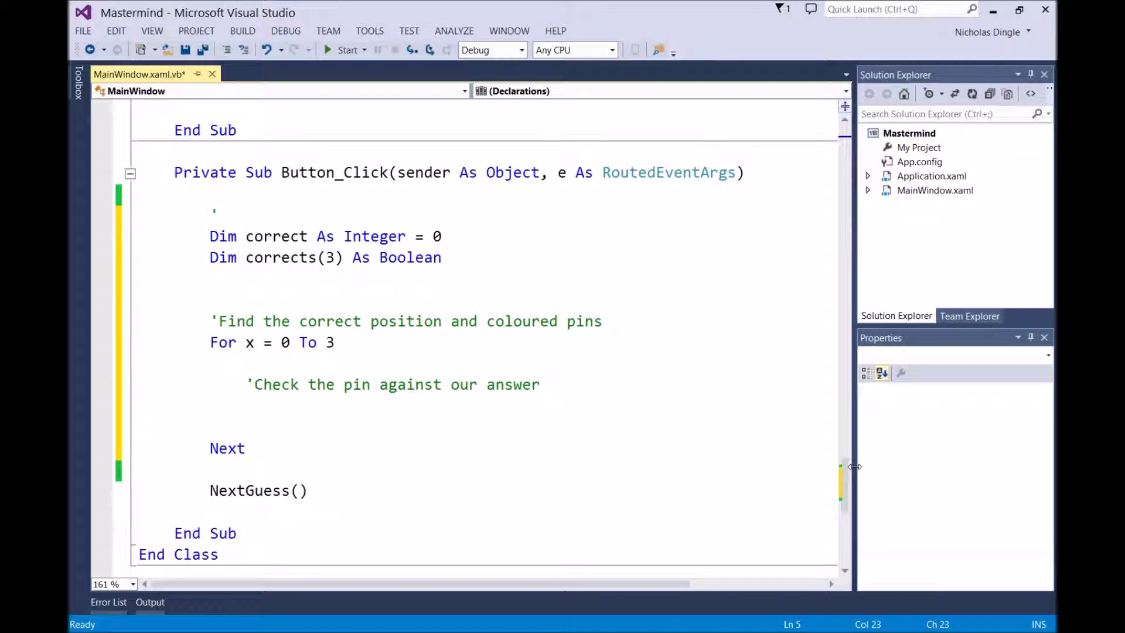
left_click(407, 413)
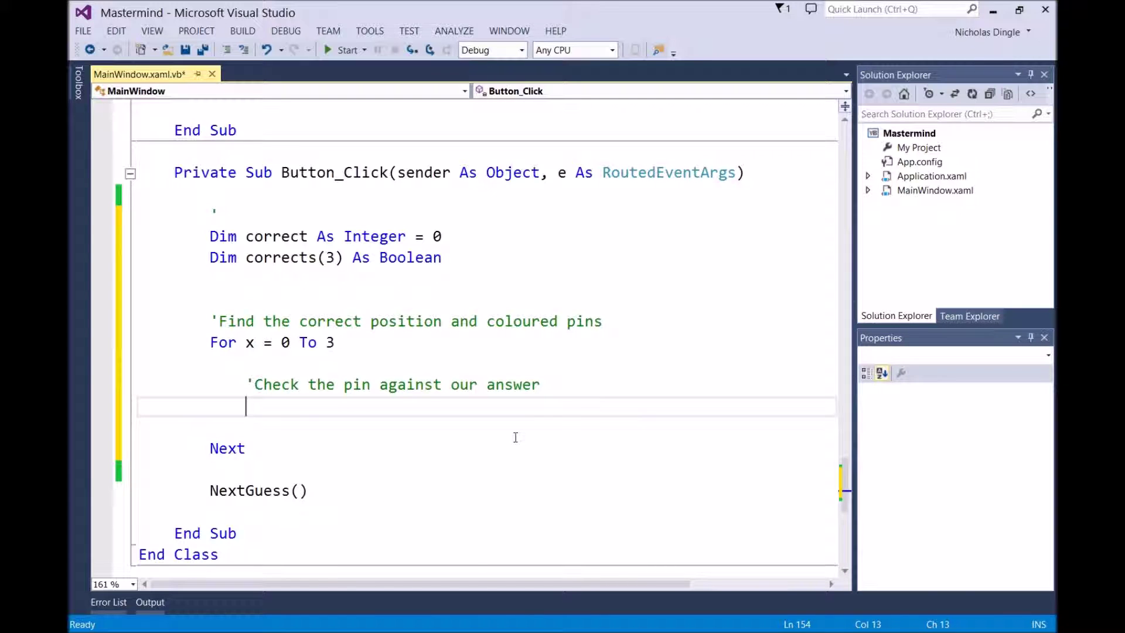
type("If coloursto")
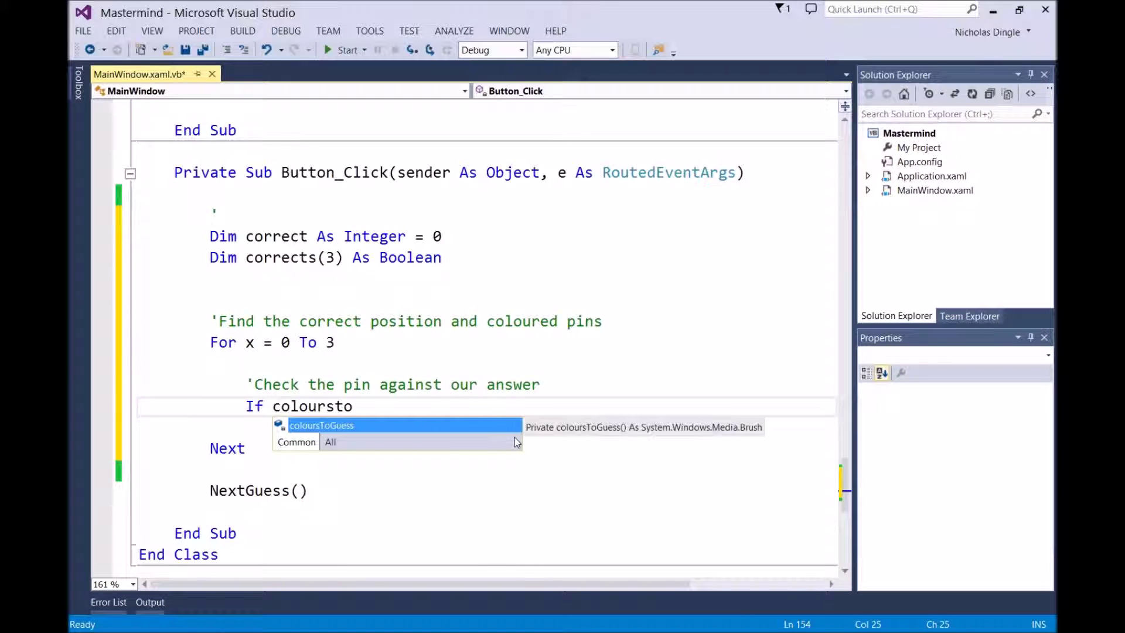
type("(x)")
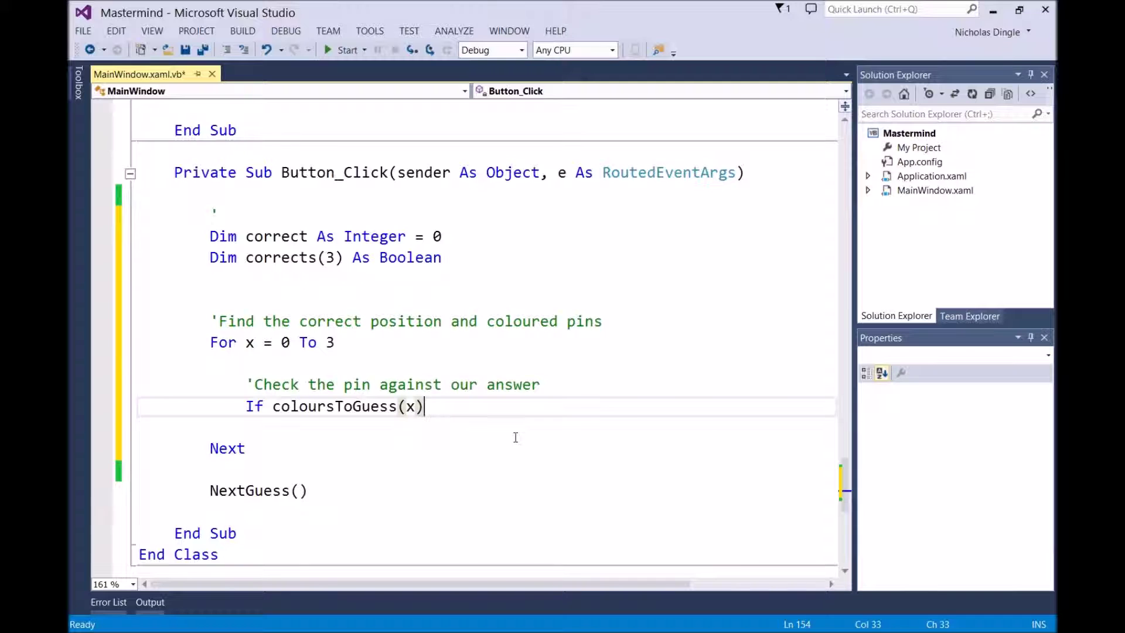
type(" = bigpins")
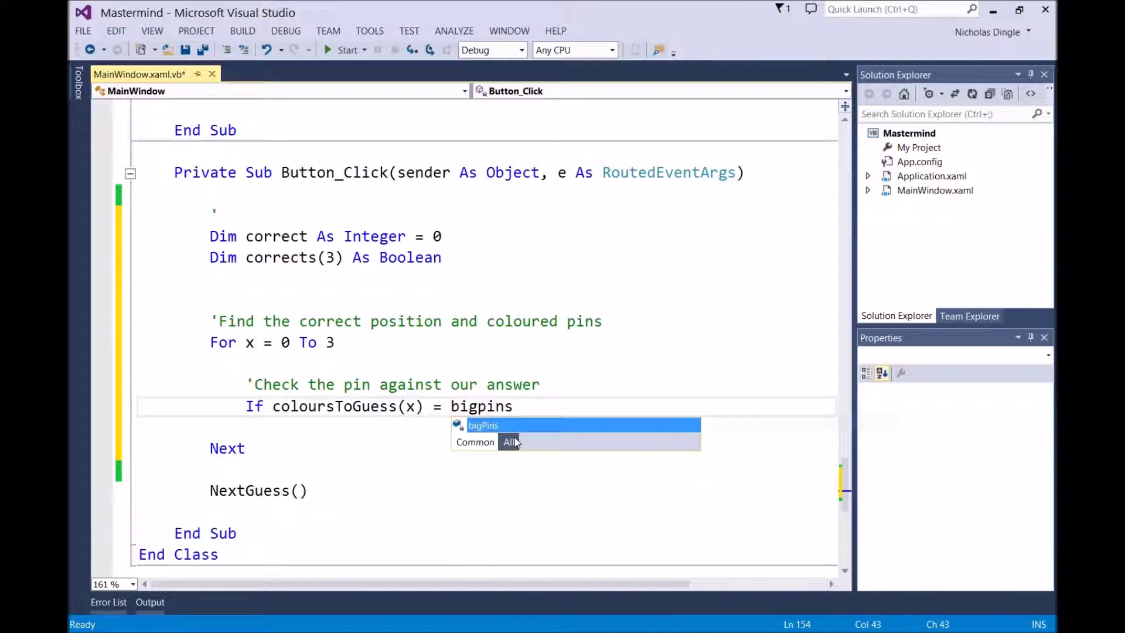
type("(x,gu)")
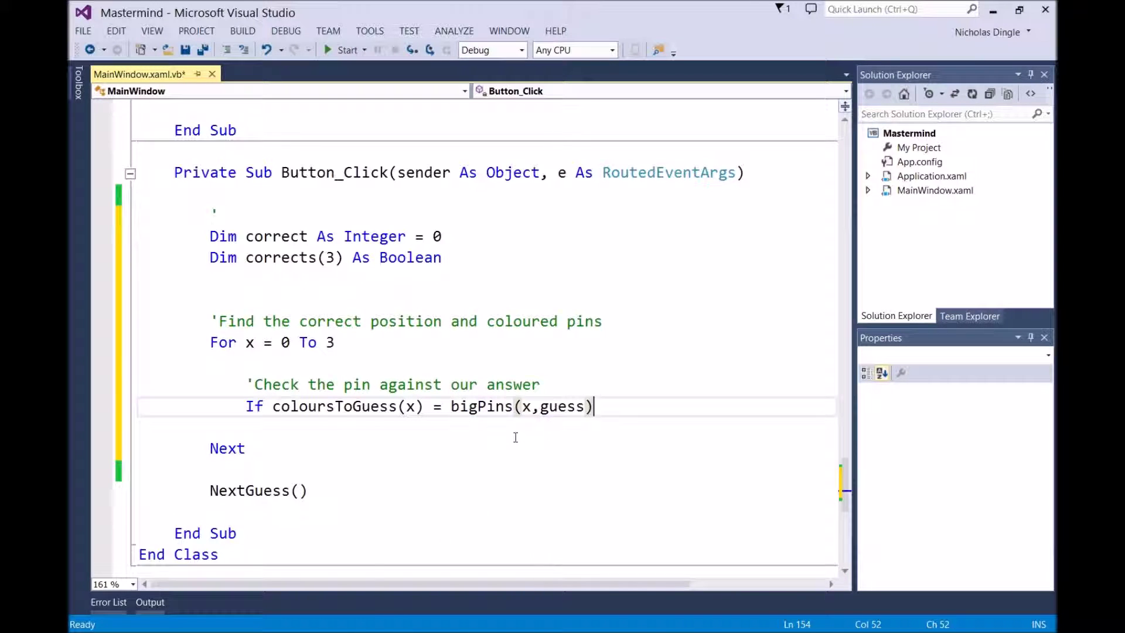
type(".Fill then")
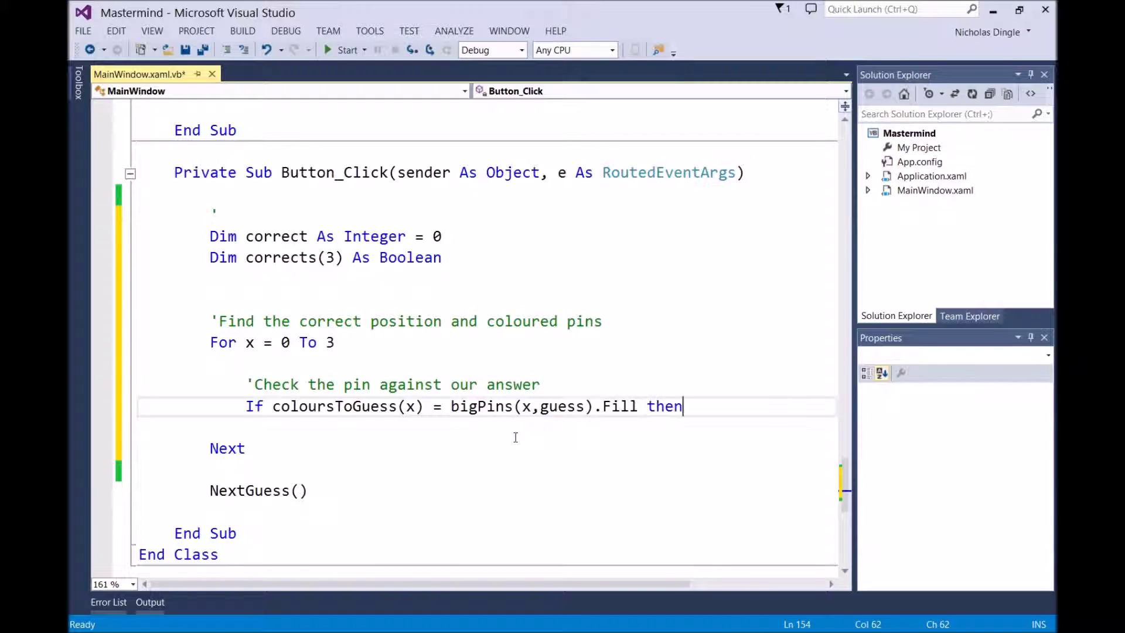
key("Return")
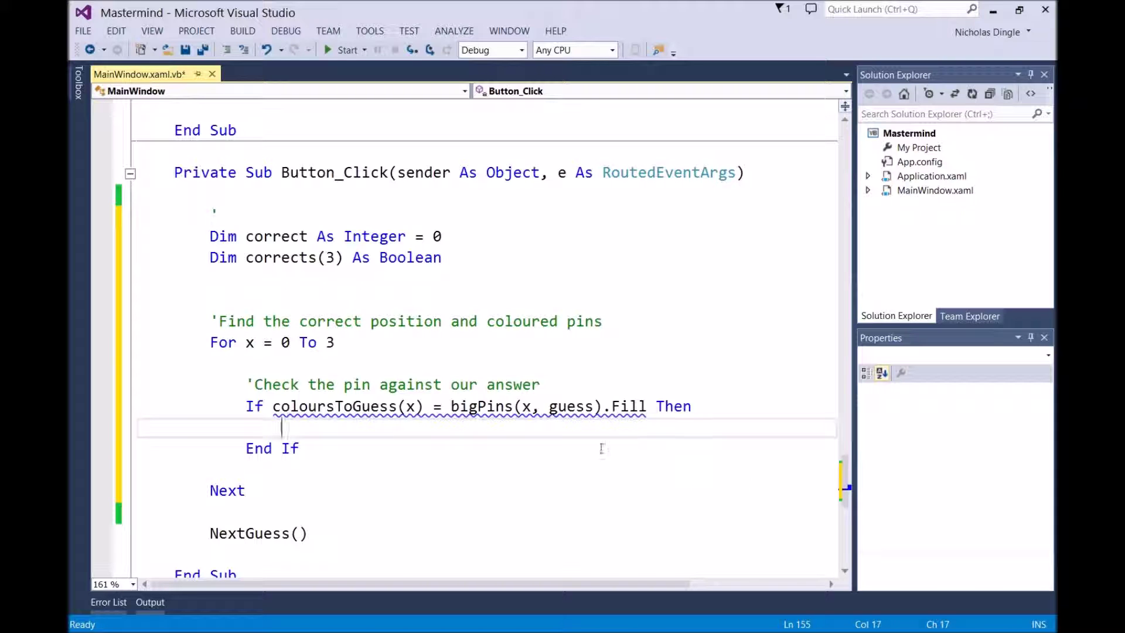
left_click_drag(272, 406, 648, 406)
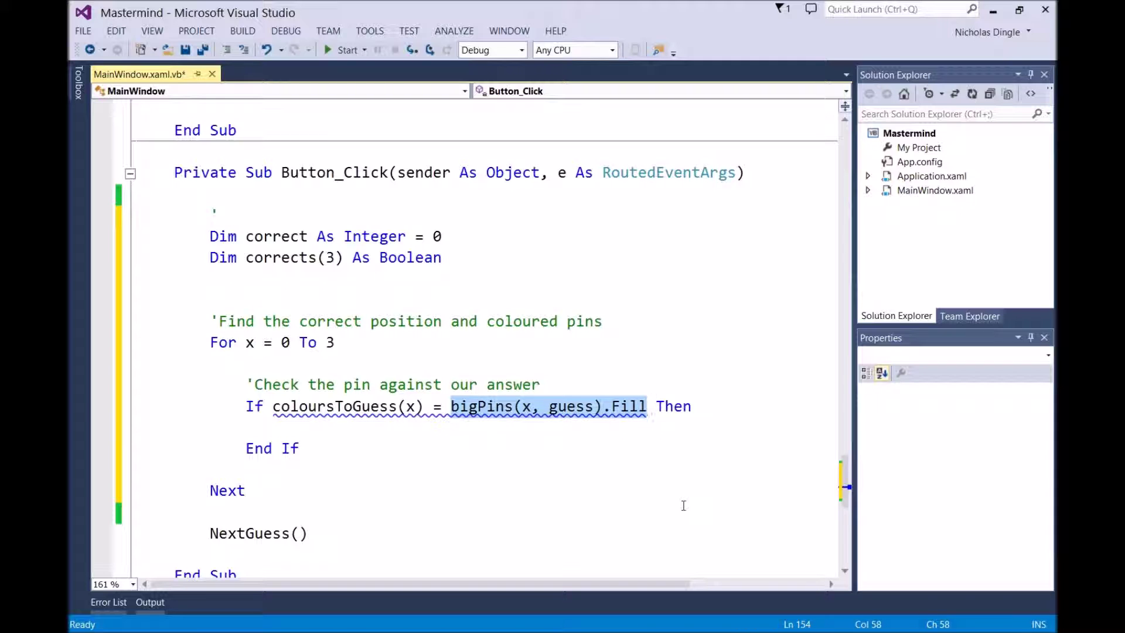
left_click(435, 407)
scroll(506, 449, "down", 1)
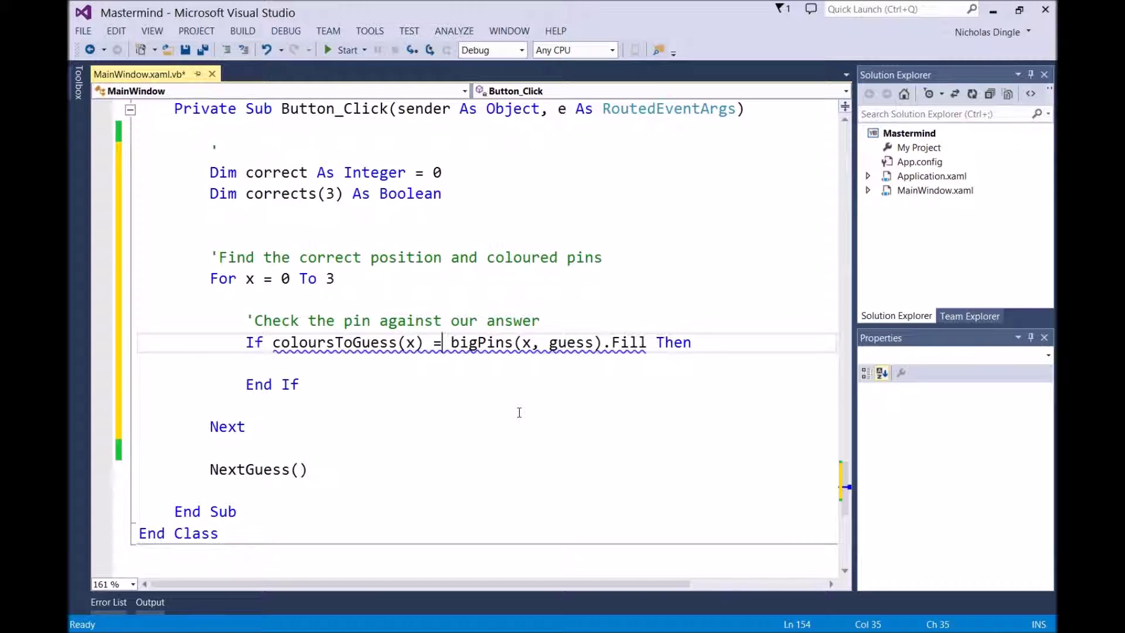
key("Delete")
key("BackSpace")
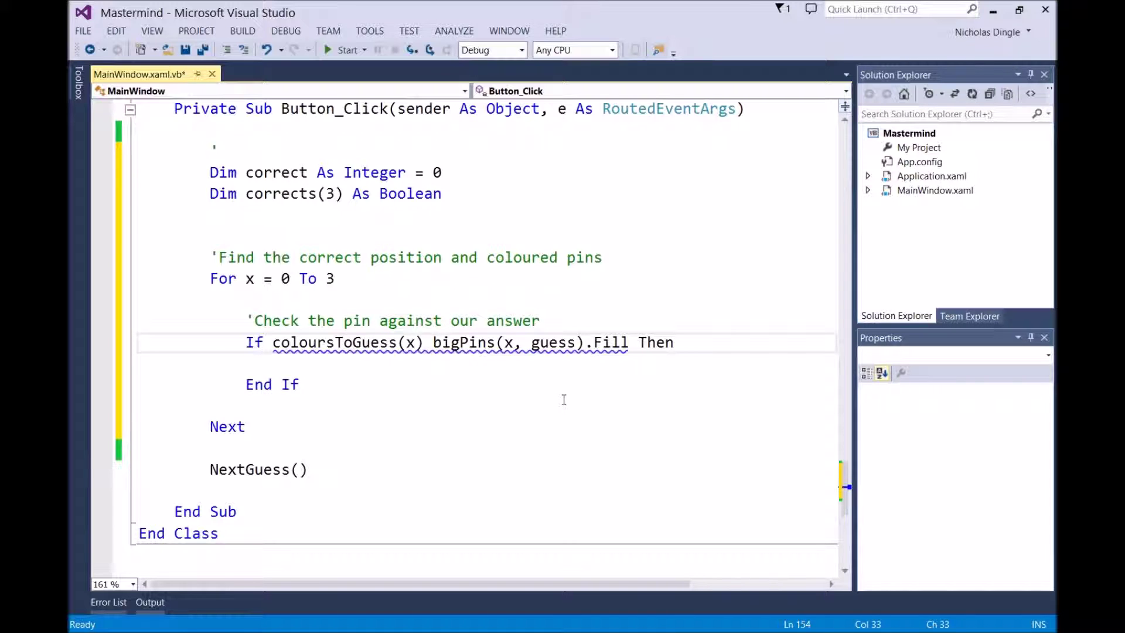
type(".equal")
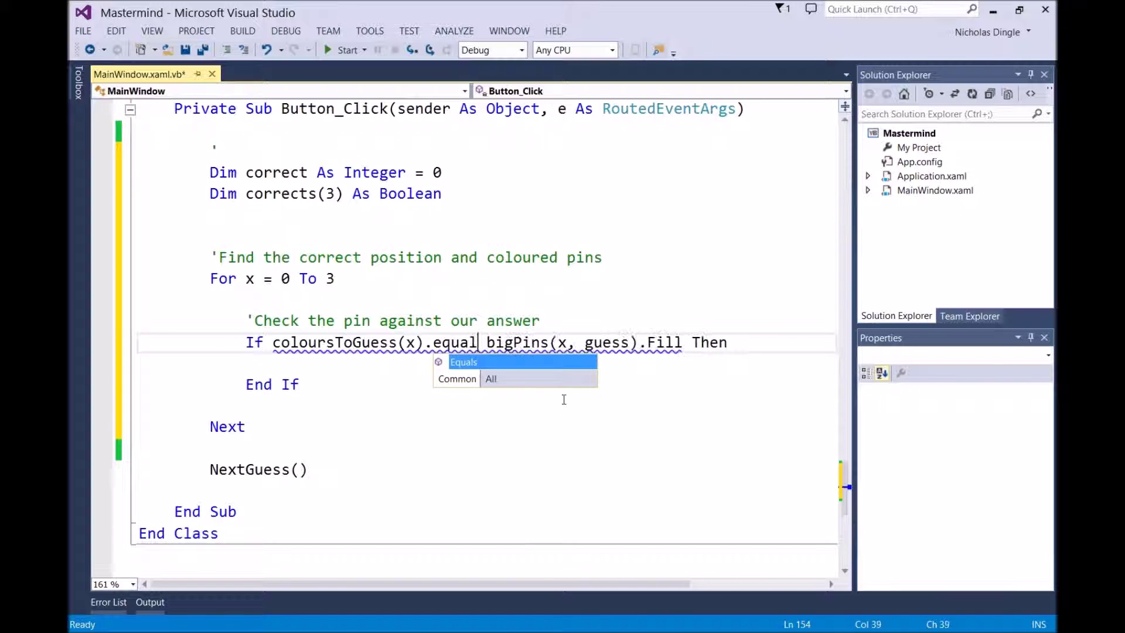
type("s(")
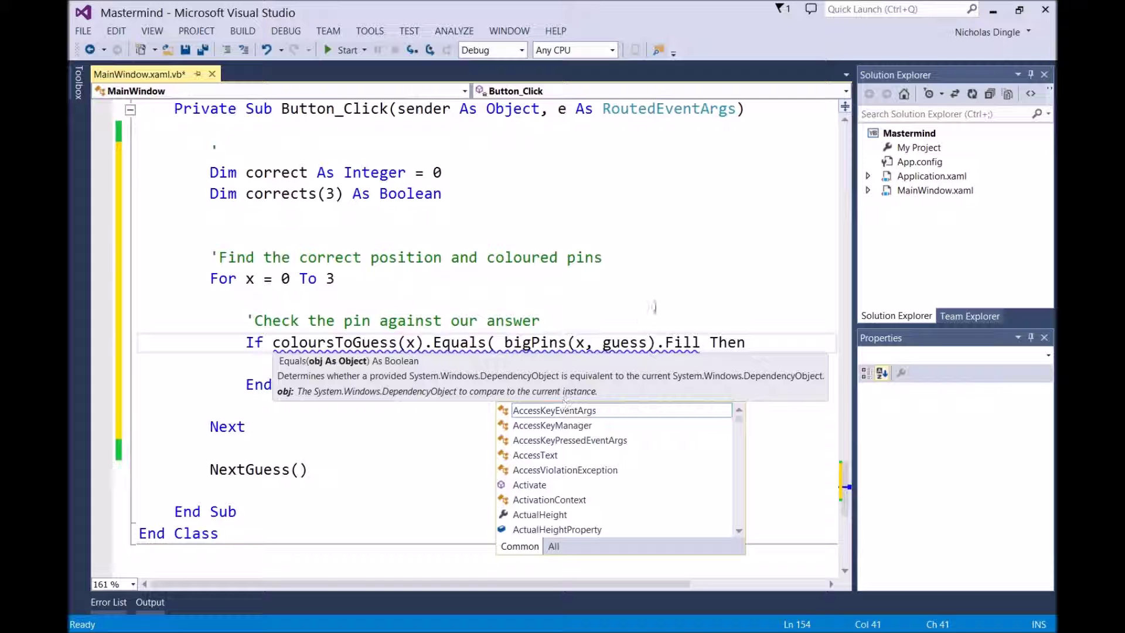
left_click(703, 344)
type(")")
key("Down")
key("Down")
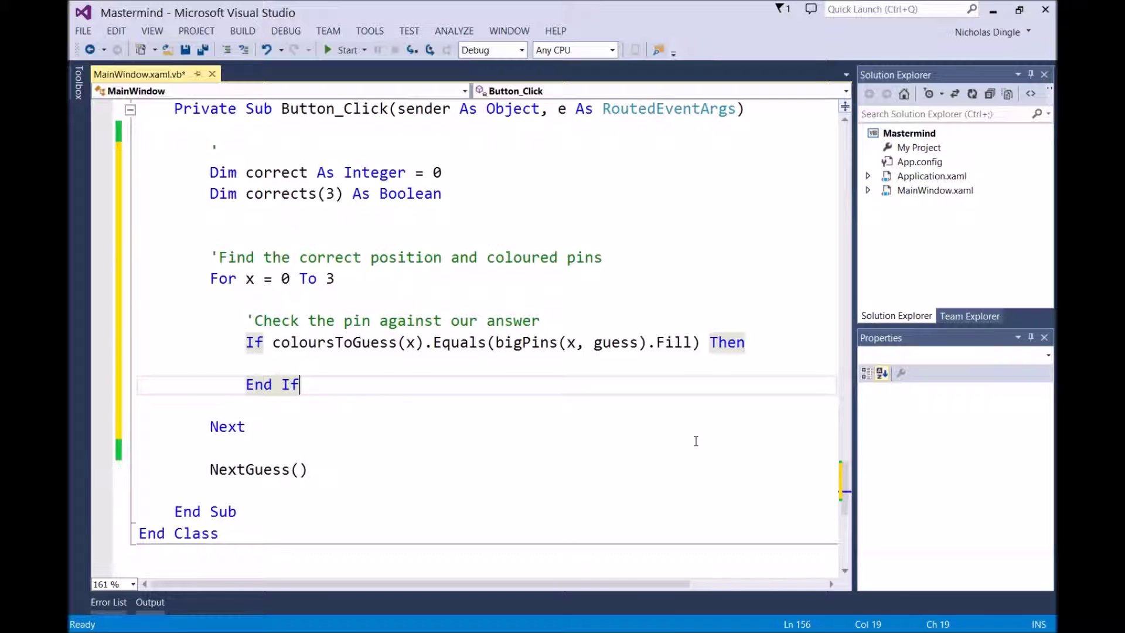
Fill the If block with correct += 1 and corrects(x) = True
key("Up")
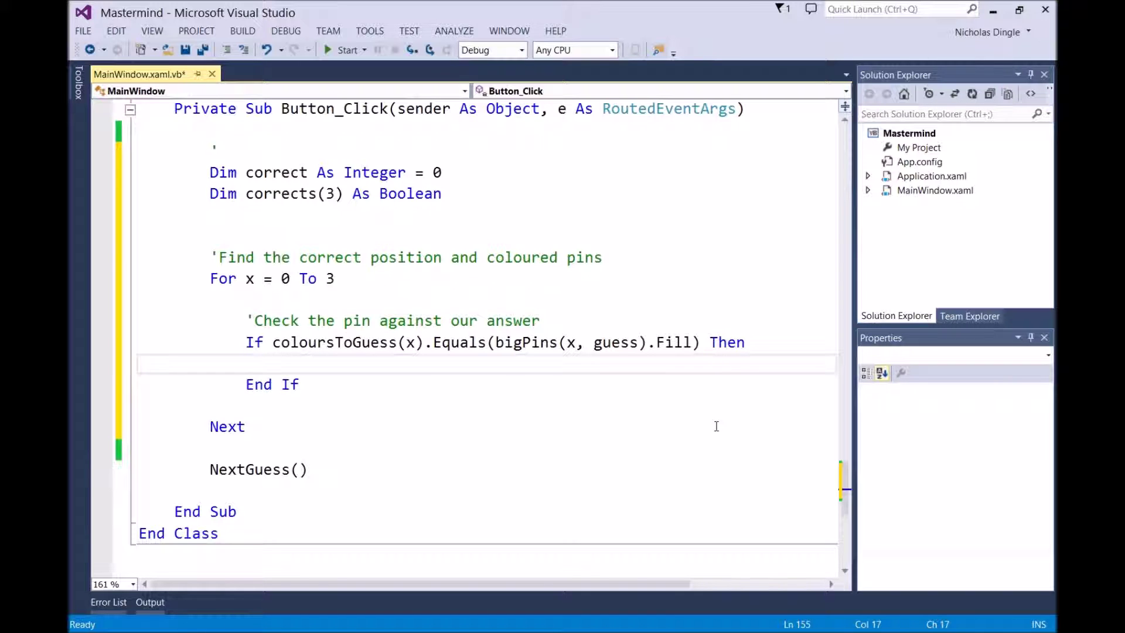
type("co")
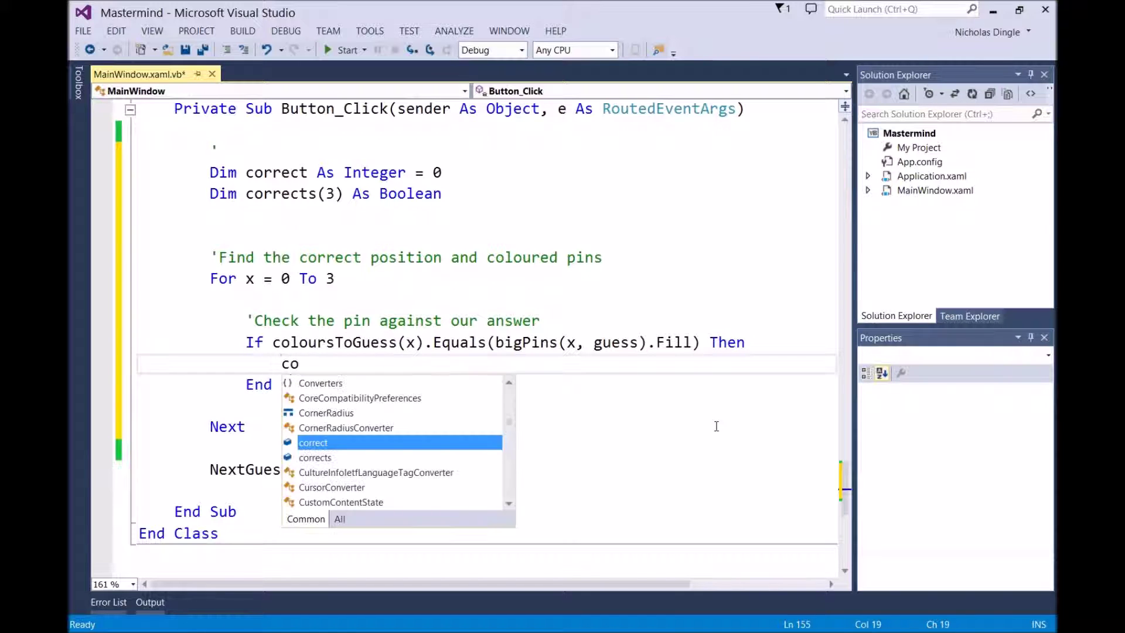
type("rrect +")
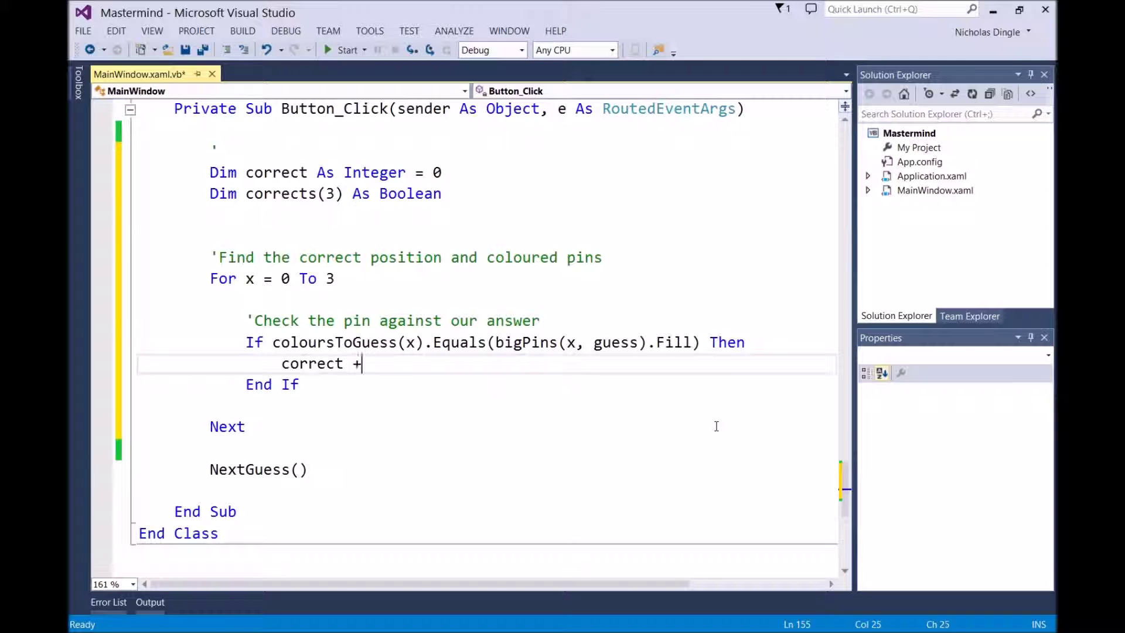
type("= 1")
key("Return")
type("corr")
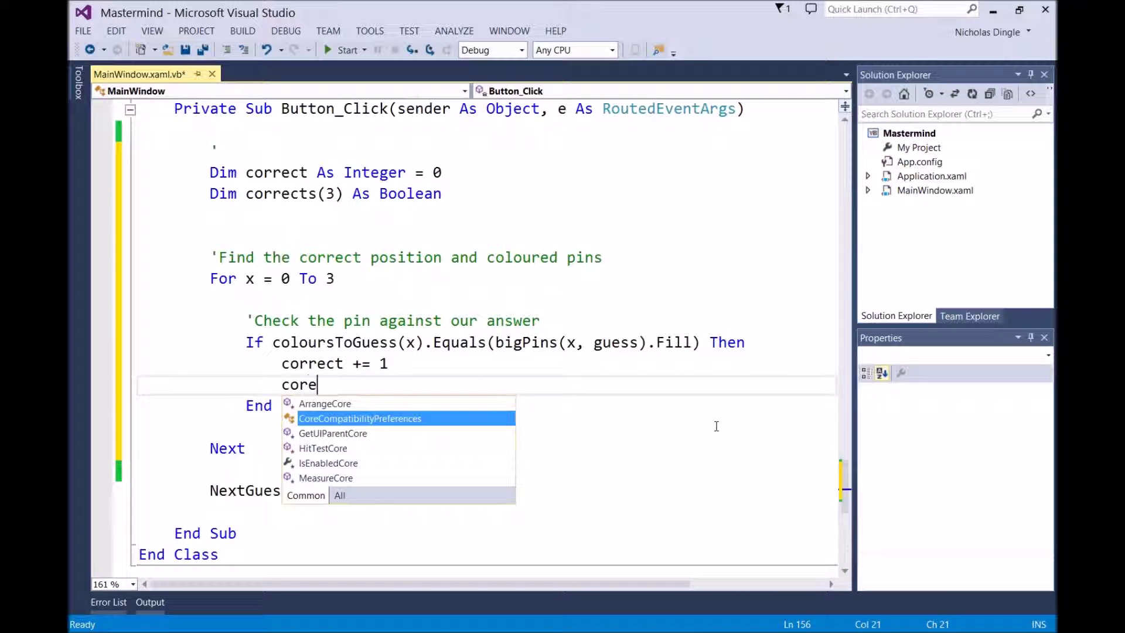
type("ects")
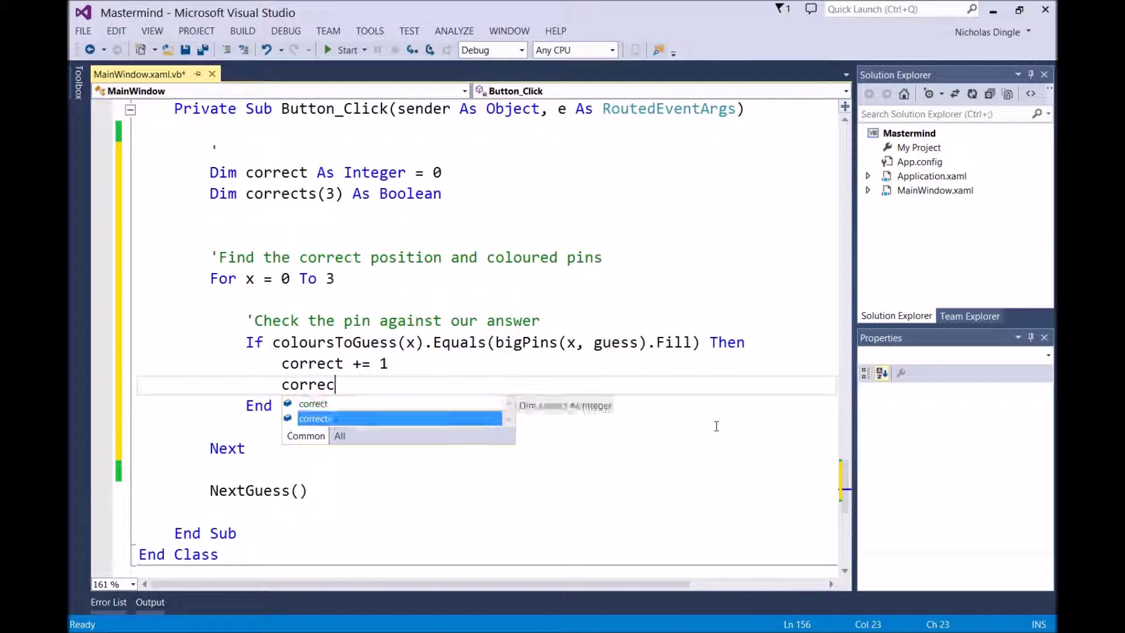
type("(x)  true")
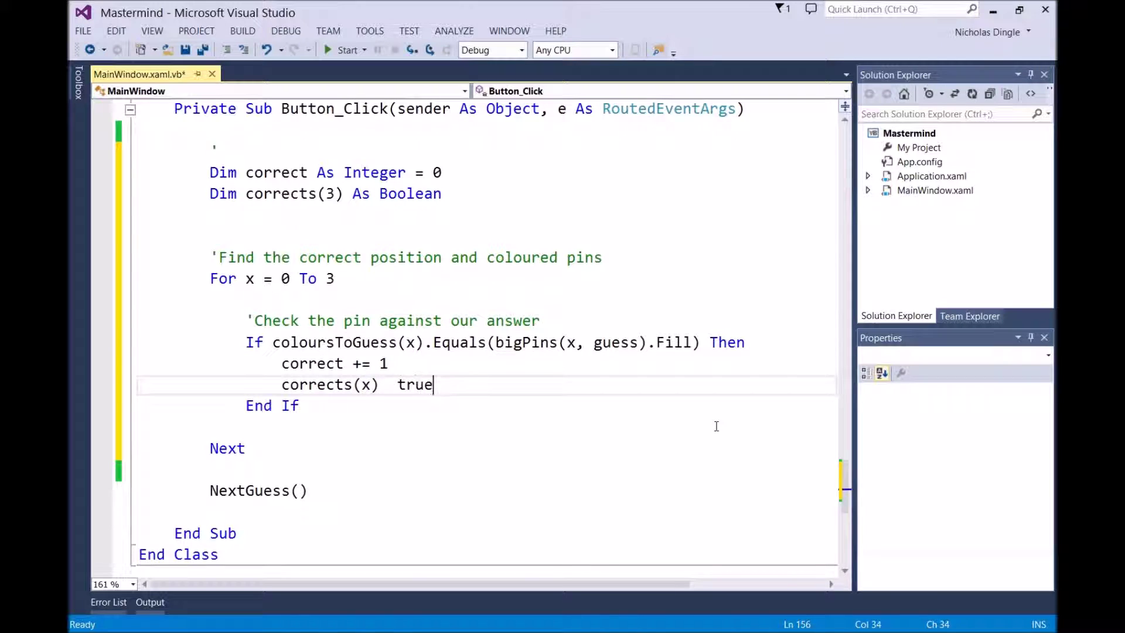
key("Left")
key("Left")
key("Left")
key("Left")
type("=")
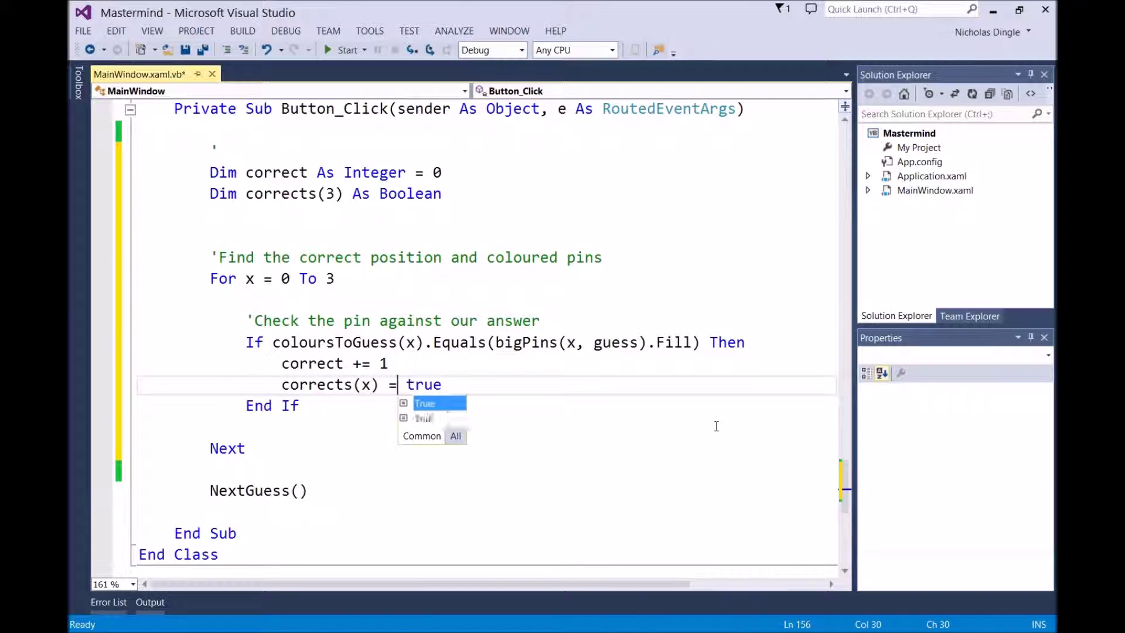
left_click(716, 426)
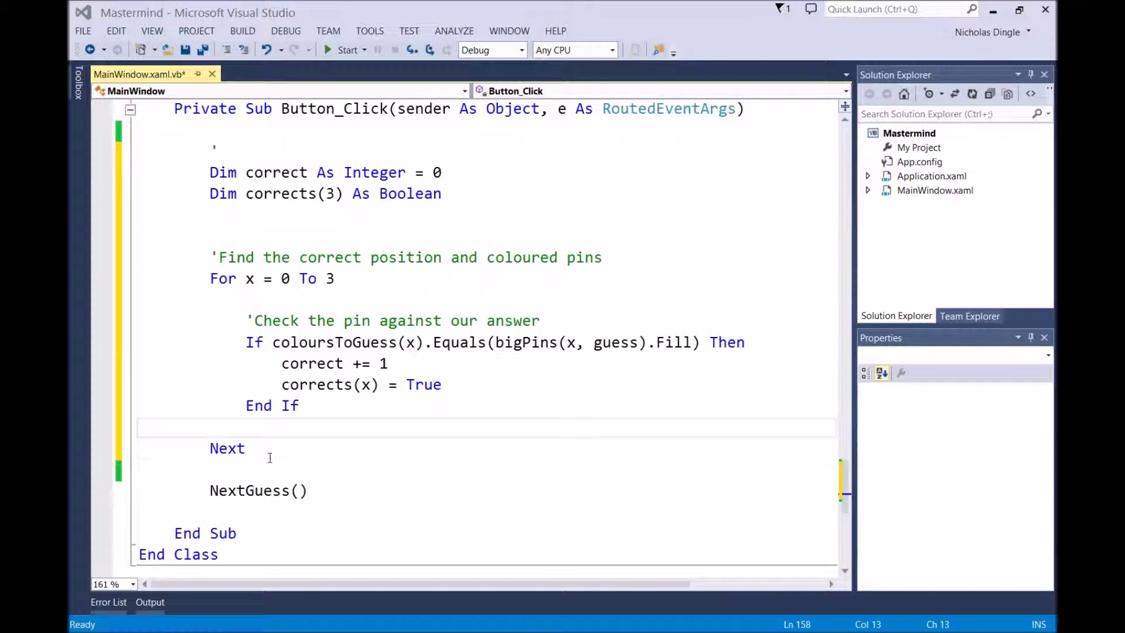
left_click(271, 455)
Add an empty For x = 0 To correct - 1 loop with a comment line above it
key("Return")
key("Return")
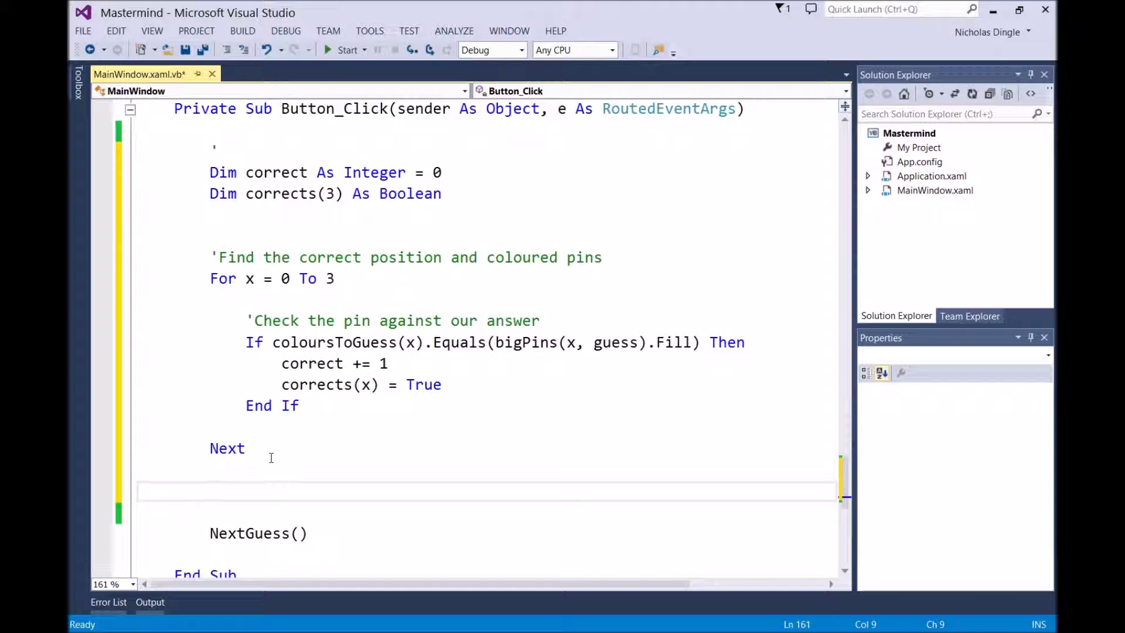
type("for x ")
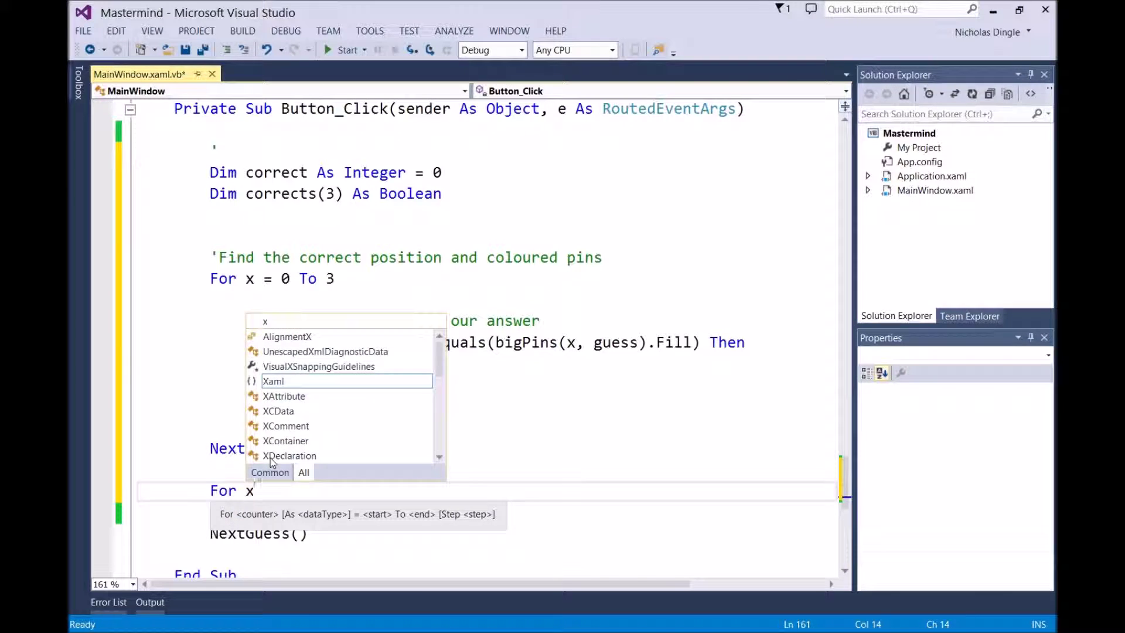
type("= 0 to c")
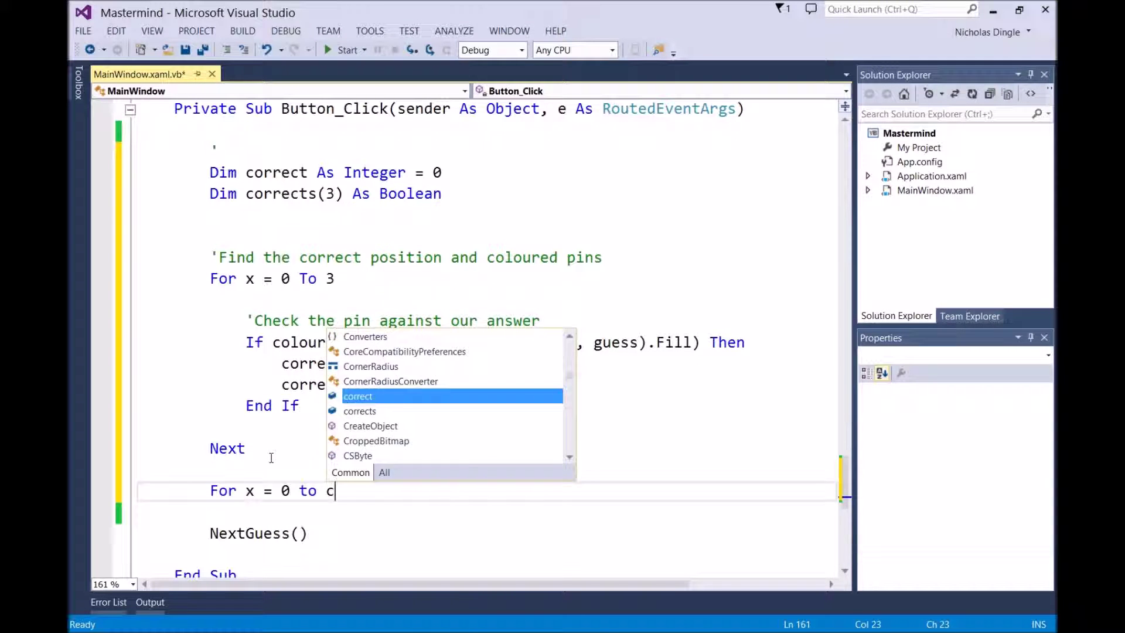
type("orrec")
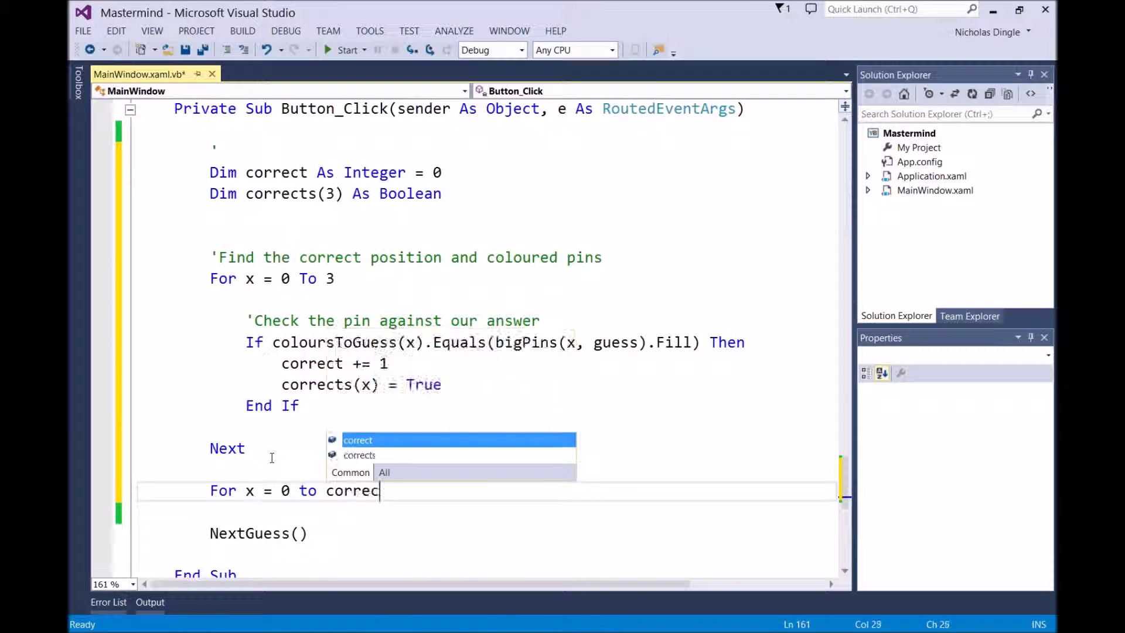
type("t - 1")
key("Return")
scroll(465, 425, "down", 2)
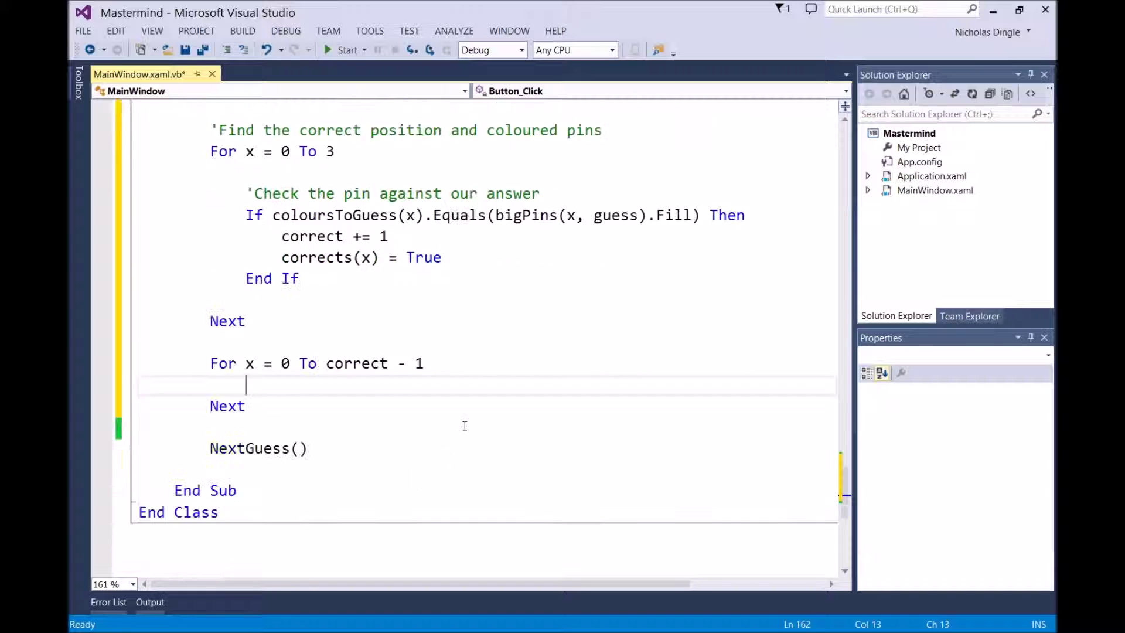
scroll(482, 428, "down", 1)
scroll(481, 427, "up", 1, "ctrl")
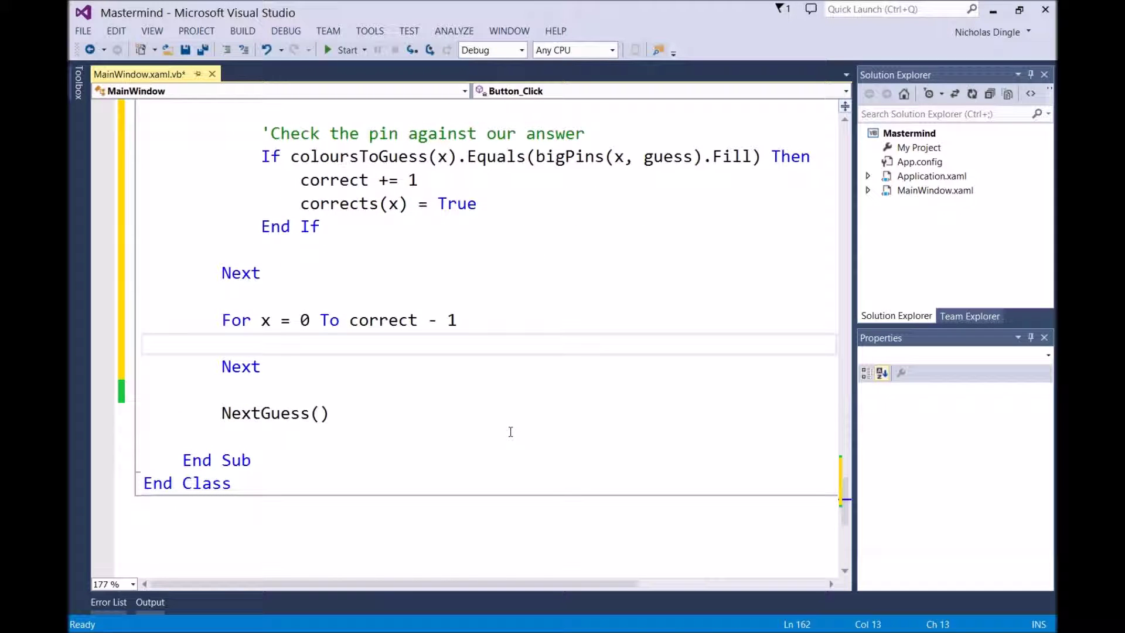
key("Return")
key("Return")
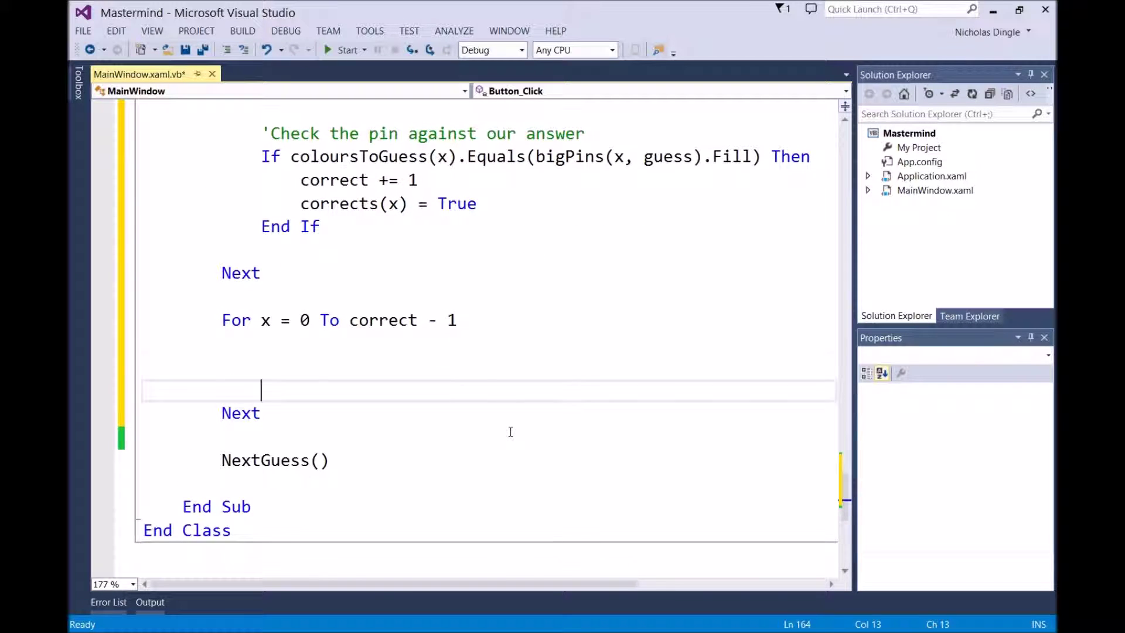
key("Up")
key("Up")
key("Up")
key("Up")
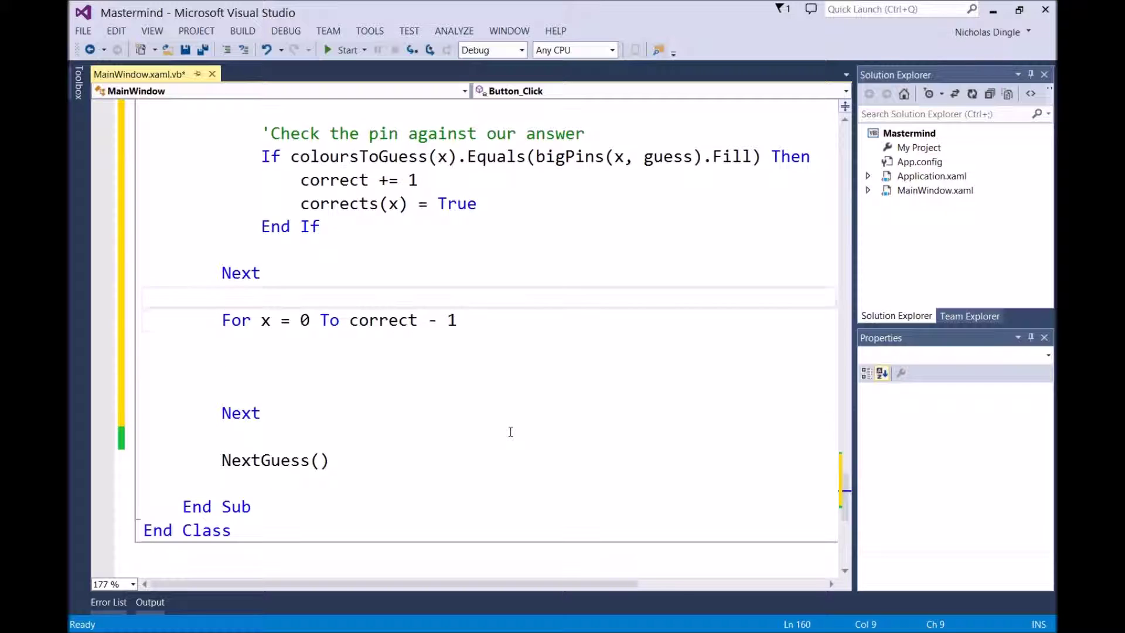
key("Return")
type("'")
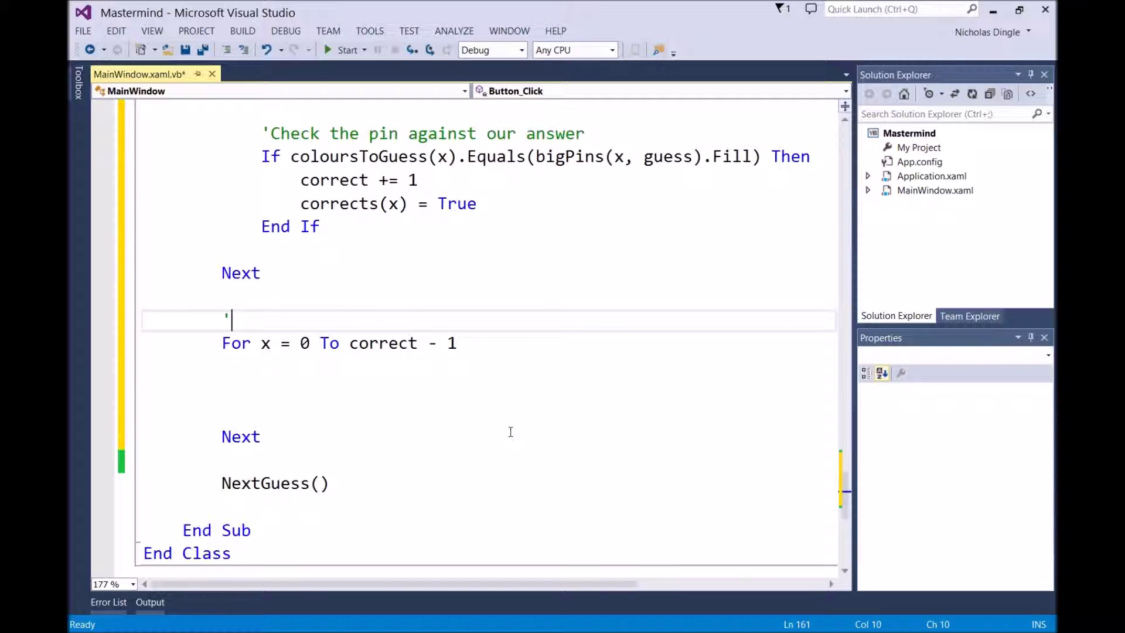
type("Colours")
Add the comment 'Colour in the black pins' and make littlePins(x, guess) visible
key("BackSpace")
key("BackSpace")
key("BackSpace")
type("rin")
key("BackSpace")
key("BackSpace")
key("BackSpace")
type("in the black pins")
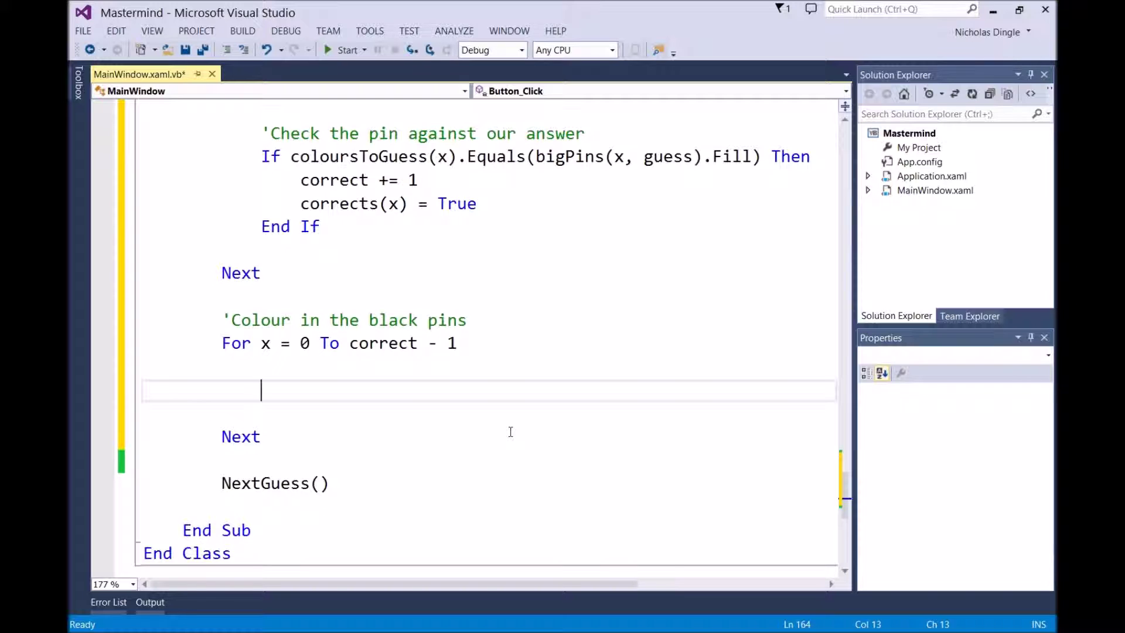
type("little")
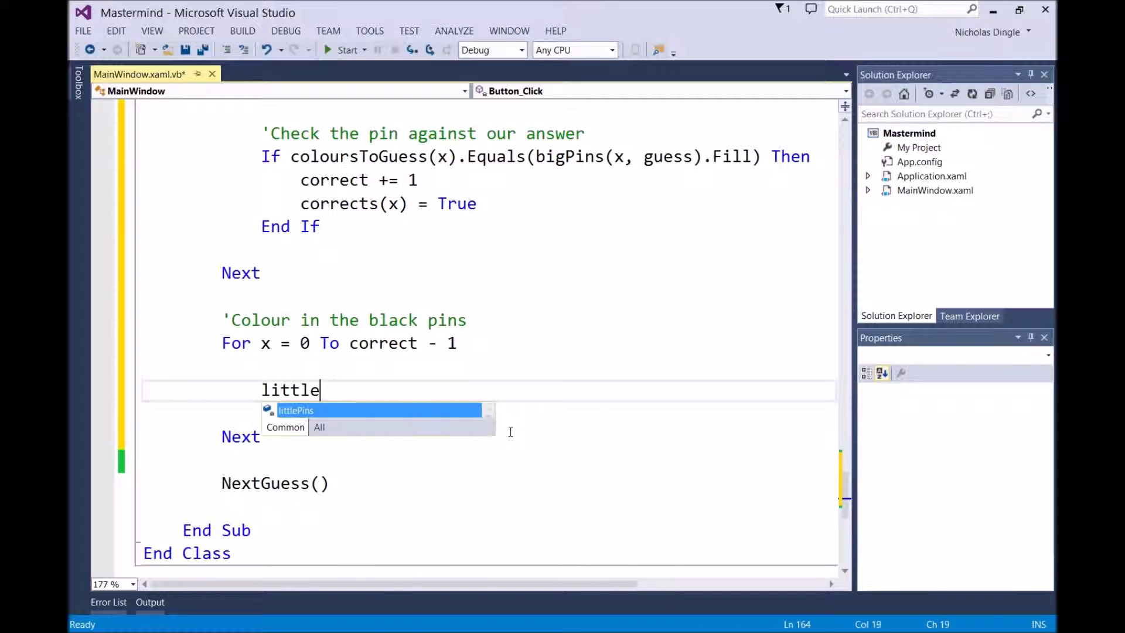
type("pins(")
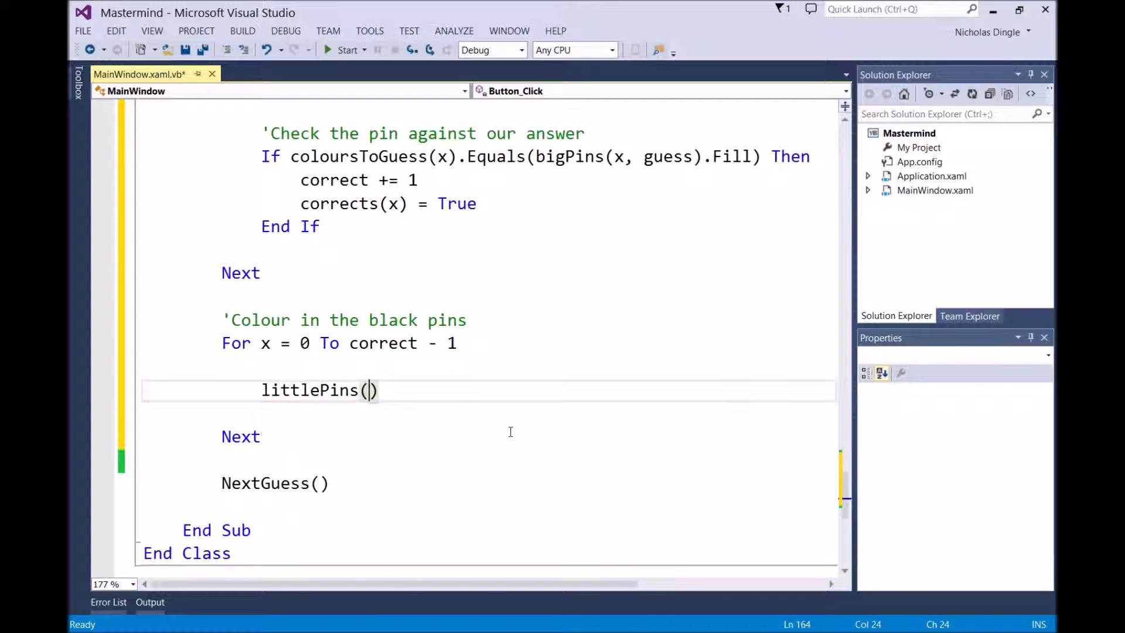
type("x, guess)")
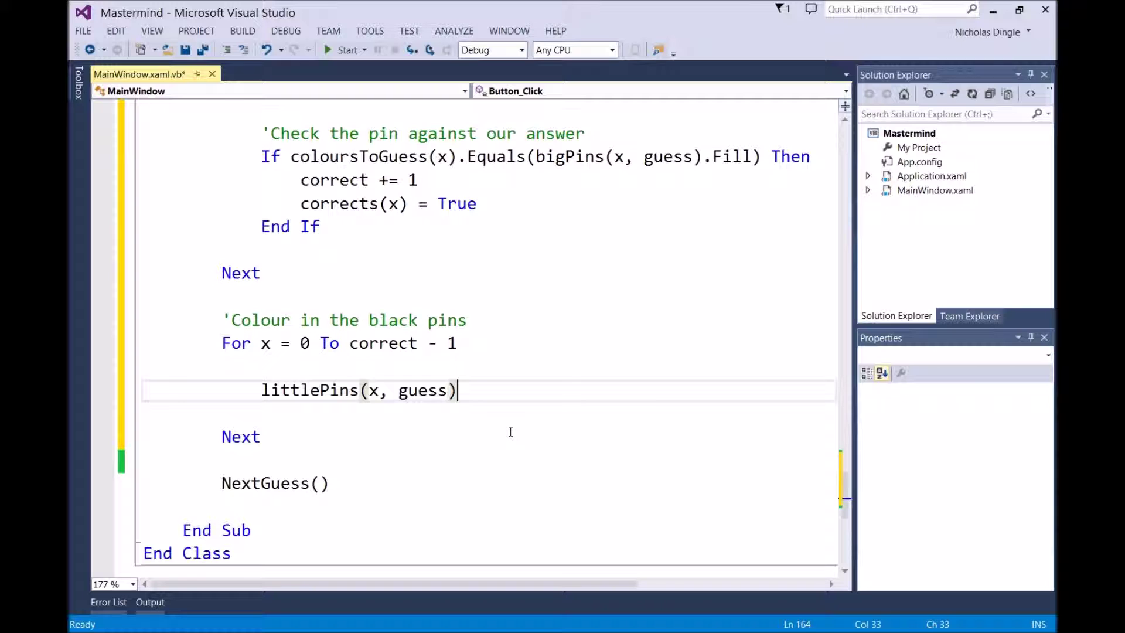
type(".v =")
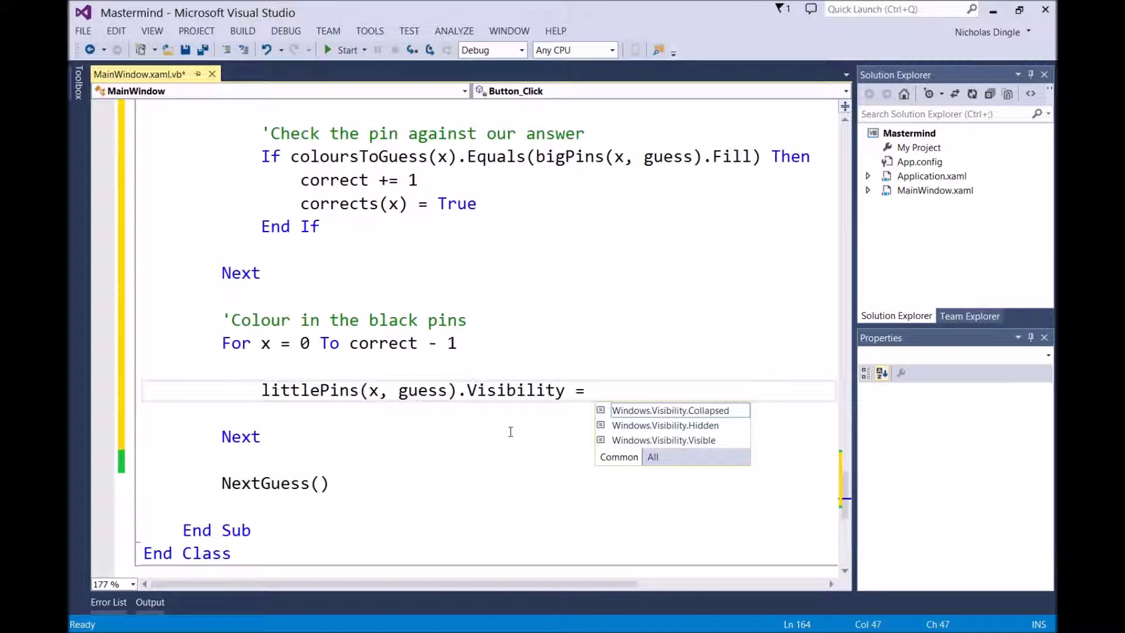
key("Down")
key("Down")
key("Tab")
Set littlePins(x, guess).Fill = Brushes.Black and save the file
key("Return")
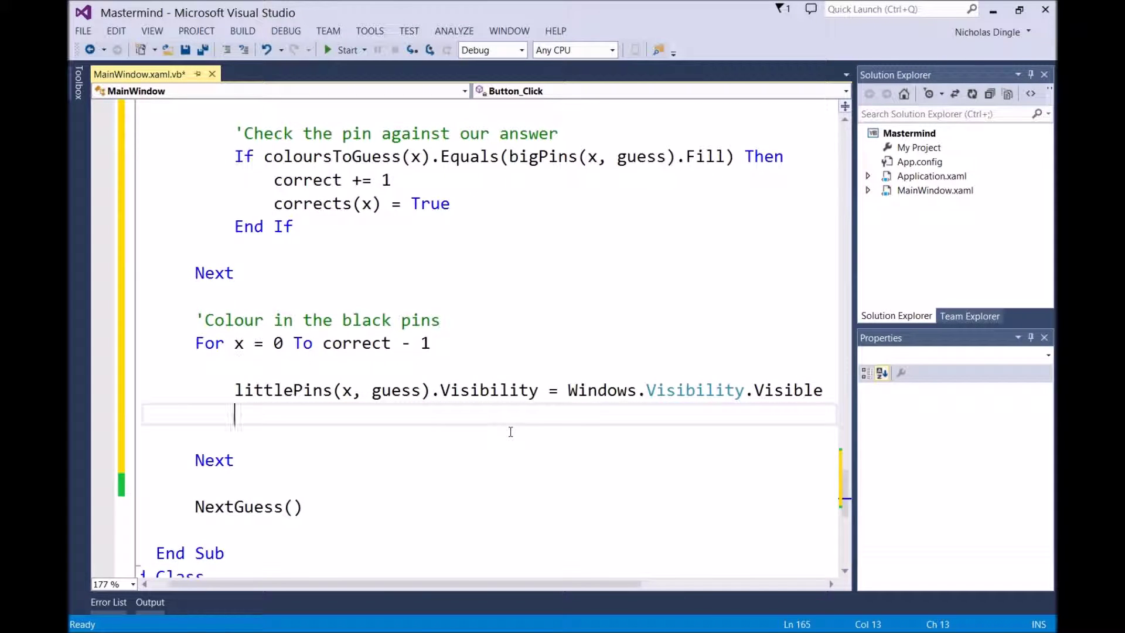
type("littlePins(x,gue")
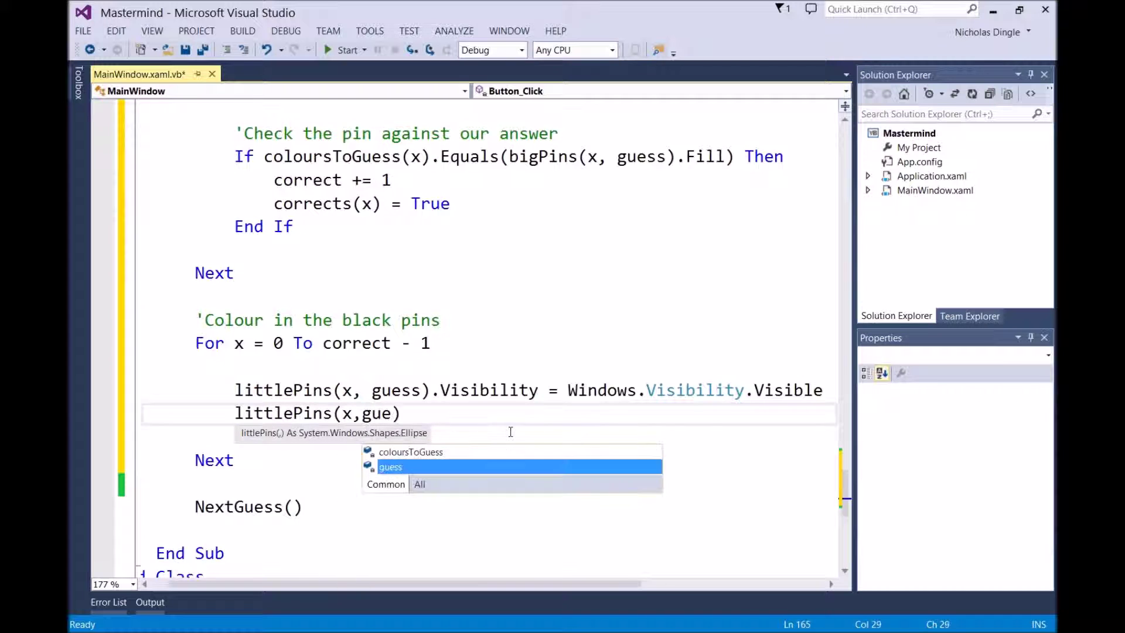
type("ss).fuil")
key("BackSpace")
key("BackSpace")
type("ll")
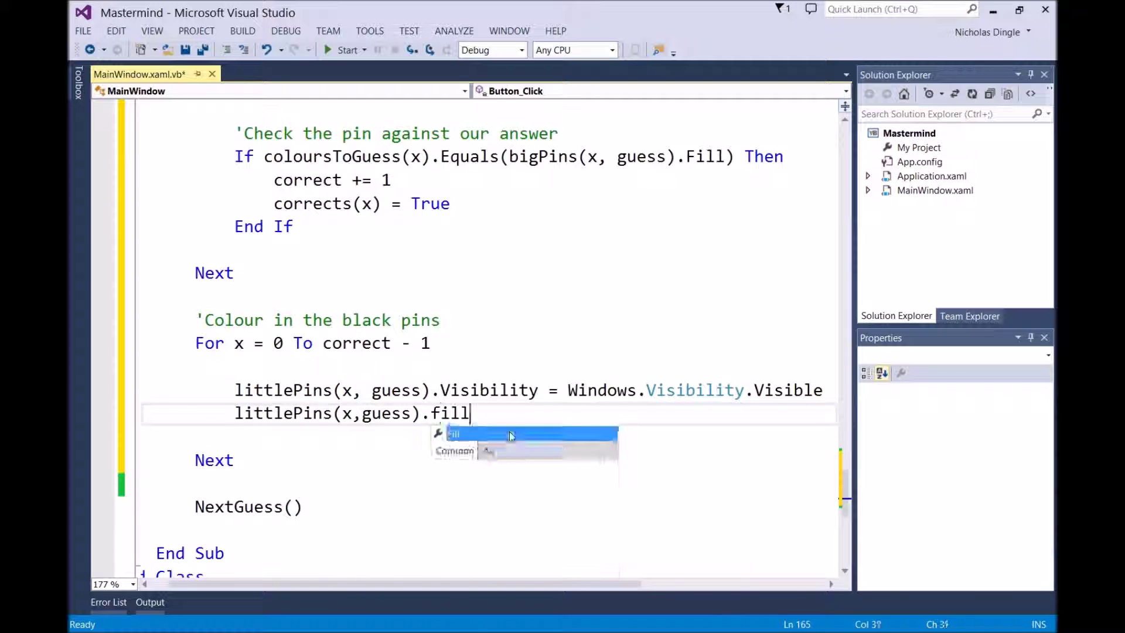
type(" = black")
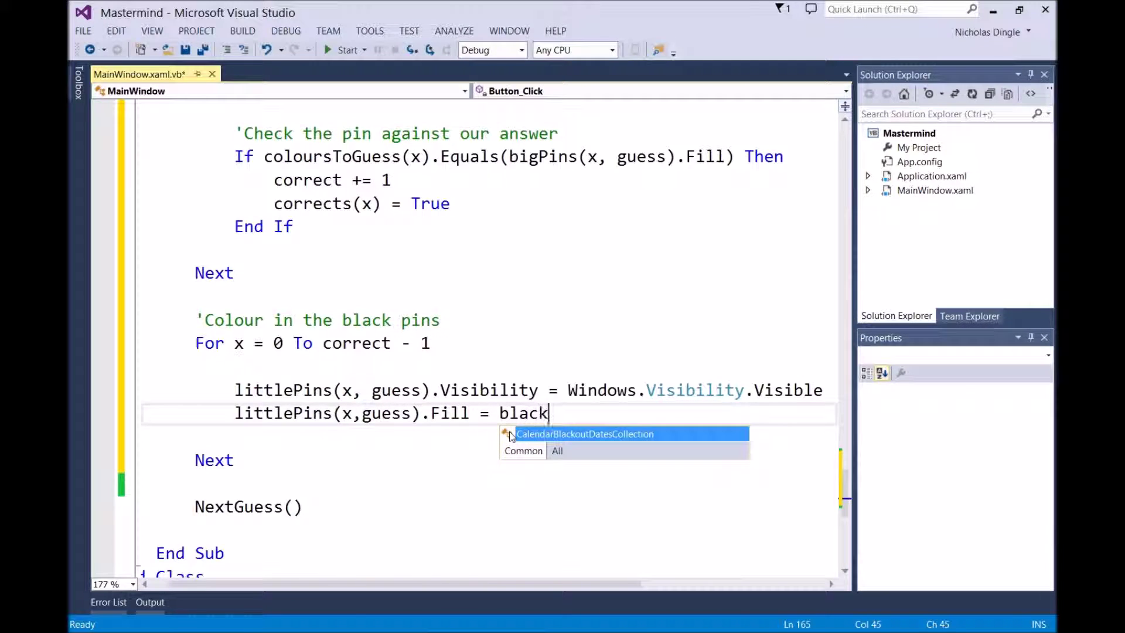
key("BackSpace")
key("BackSpace")
key("BackSpace")
type("bruches")
key("BackSpace")
key("BackSpace")
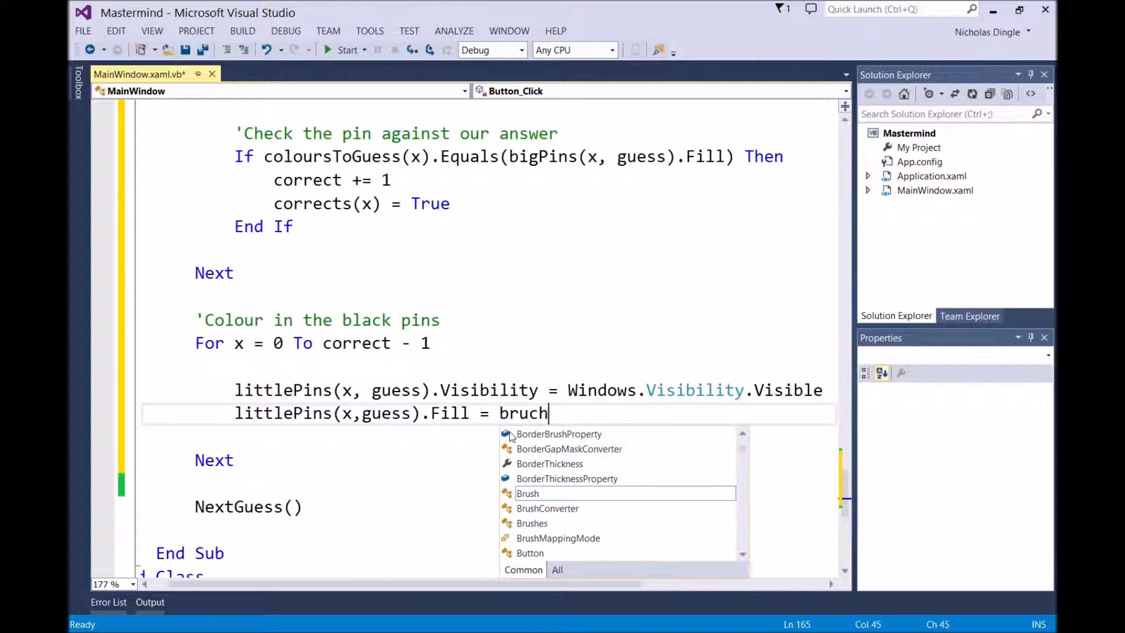
key("BackSpace")
key("BackSpace")
type("shes.b")
key("Tab")
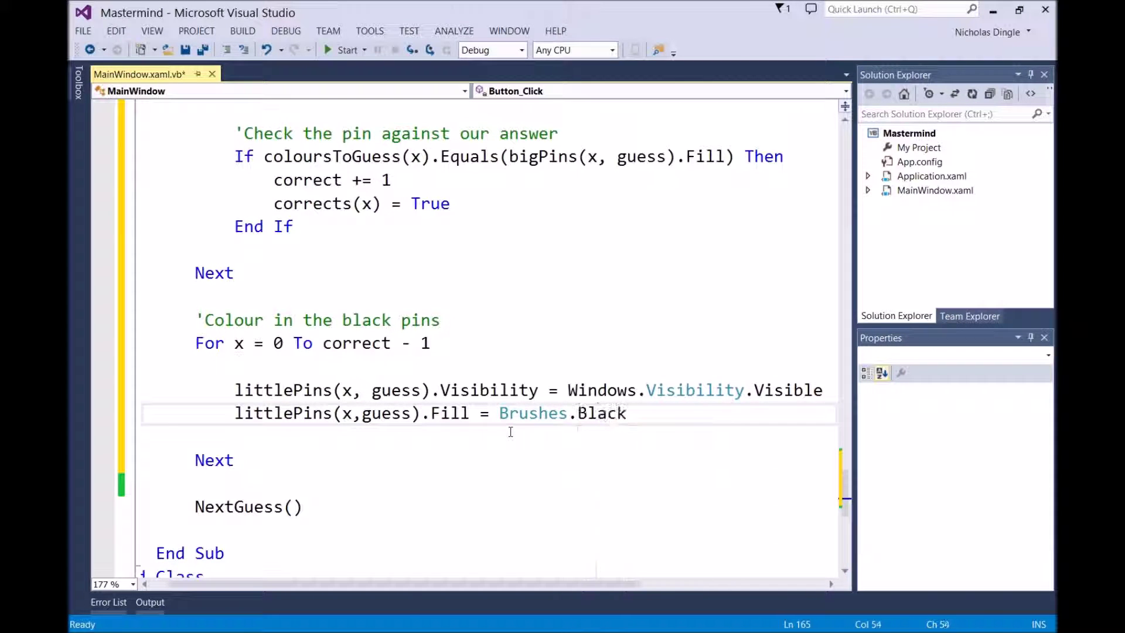
key("Down")
key("Down")
key("ctrl+s")
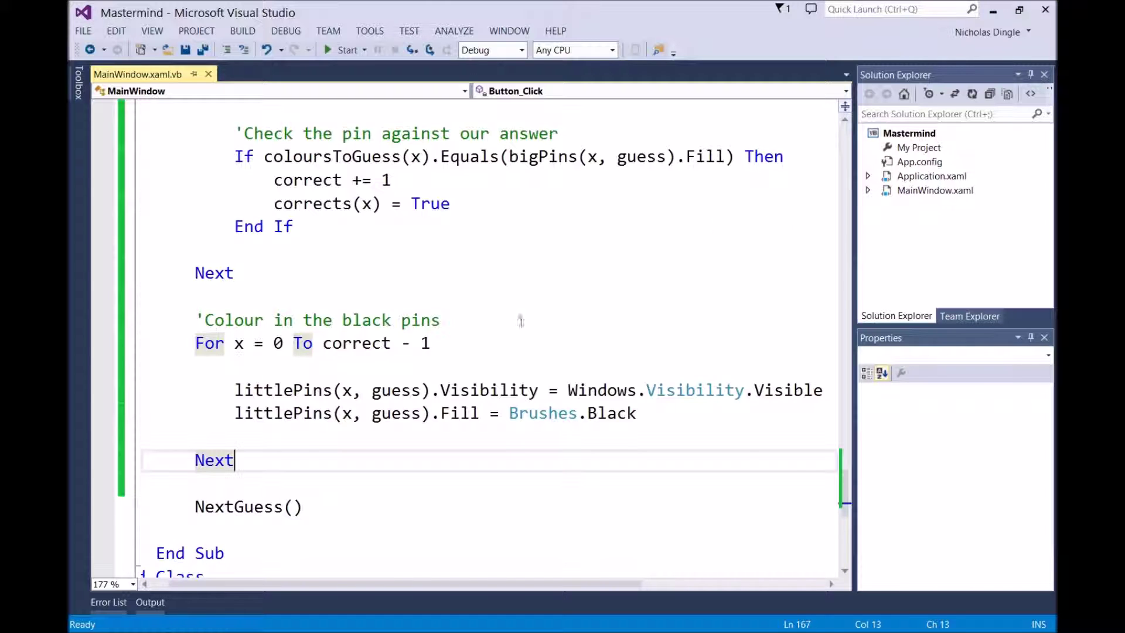
scroll(492, 355, "up", 5)
Declare semiCorrect and semiCorrects(3) As Boolean below the corrects declaration
left_click(453, 344)
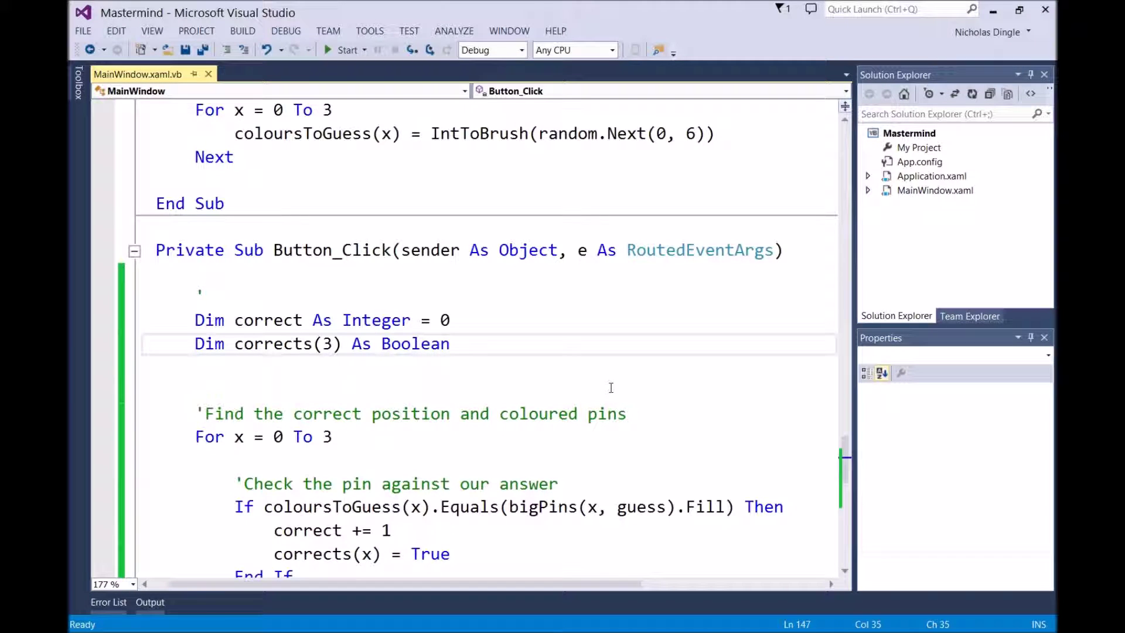
key("Return")
type("di sm")
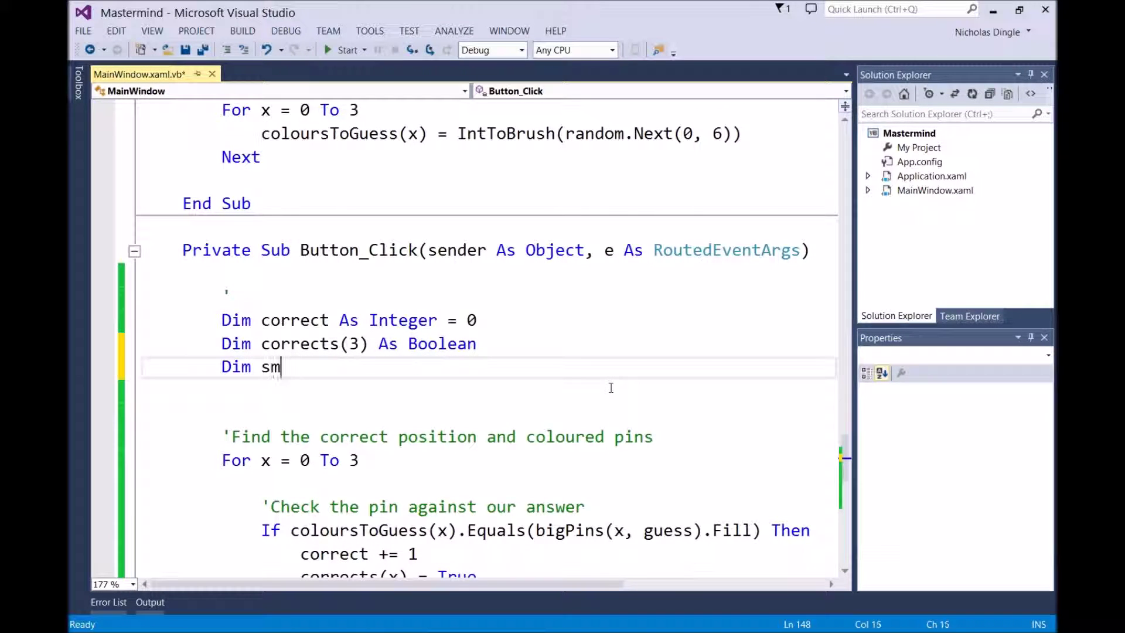
key("BackSpace")
type("emiCorrect As ")
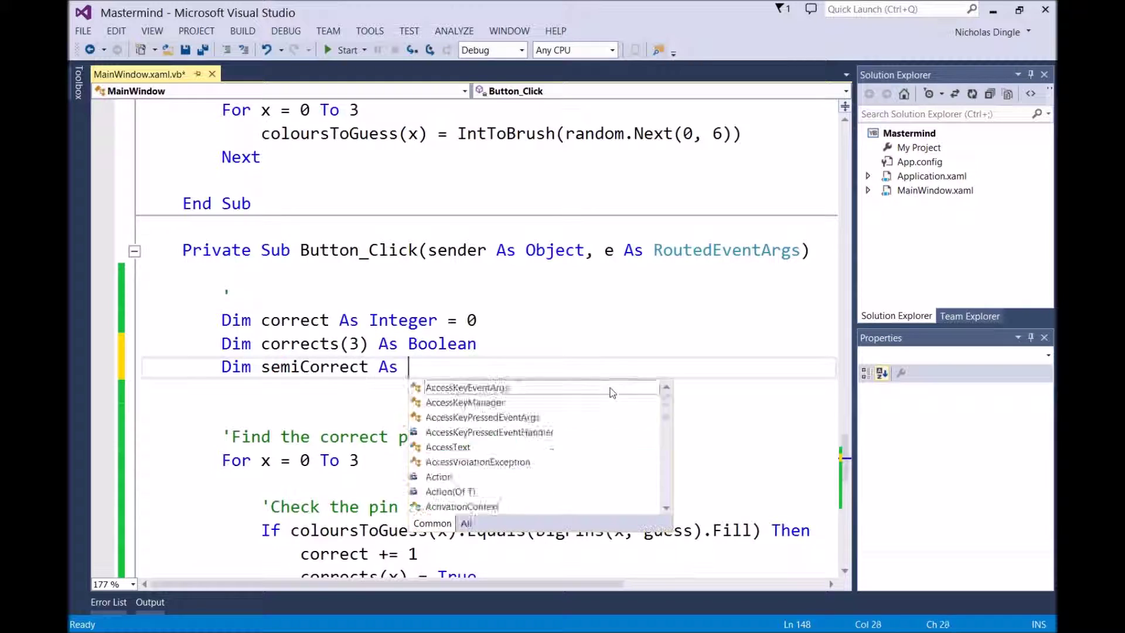
type("integer =0")
key("Return")
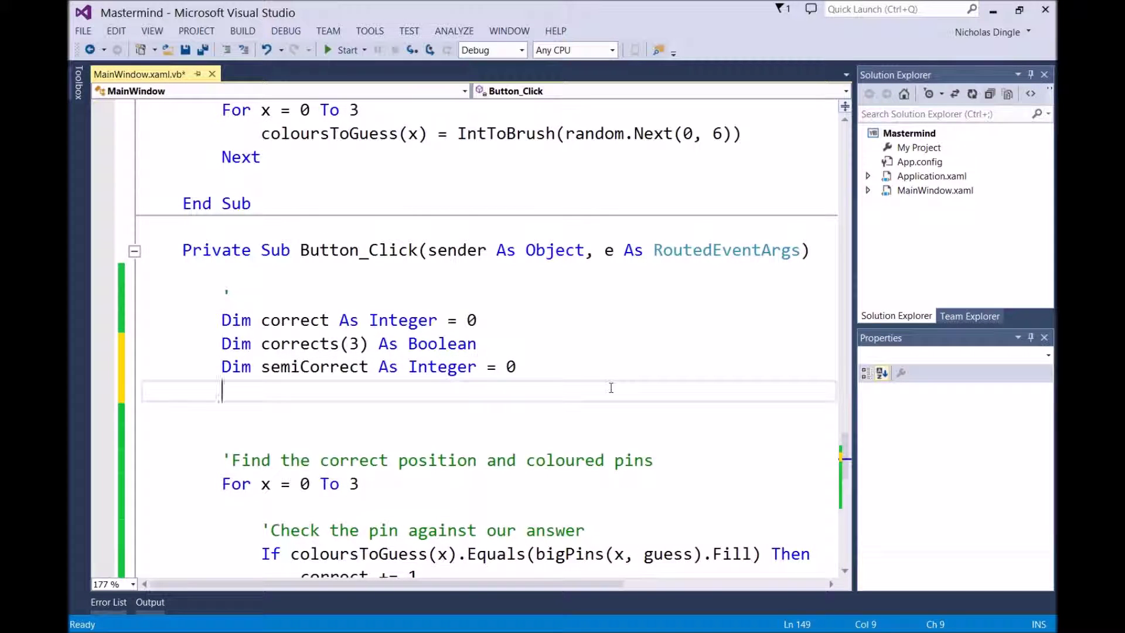
type("Dim semiCo")
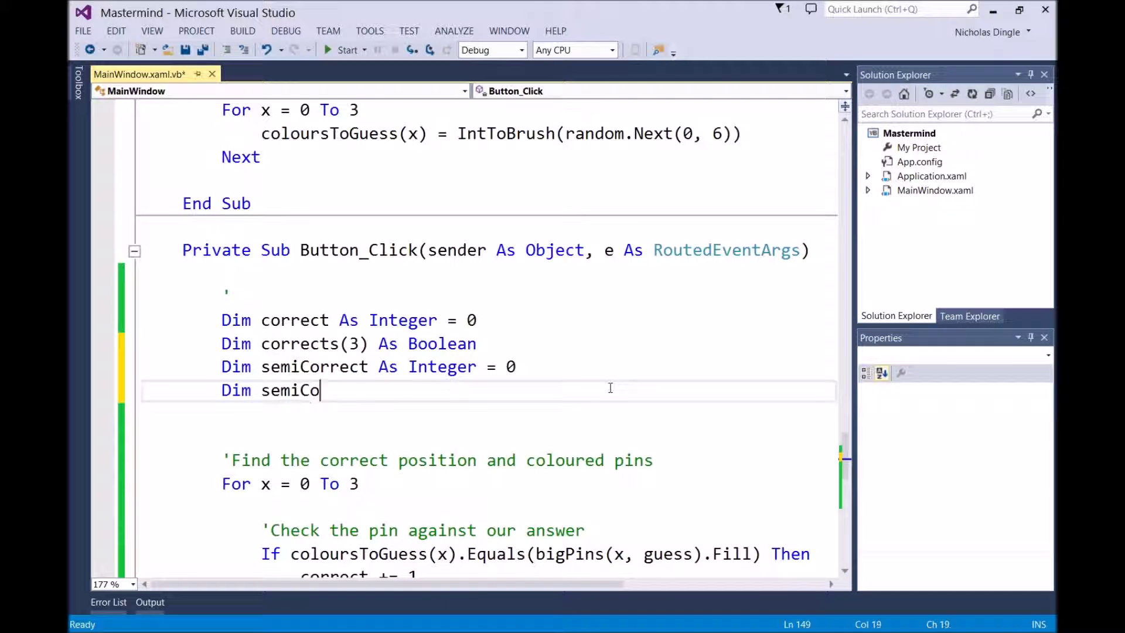
type("rrects(3) as")
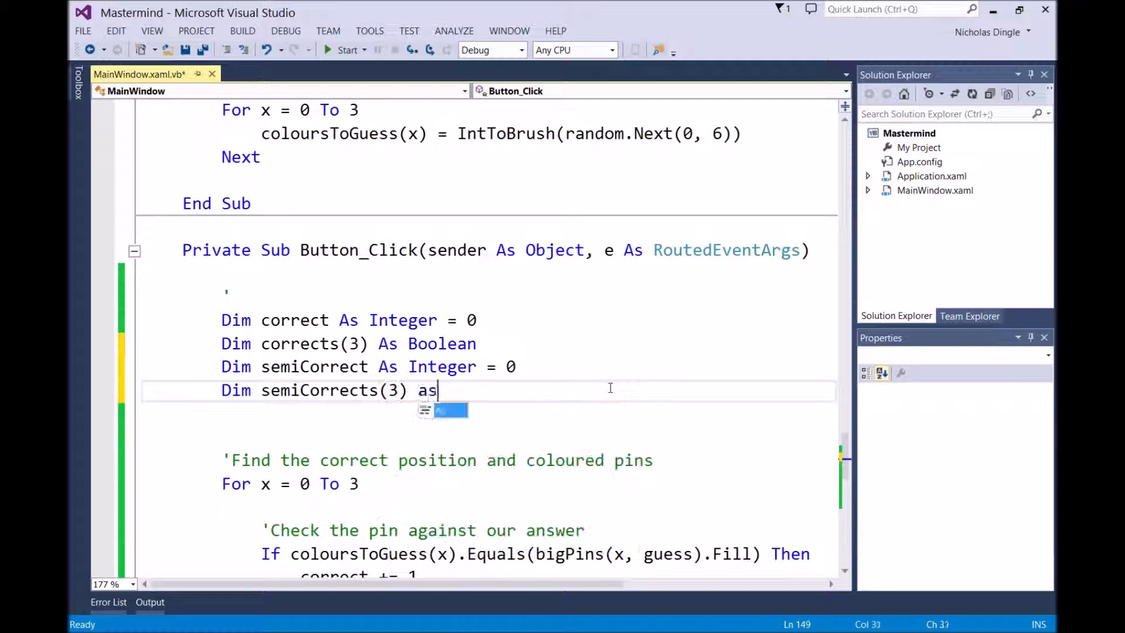
type("boolean")
key("BackSpace")
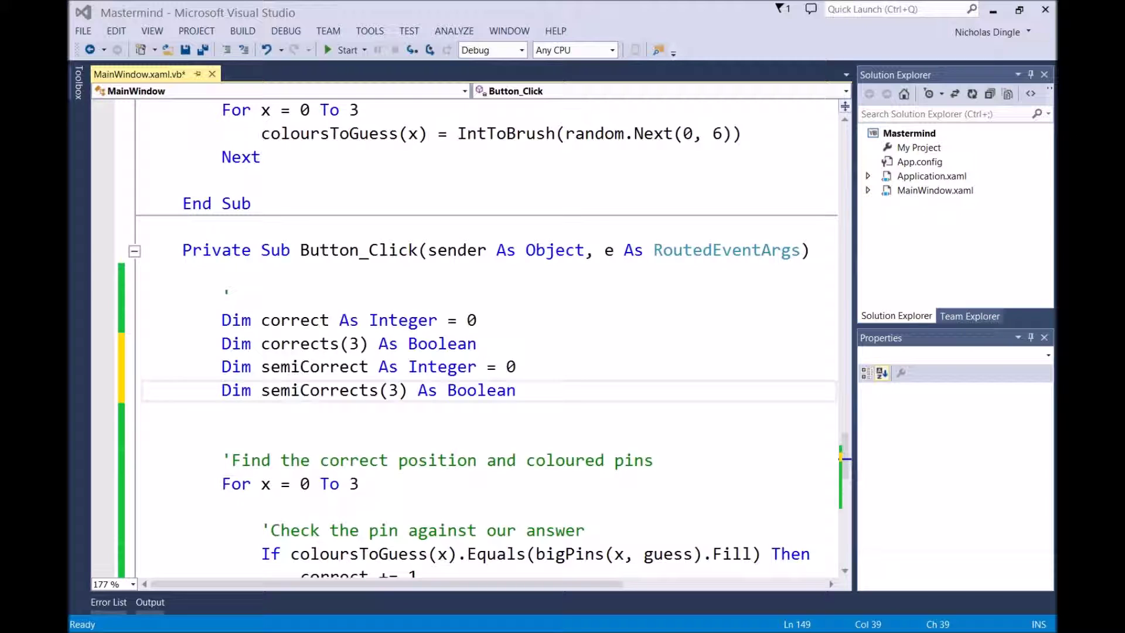
Remove an extra blank line and complete the comment 'Variables for storing our pin data'
left_click(379, 497)
key("Up")
key("Up")
key("shift+Up")
key("Delete")
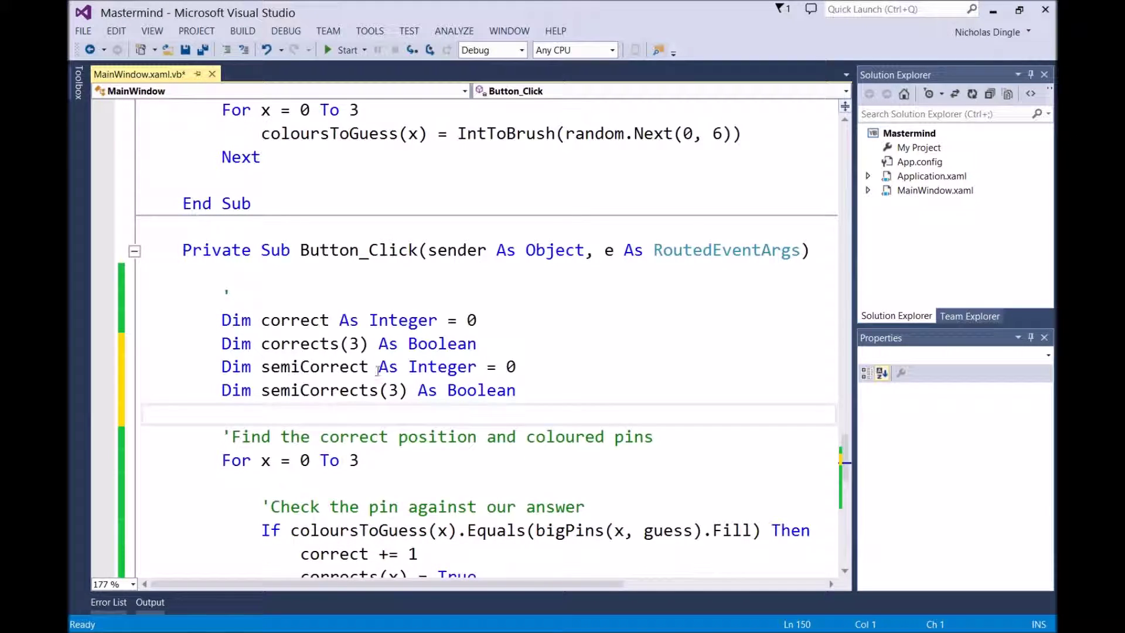
key("Up")
key("Up")
key("Up")
key("End")
type("Vari")
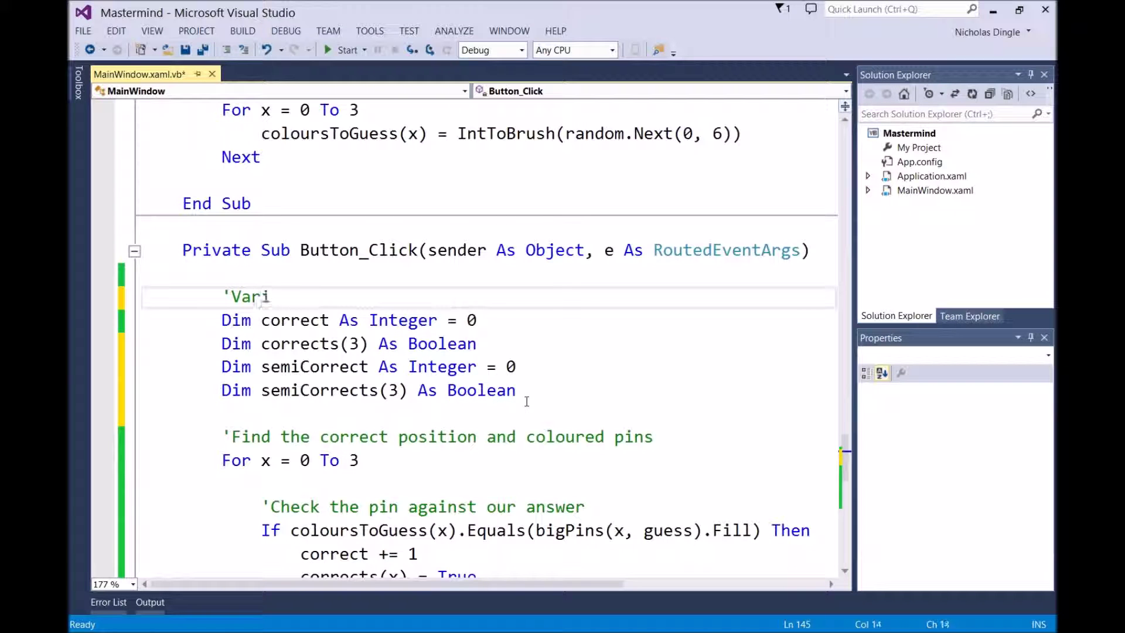
type("ables for sot")
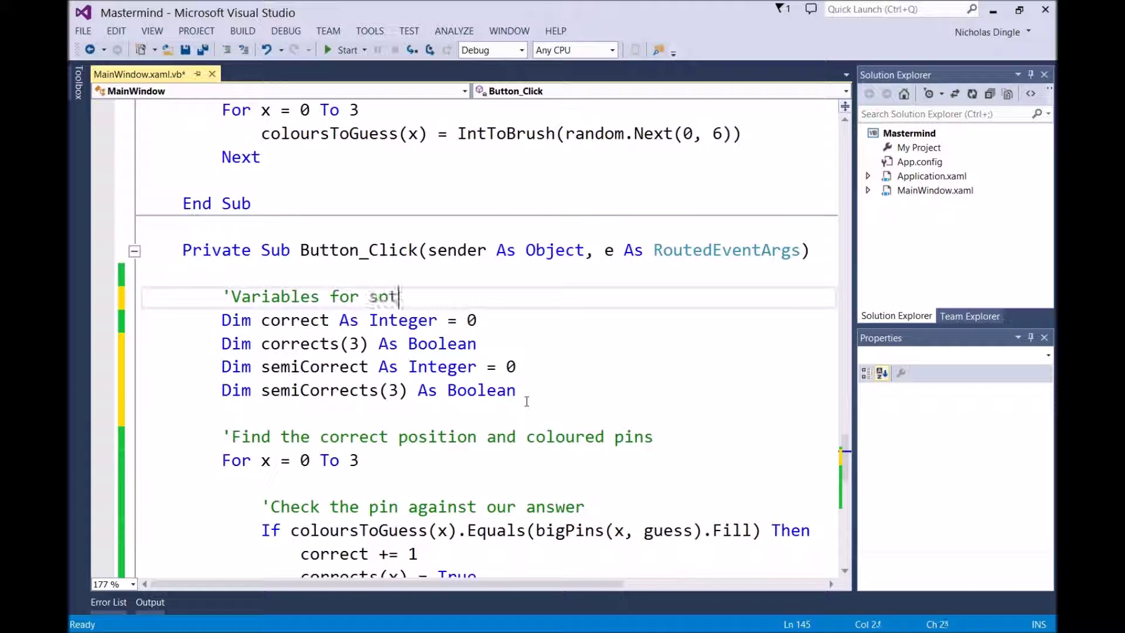
key("BackSpace")
key("BackSpace")
type("toring our")
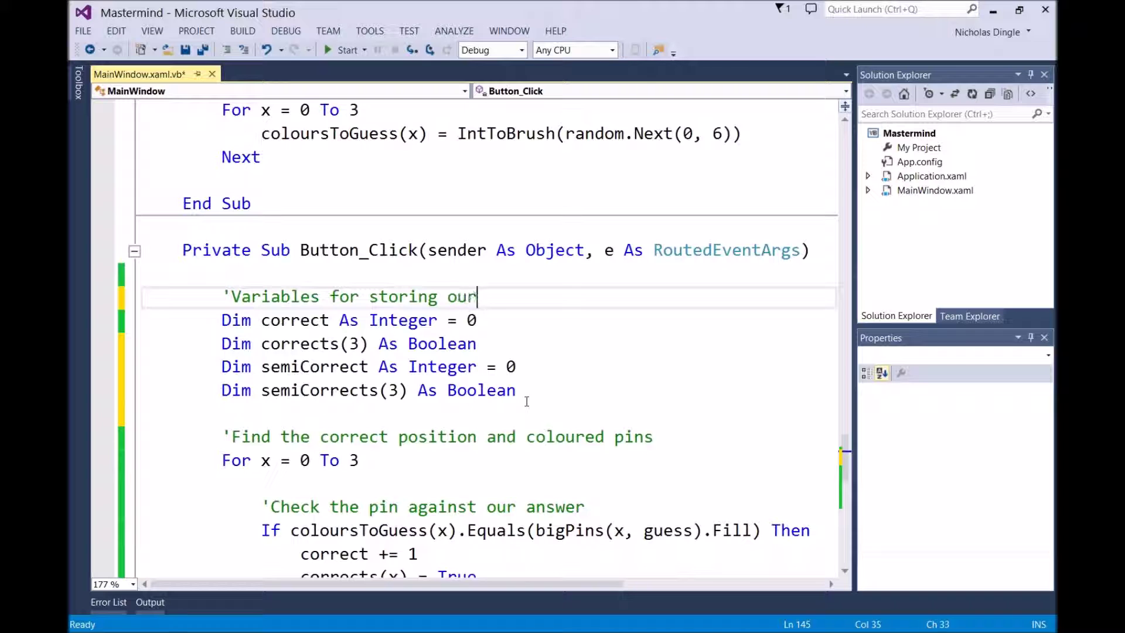
type(" pin data")
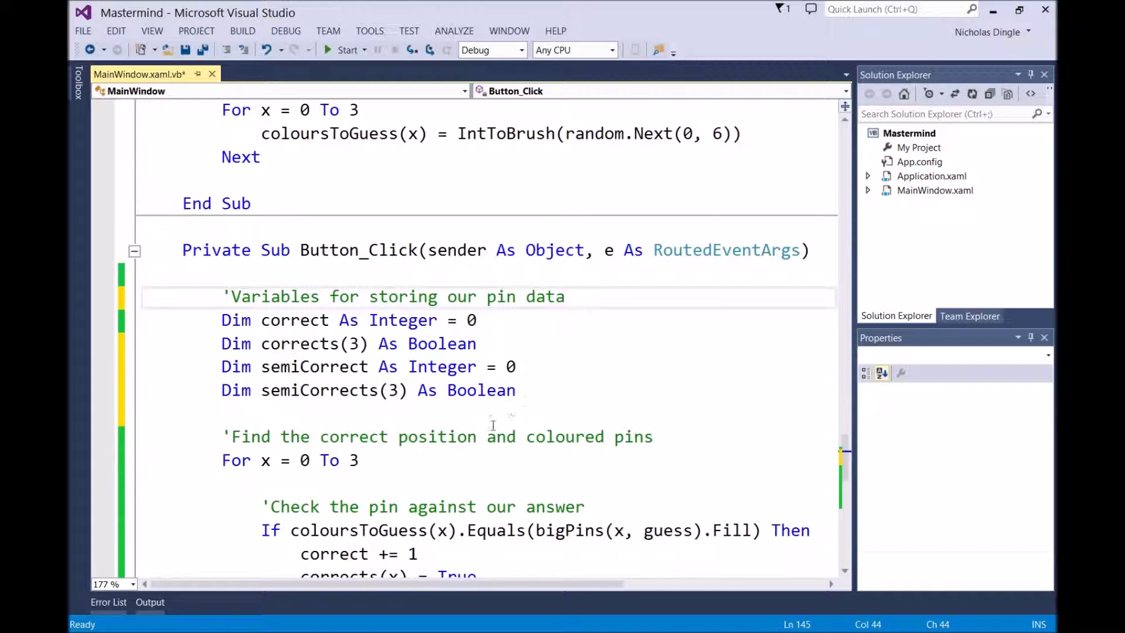
left_click(526, 409)
left_click(519, 486)
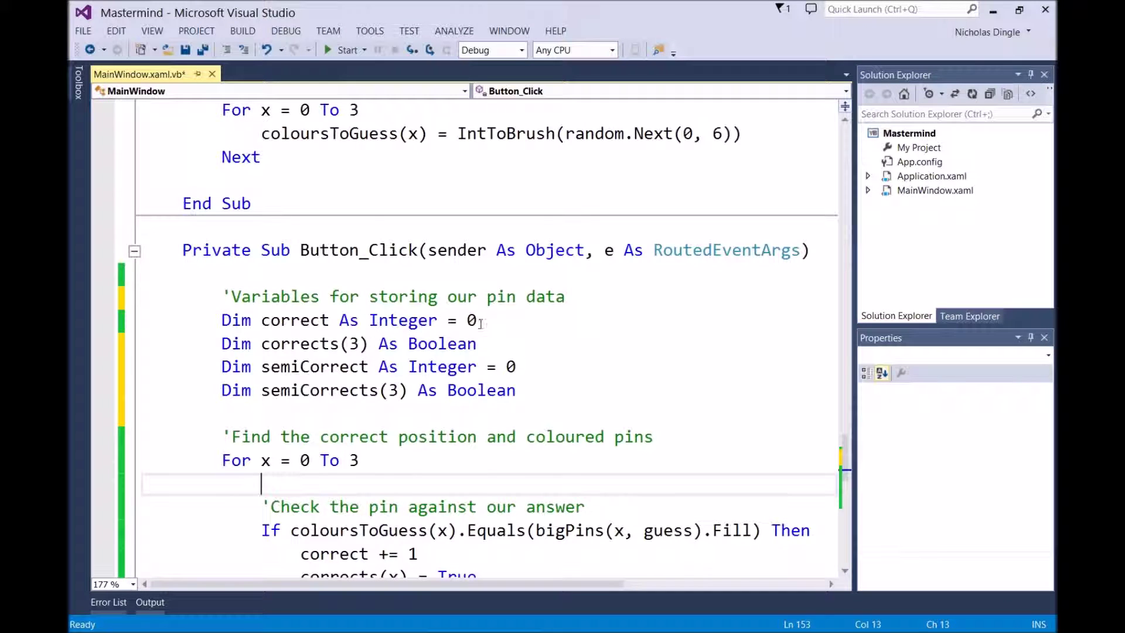
scroll(539, 324, "down", 1)
scroll(607, 339, "down", 1)
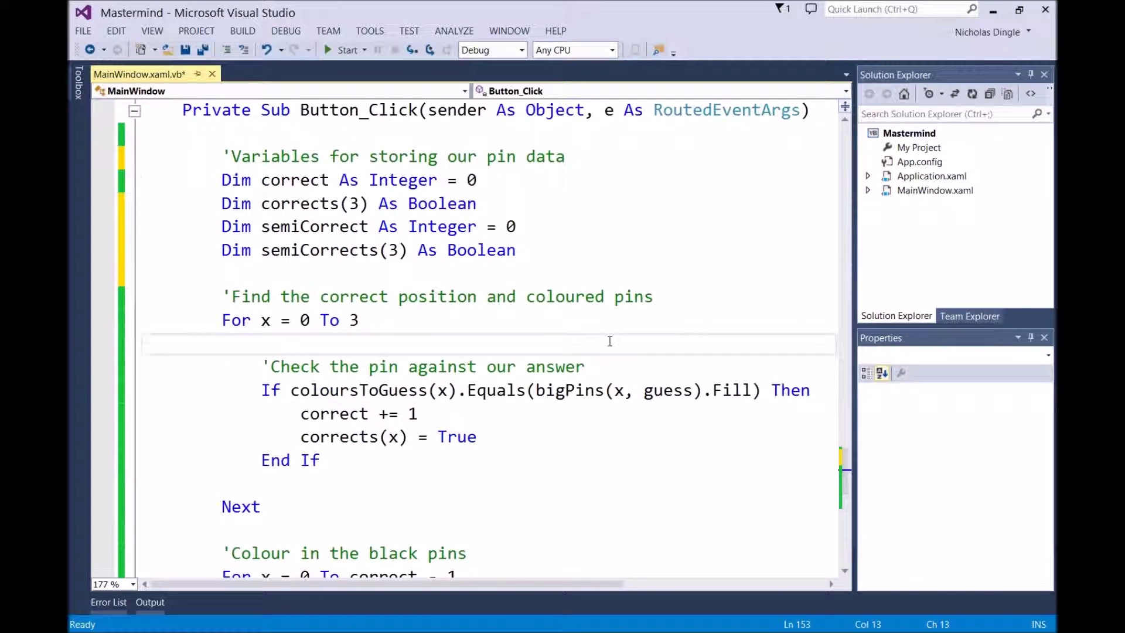
scroll(607, 339, "down", 1)
scroll(294, 448, "down", 2)
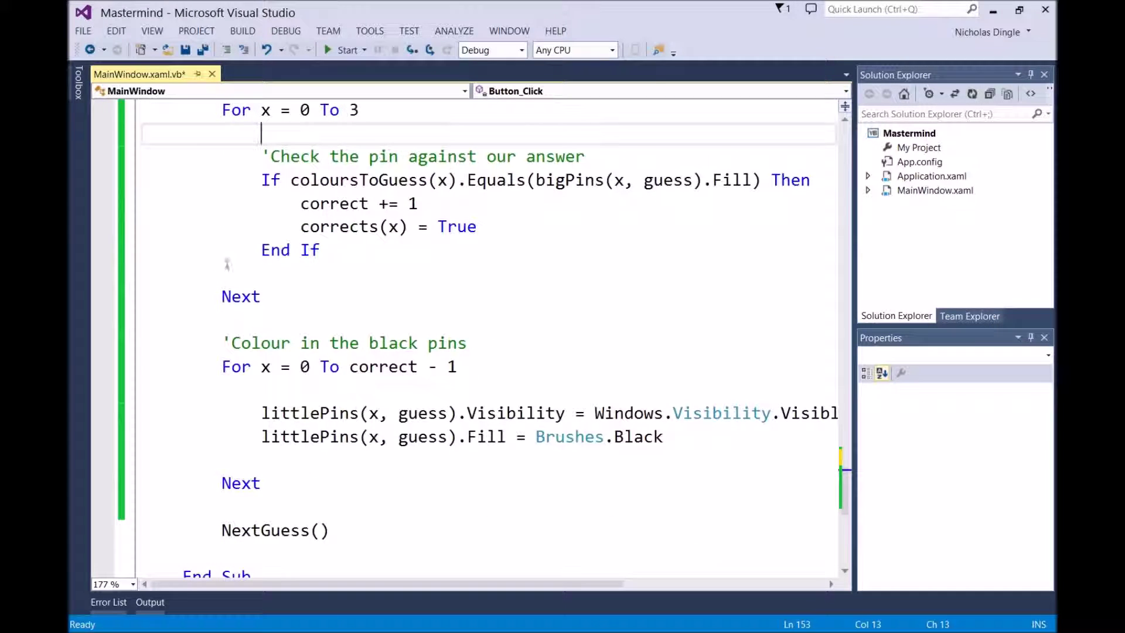
left_click_drag(216, 296, 265, 297)
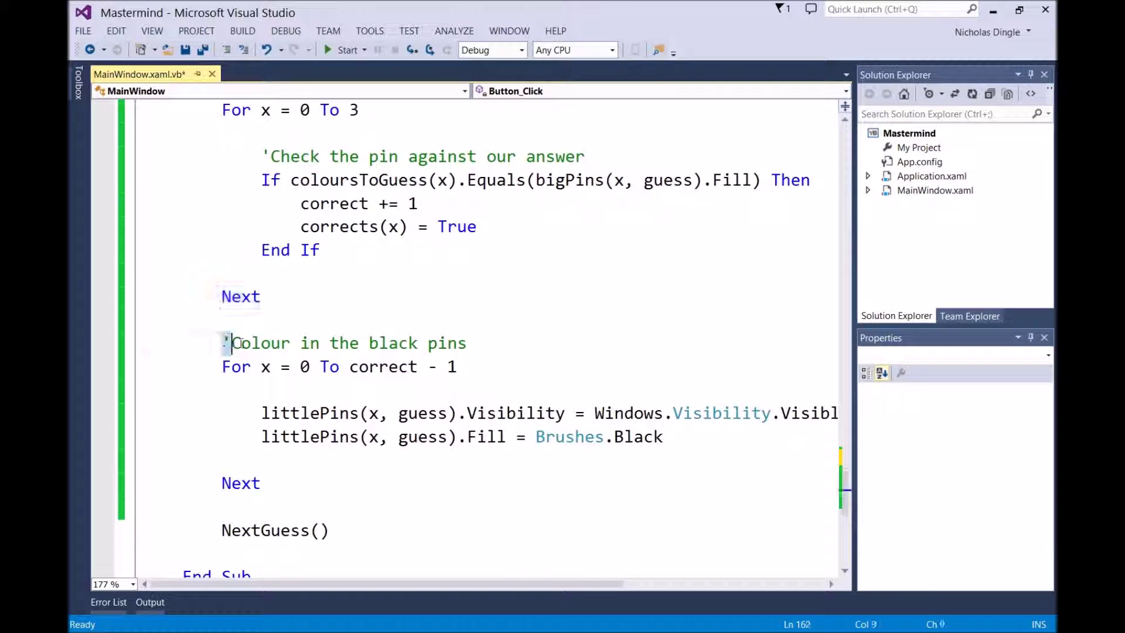
Insert blank lines above the 'Colour in the black pins' comment
left_click_drag(224, 343, 475, 379)
left_click(252, 297)
key("Down")
key("Return")
key("Return")
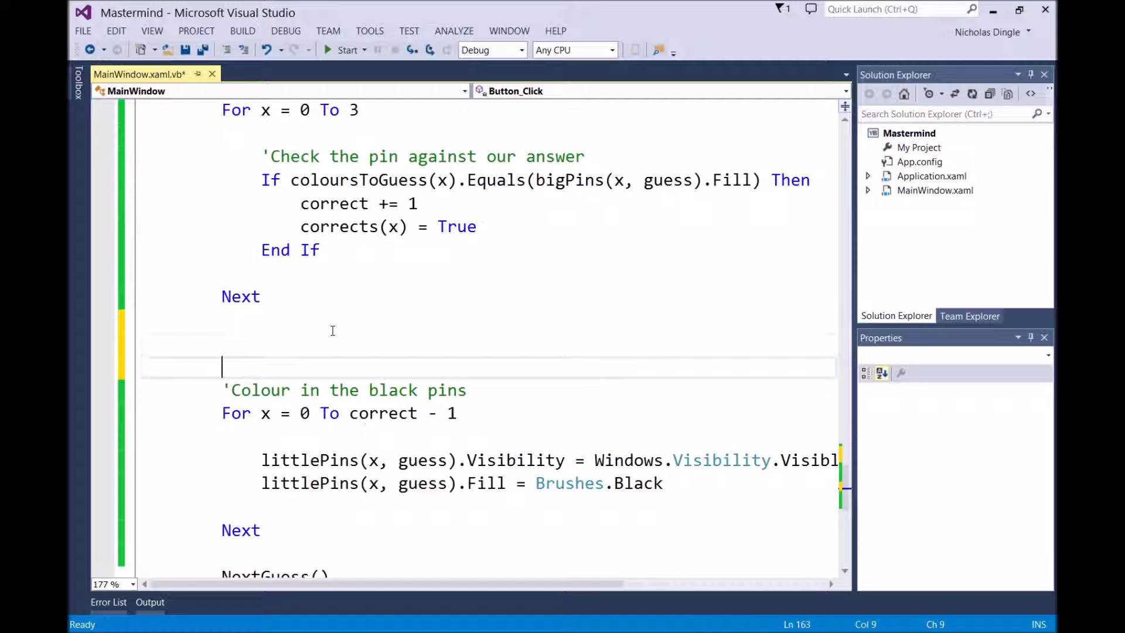
key("Up")
key("Up")
key("Down")
key("Return")
key("Return")
key("Up")
type("'")
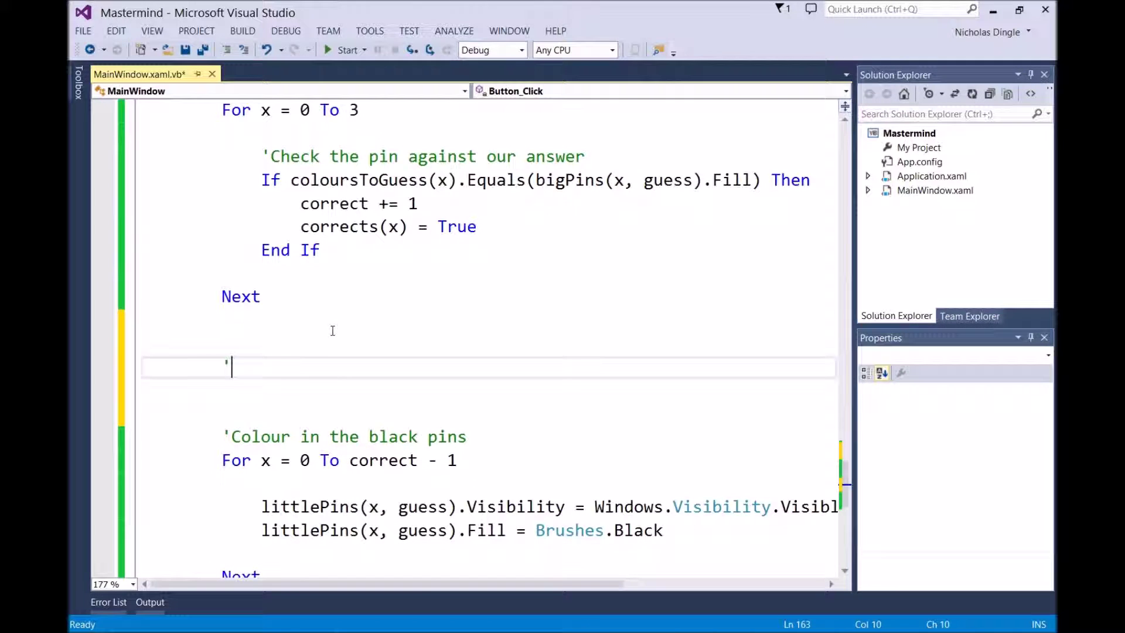
type("Check for the pi")
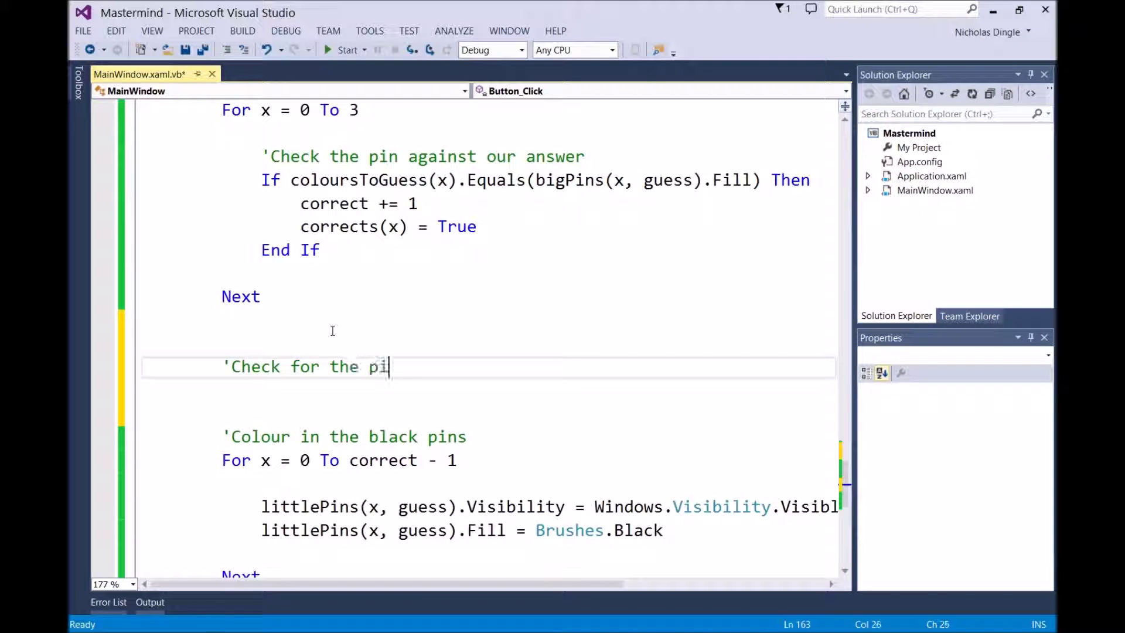
type("ns in t")
Type the right-colour, wrong-place comment and a For x = 0 To 3 loop
key("BackSpace")
type("of")
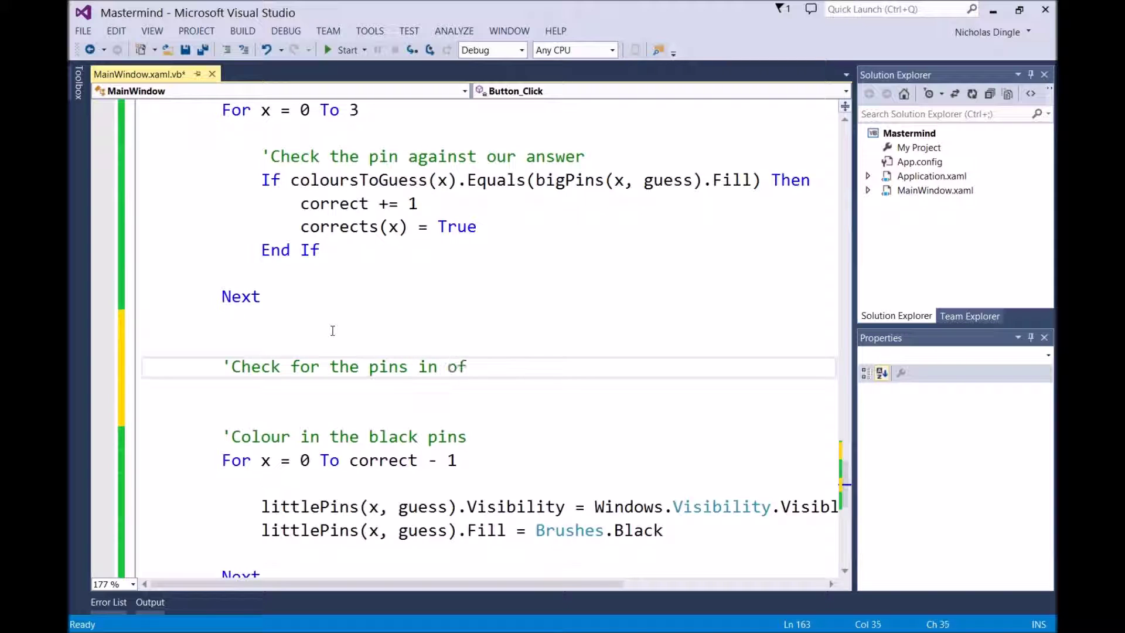
key("BackSpace")
key("BackSpace")
key("BackSpace")
key("BackSpace")
key("BackSpace")
type("of the crigh")
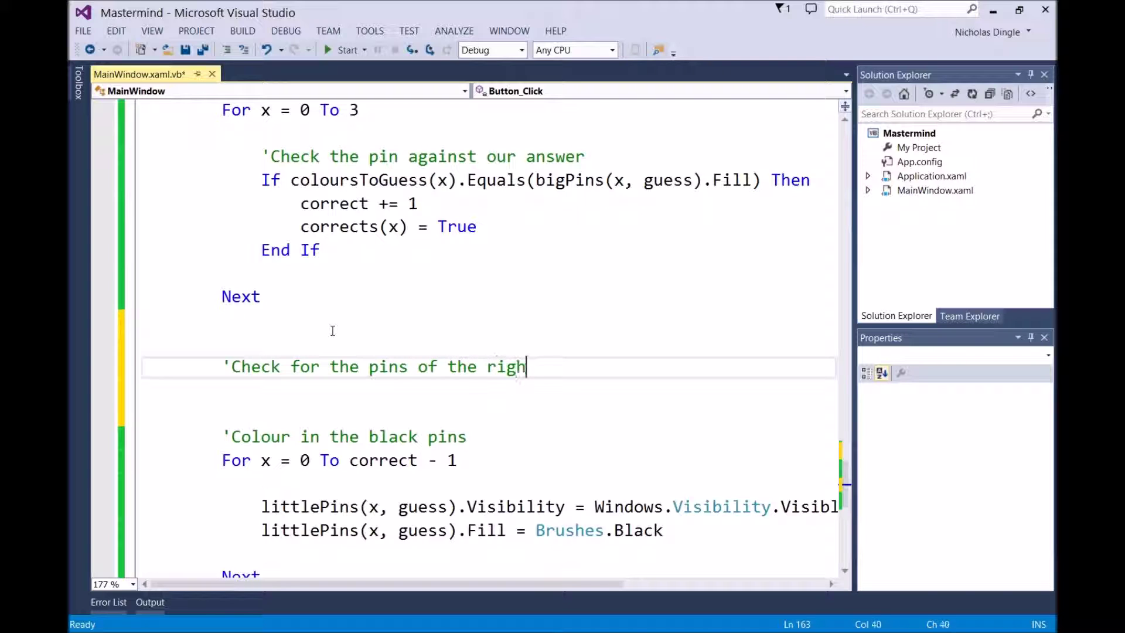
type("t colour")
type(", in the wrong pla")
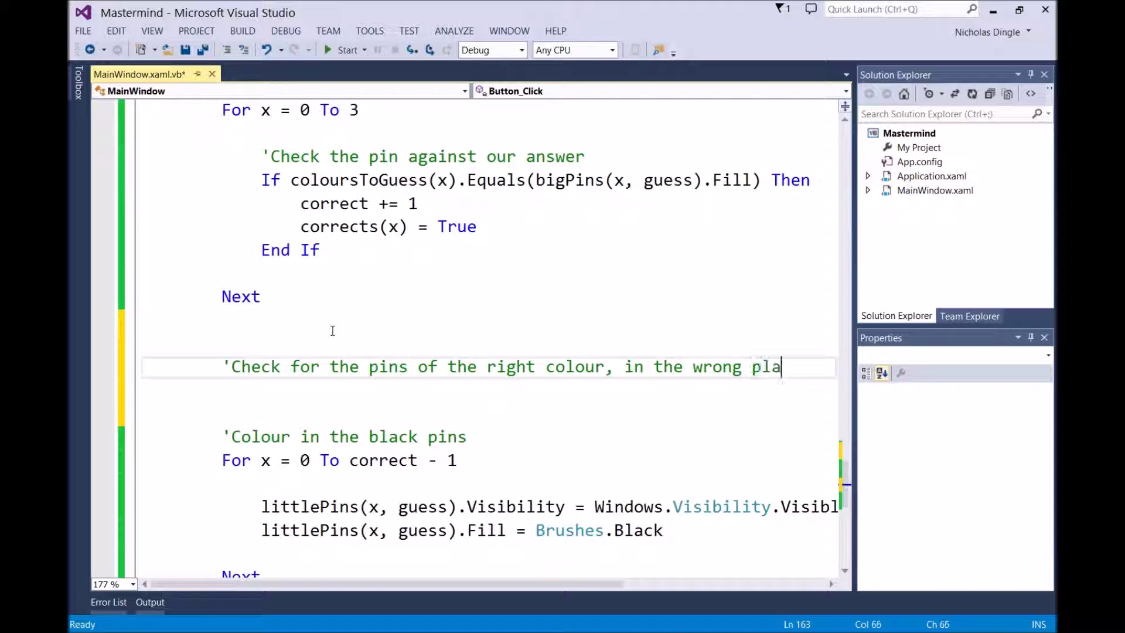
type("ce")
key("Return")
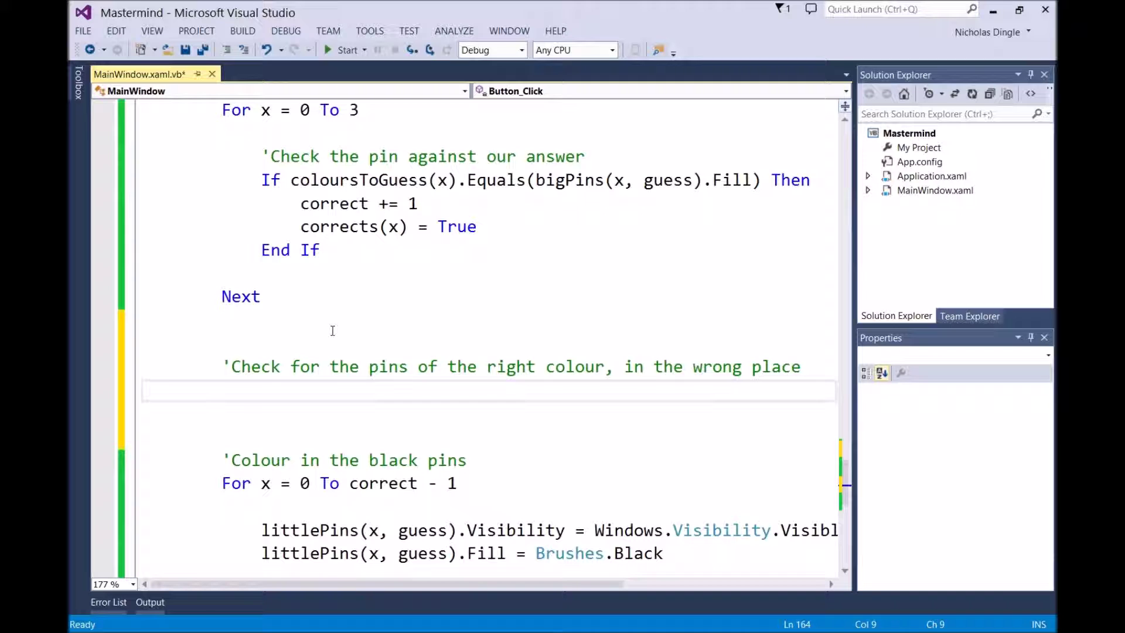
type("For x = 0")
type(" to 3")
key("Return")
key("Return")
key("Return")
Nest an empty For i = 0 To 3 loop inside the wrong-place For x loop
key("Up")
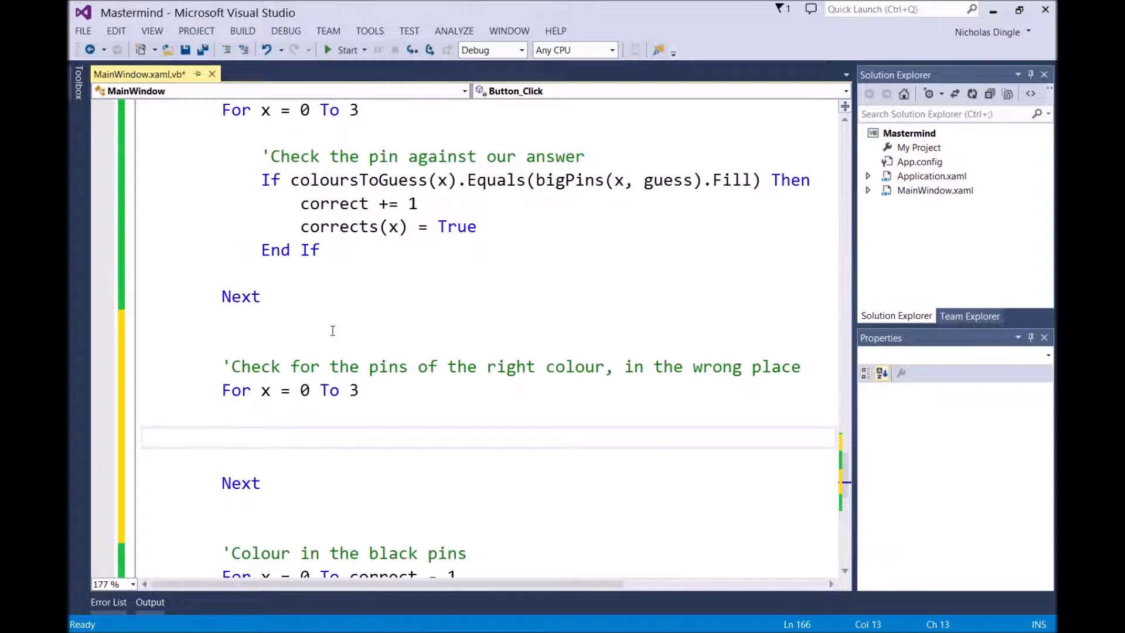
scroll(385, 359, "down", 1)
type("For ")
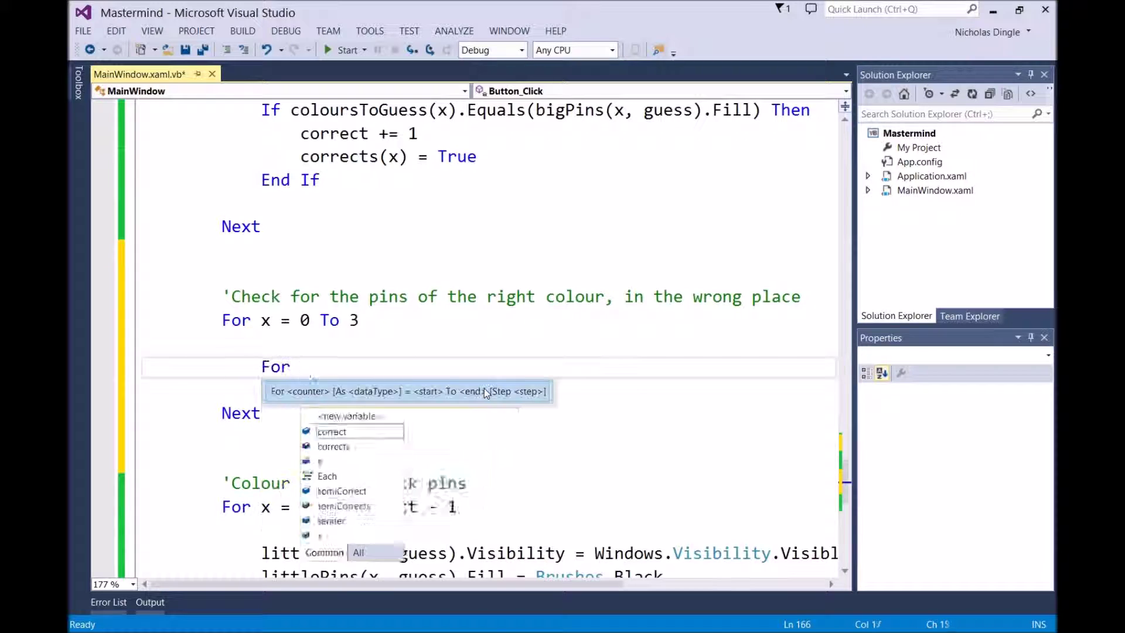
type("i = 0 to")
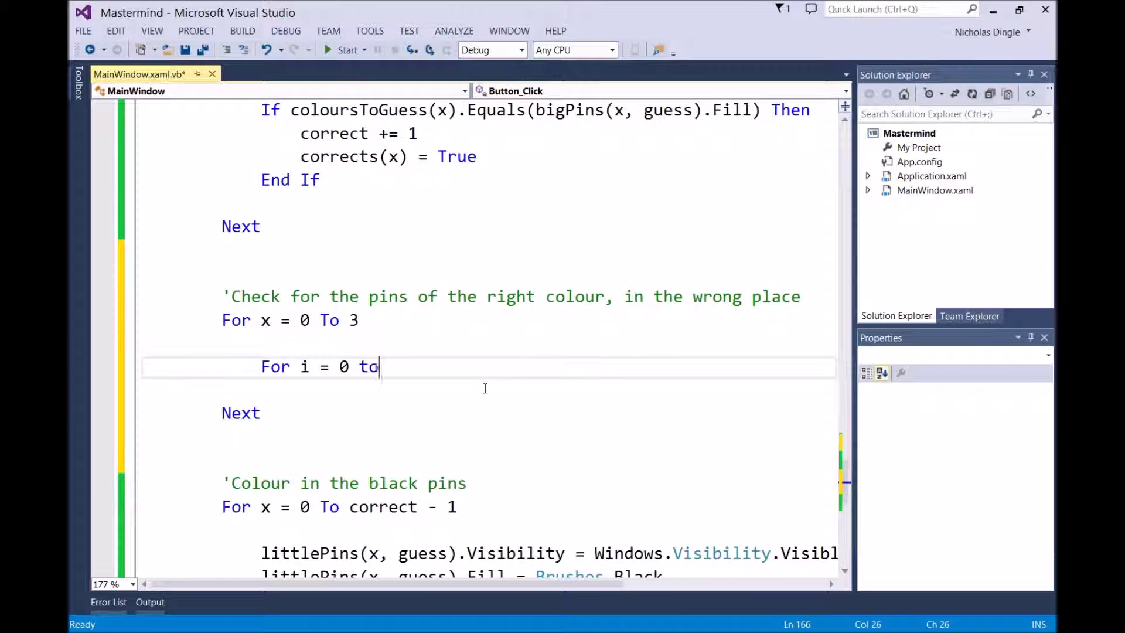
type(" 3")
key("Return")
key("Return")
key("Return")
key("Up")
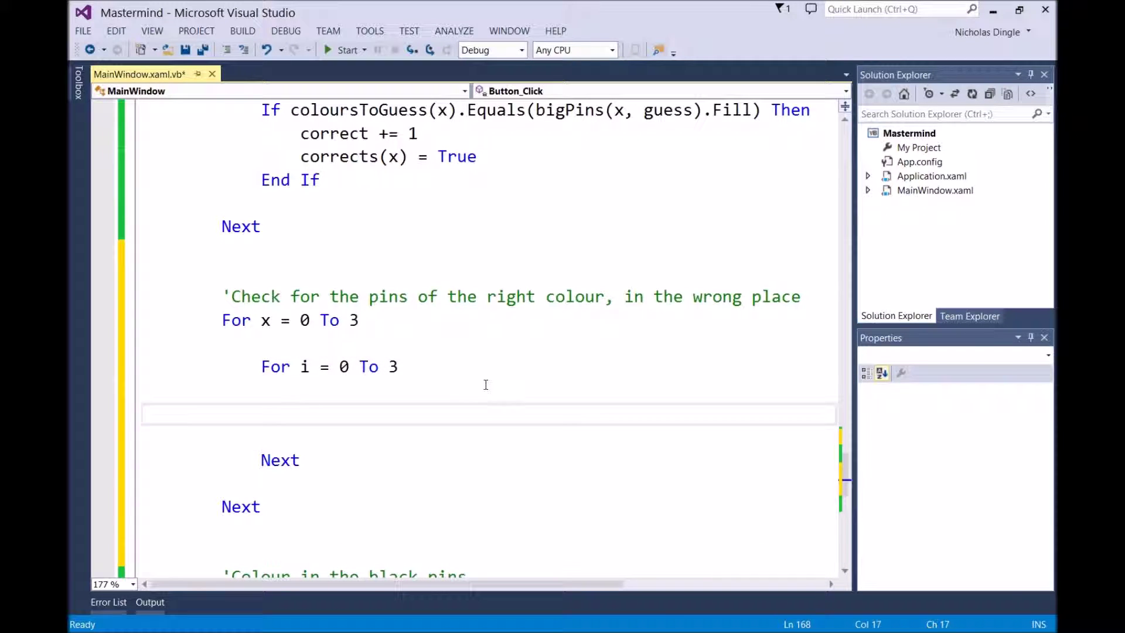
left_click_drag(222, 320, 437, 323)
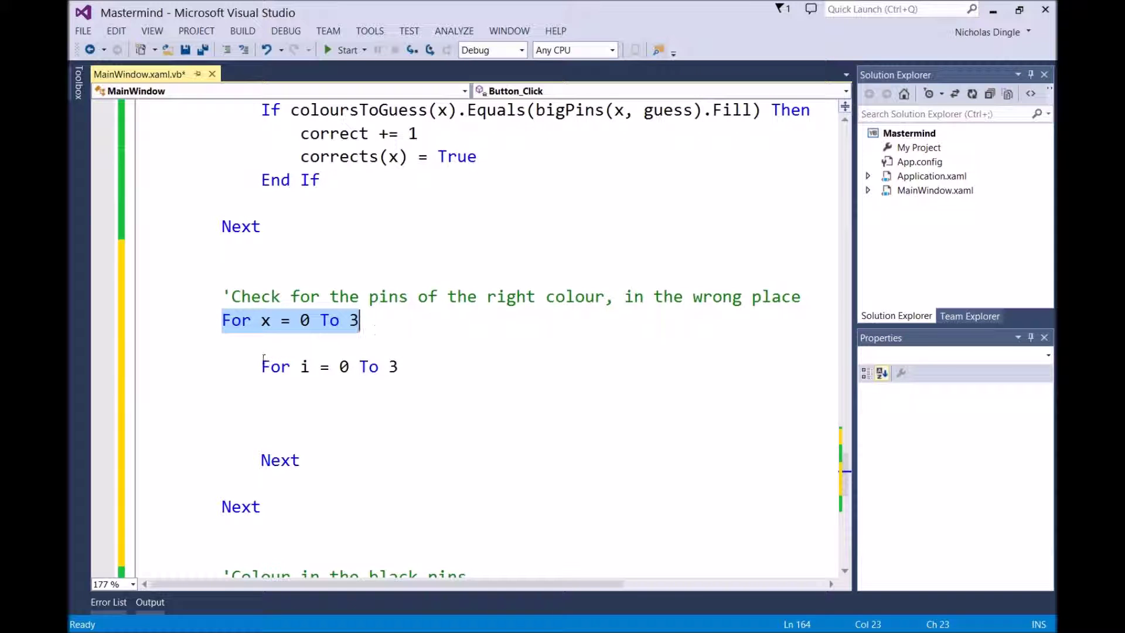
left_click_drag(262, 367, 516, 369)
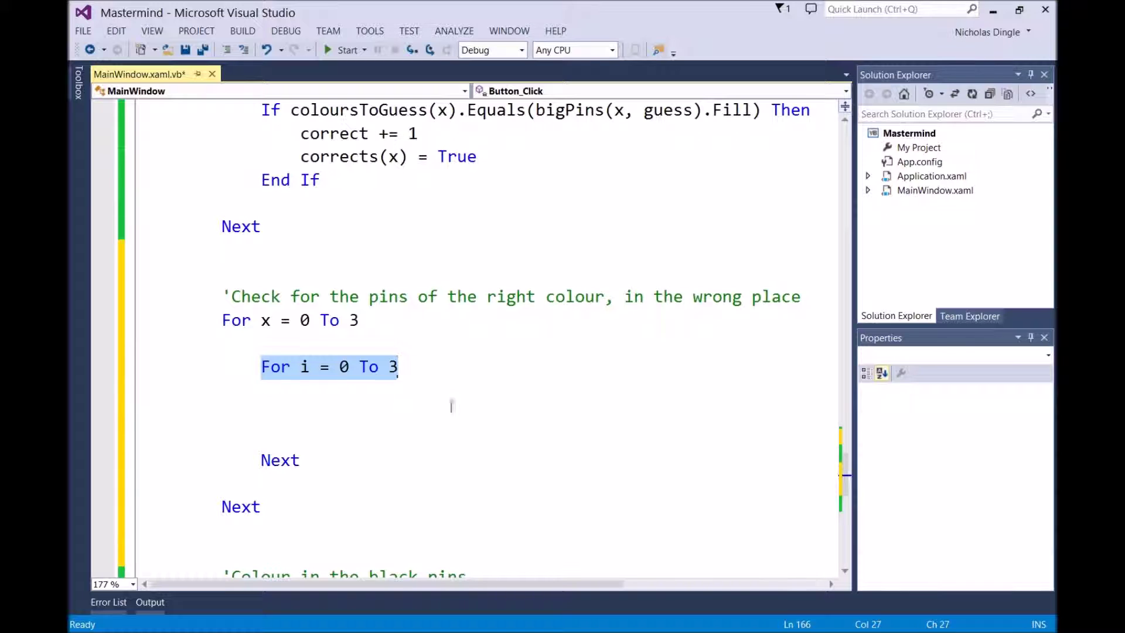
left_click(389, 413)
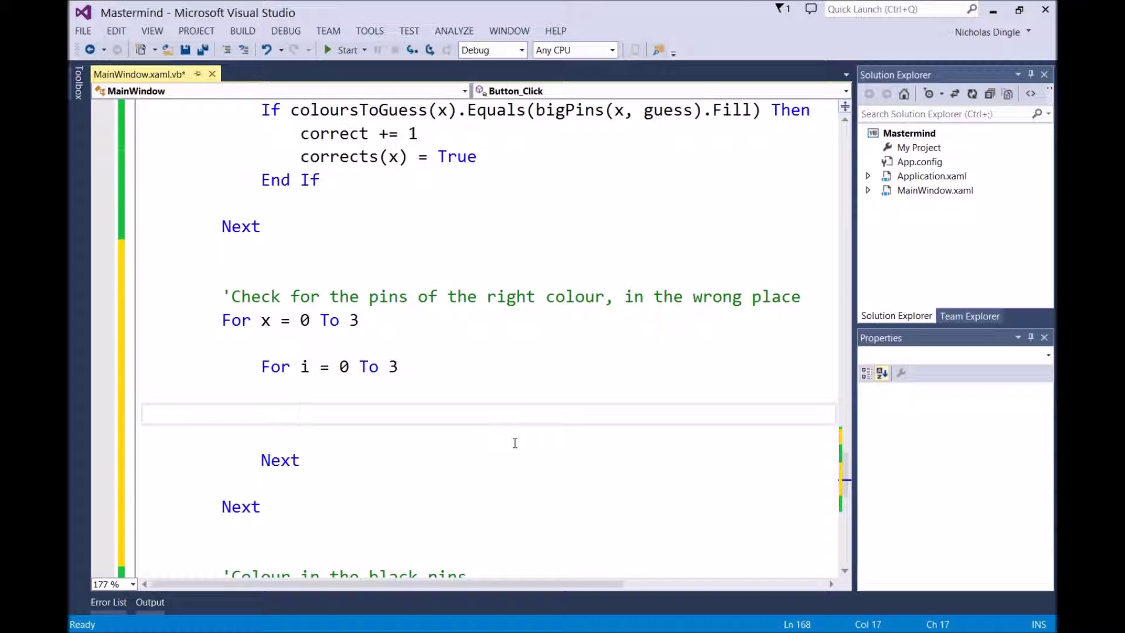
type("'Check")
type(" if it's")
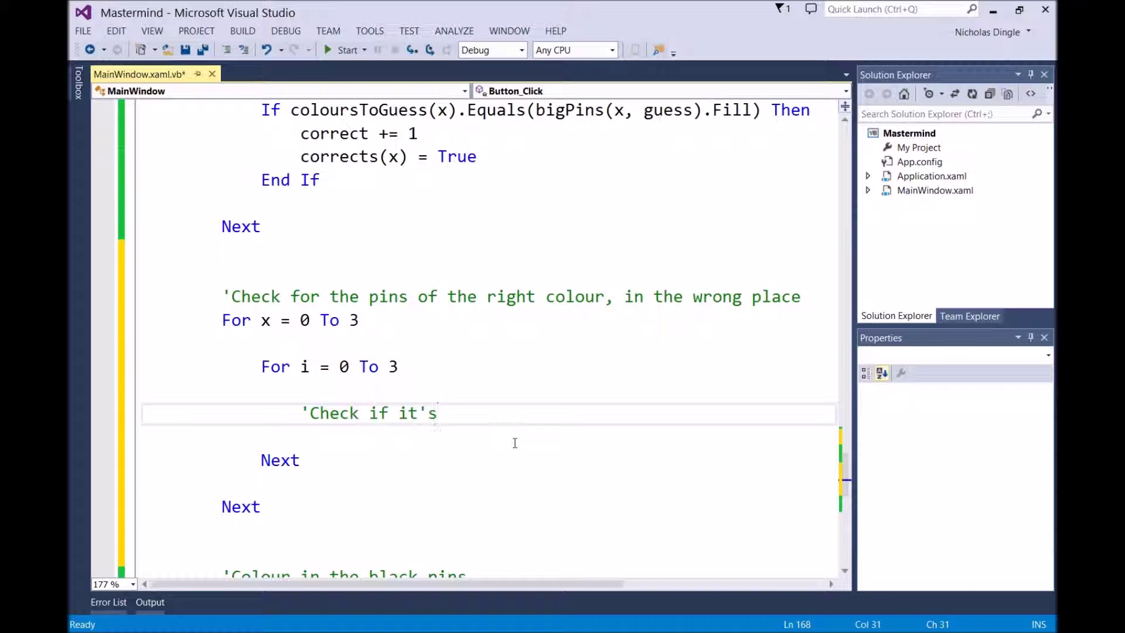
type(" used")
Add a 'Check if it's used' comment and an empty If corrects(i) = False And corrects(x) = False block
key("Return")
type("If")
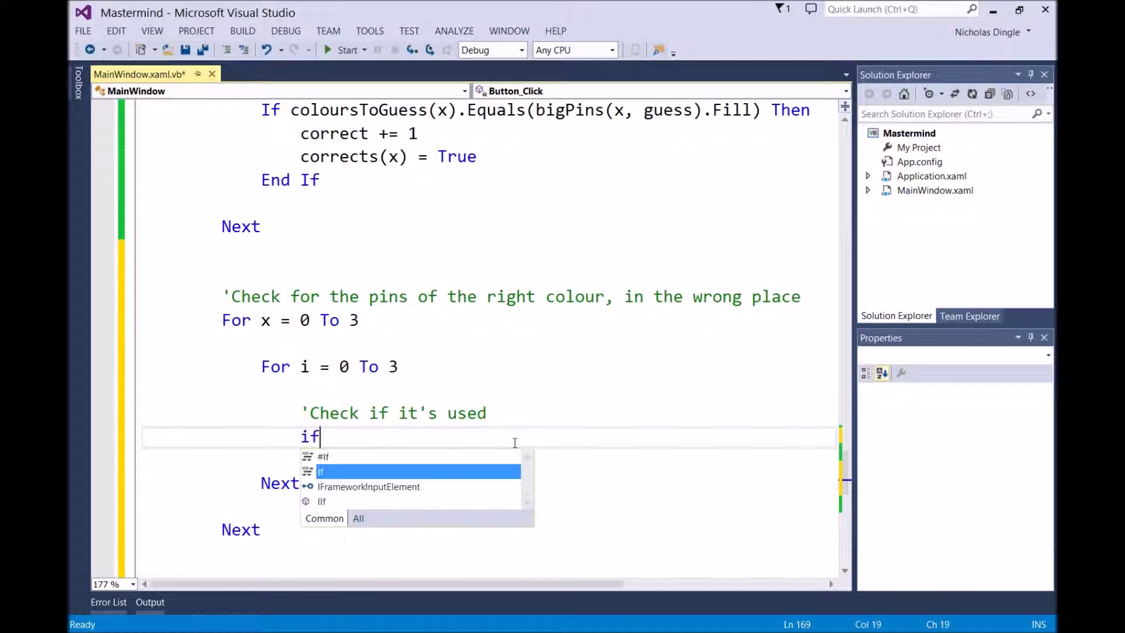
type(" corrects(i)")
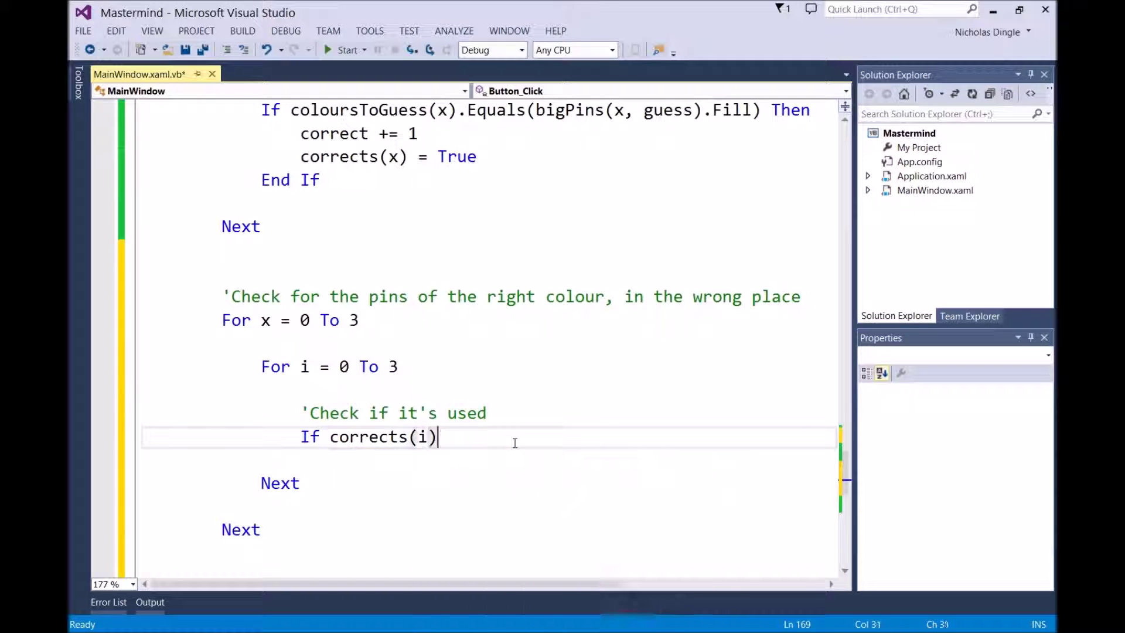
type(" = false ")
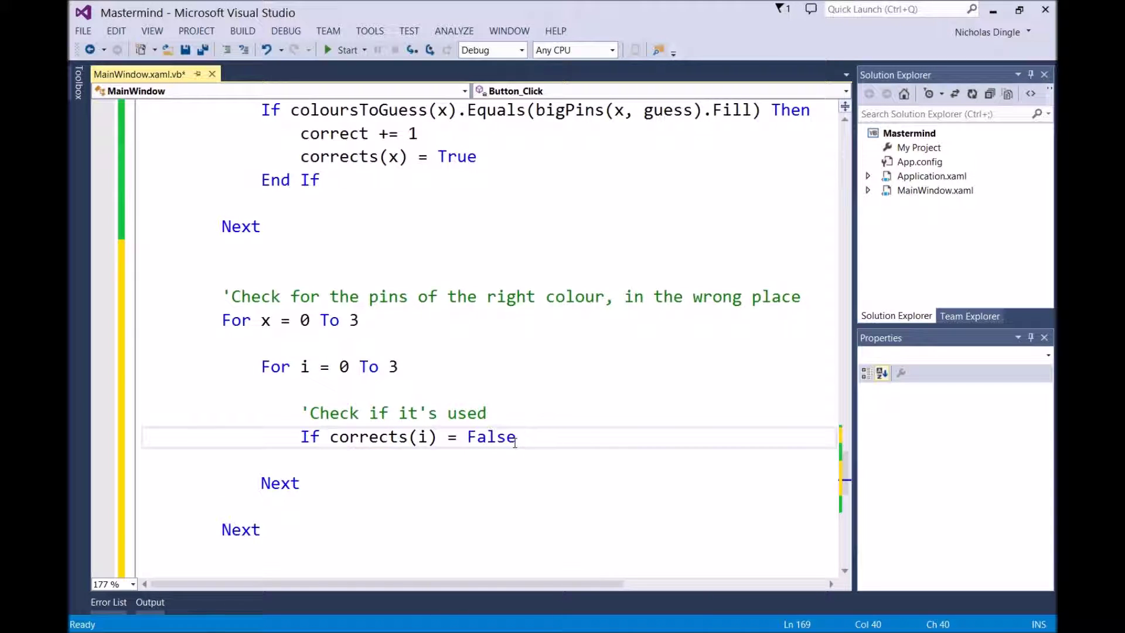
type(" and ")
type("c")
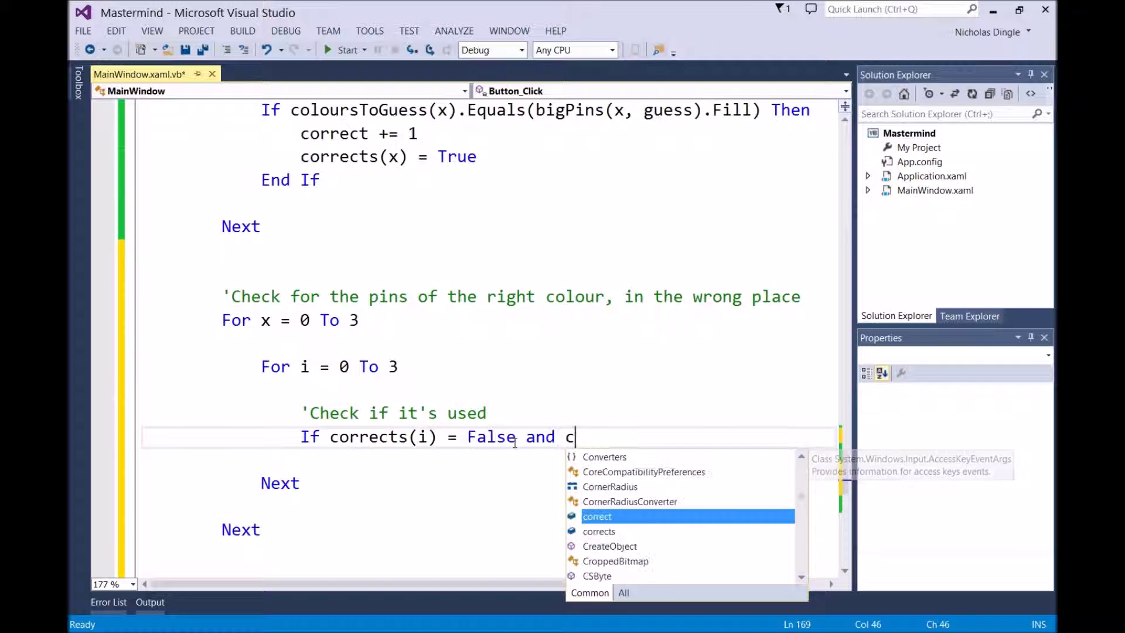
type("orrects(x)")
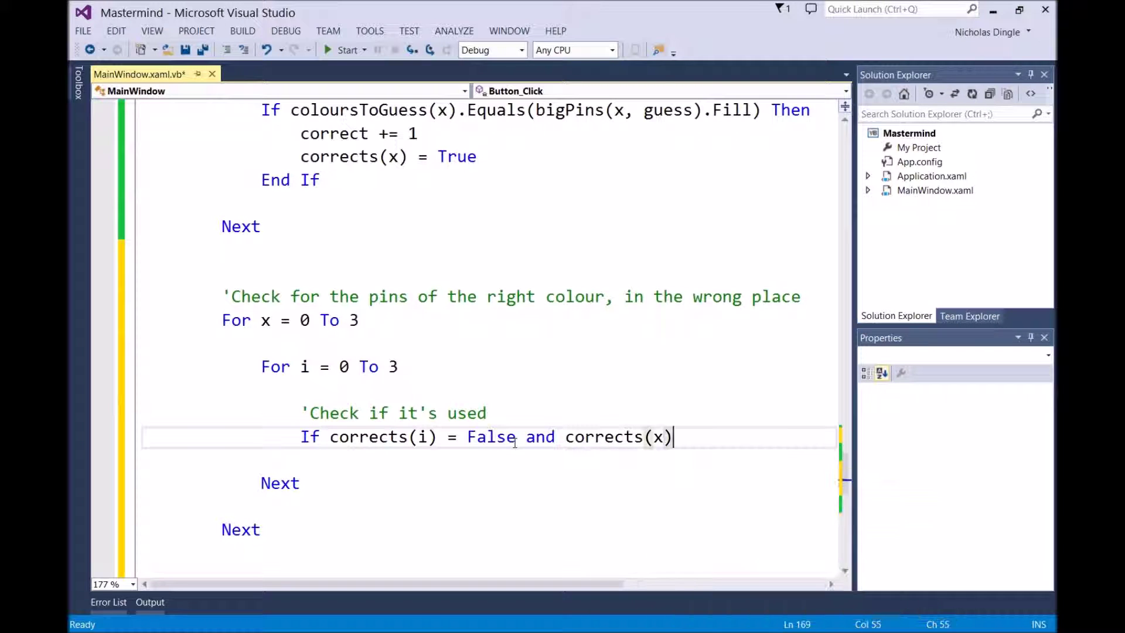
type(" = False Then")
key("Return")
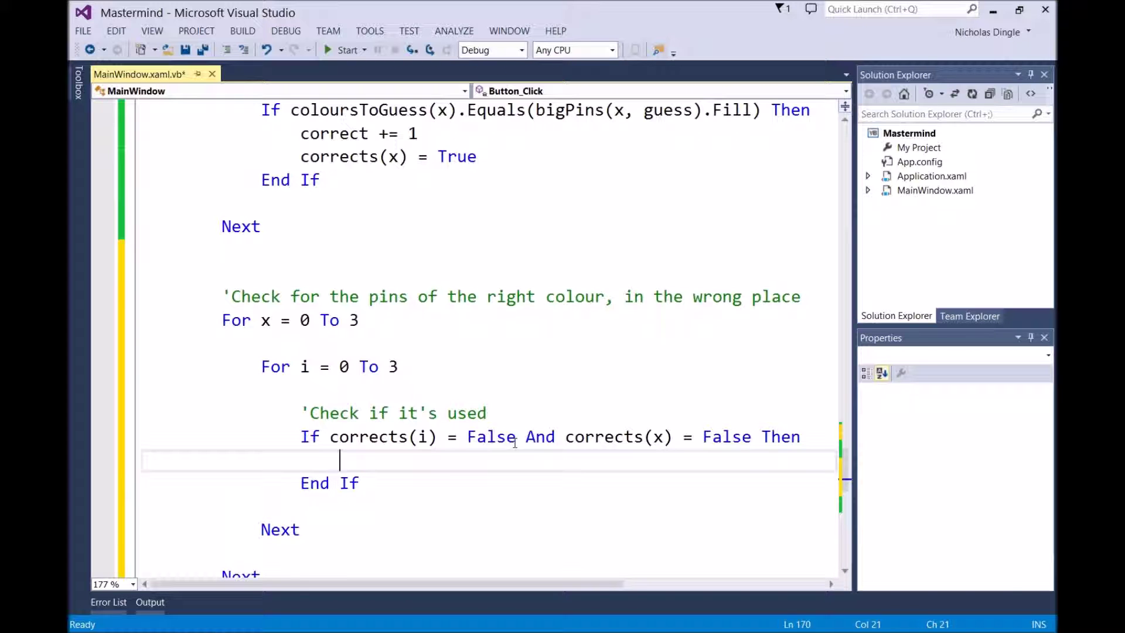
key("Return")
key("Return")
key("Up")
scroll(673, 463, "down", 1)
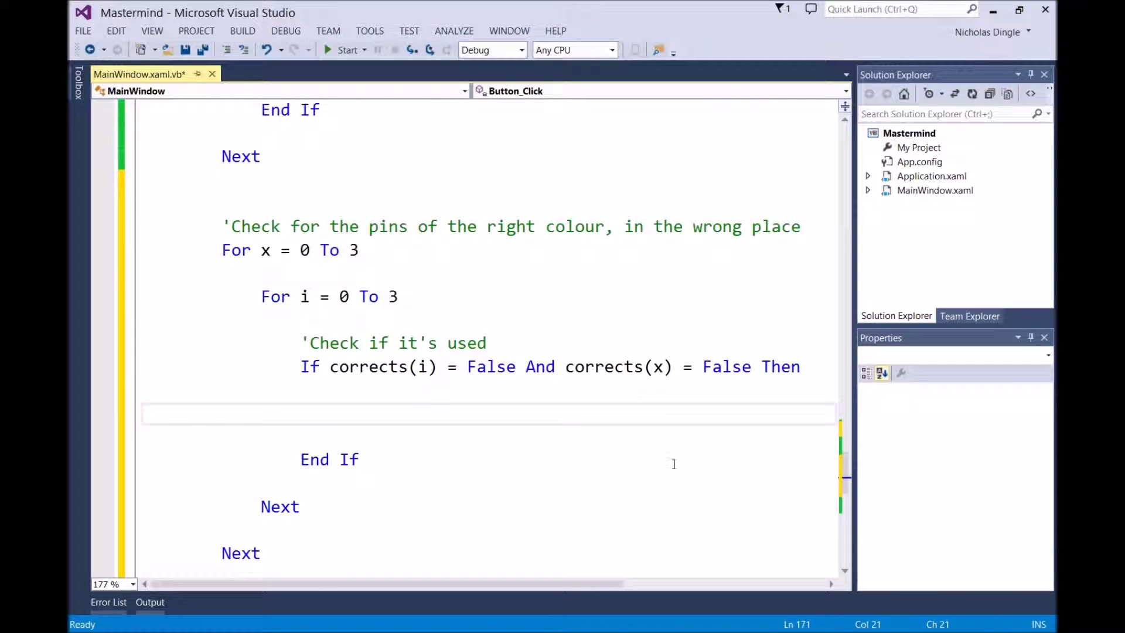
scroll(703, 466, "down", 1)
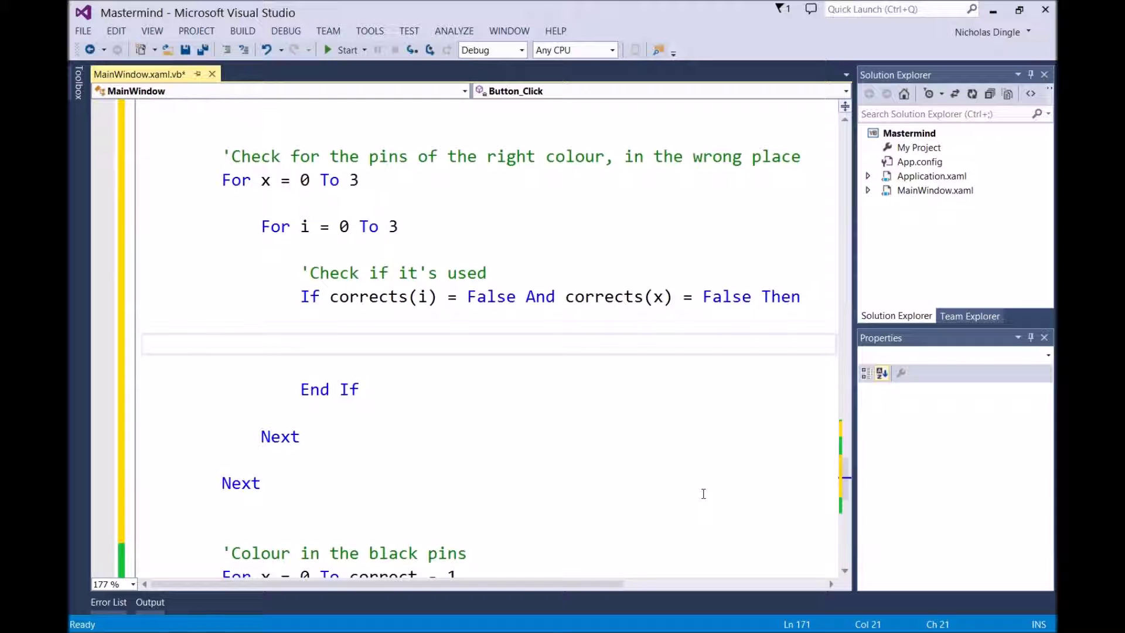
Add a comment and the condition If coloursToGuess(x).Equals(bigPins(i, guess).Fill) Then
left_click_drag(300, 296, 391, 390)
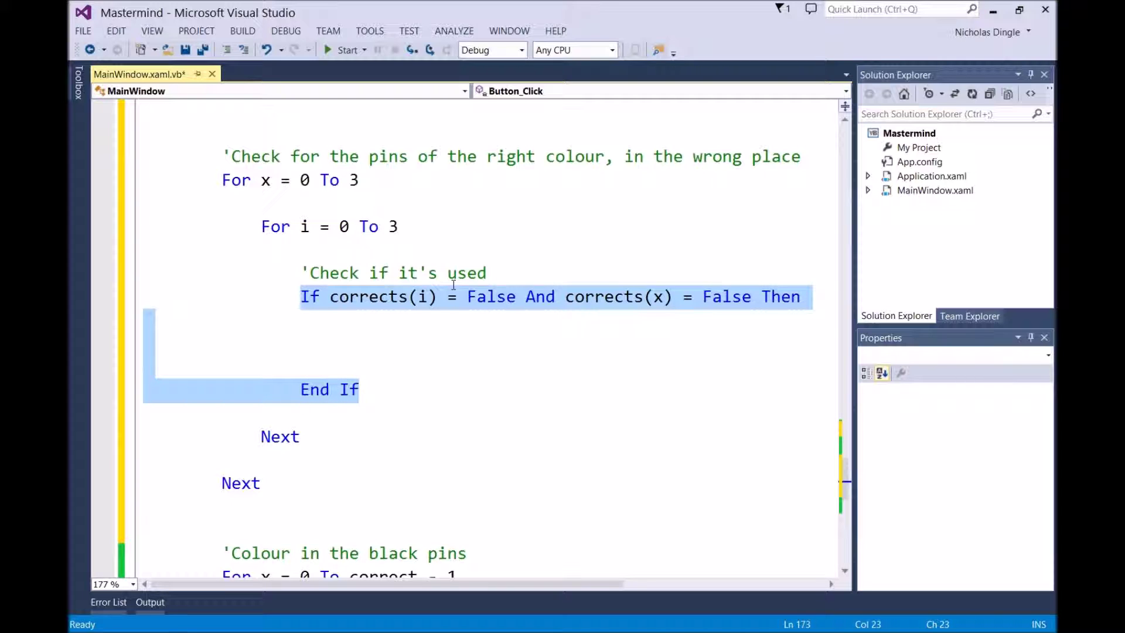
left_click(422, 344)
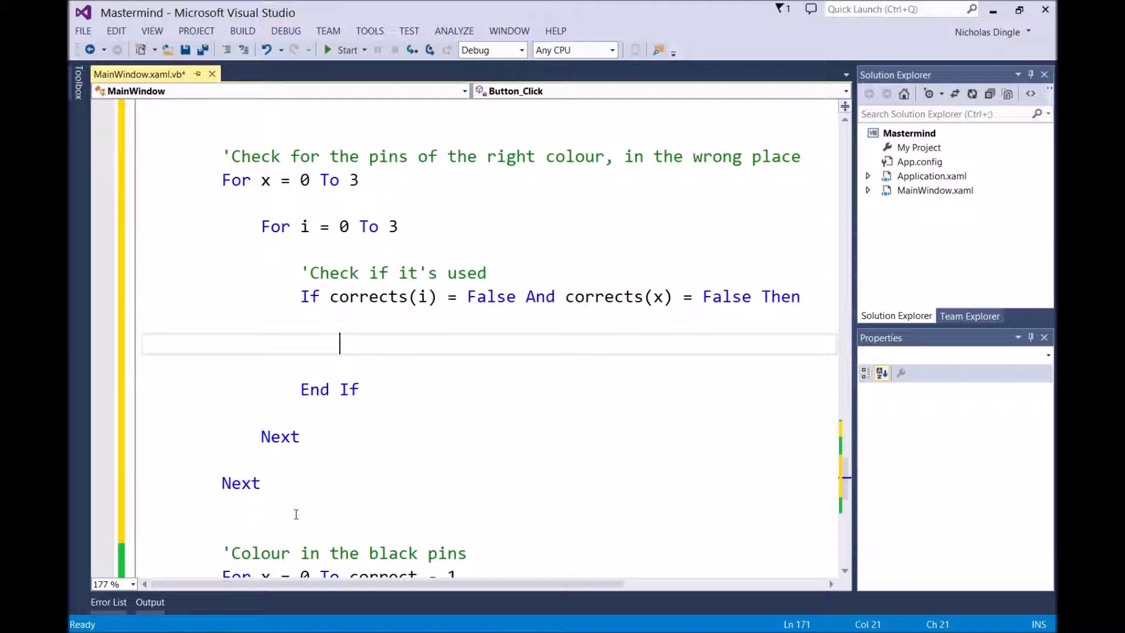
scroll(351, 469, "up", 4)
scroll(483, 327, "up", 3)
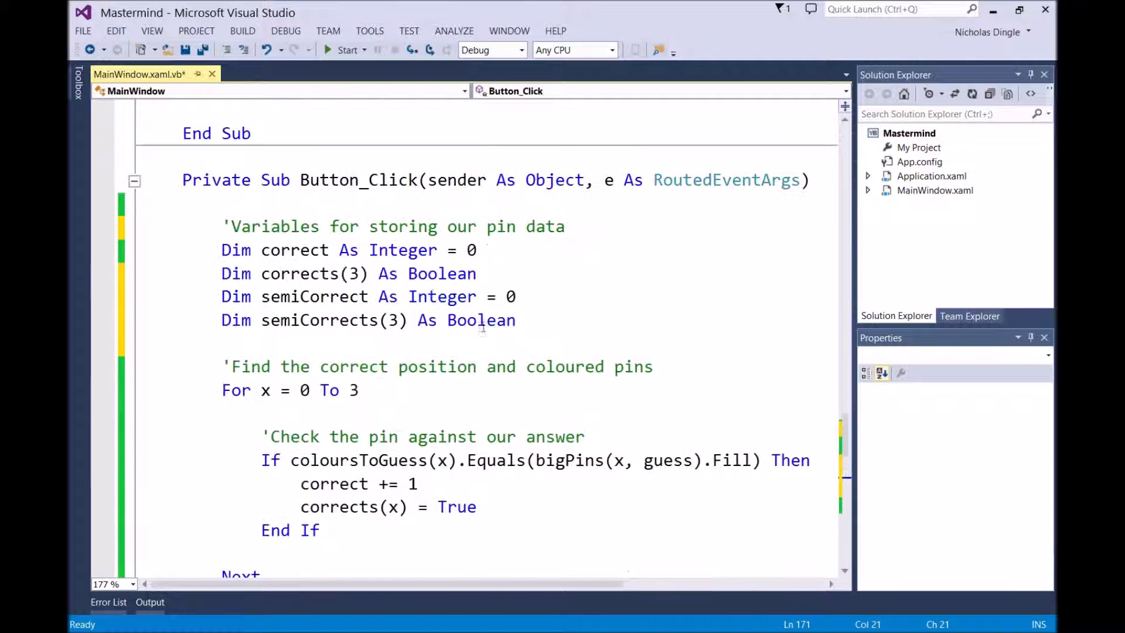
left_click_drag(519, 325, 145, 325)
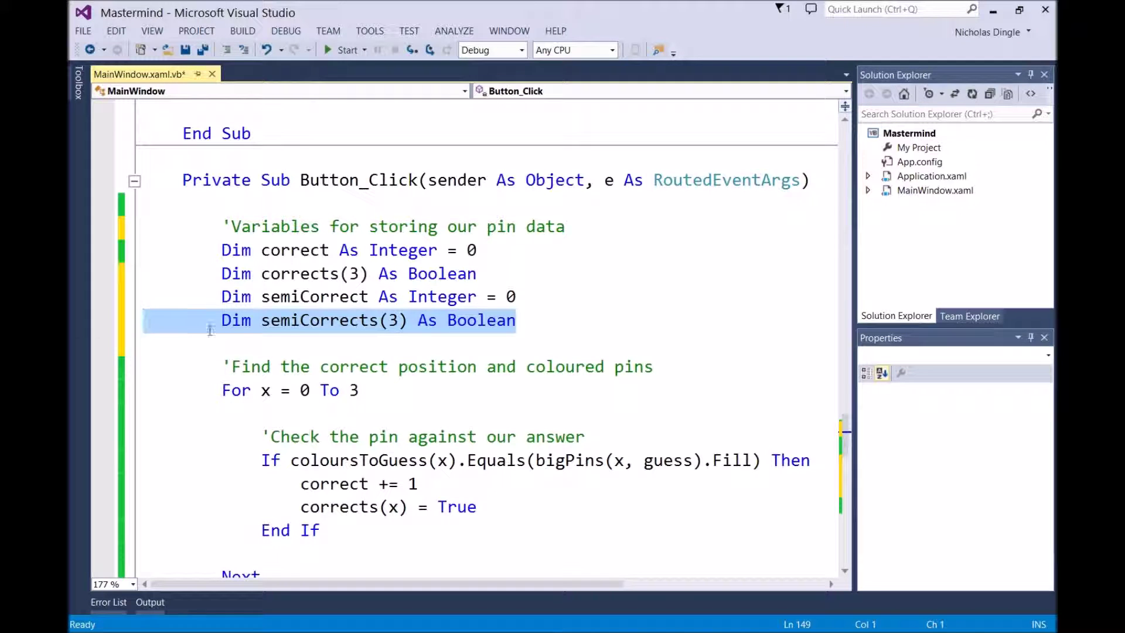
scroll(264, 343, "down", 7)
left_click(419, 347)
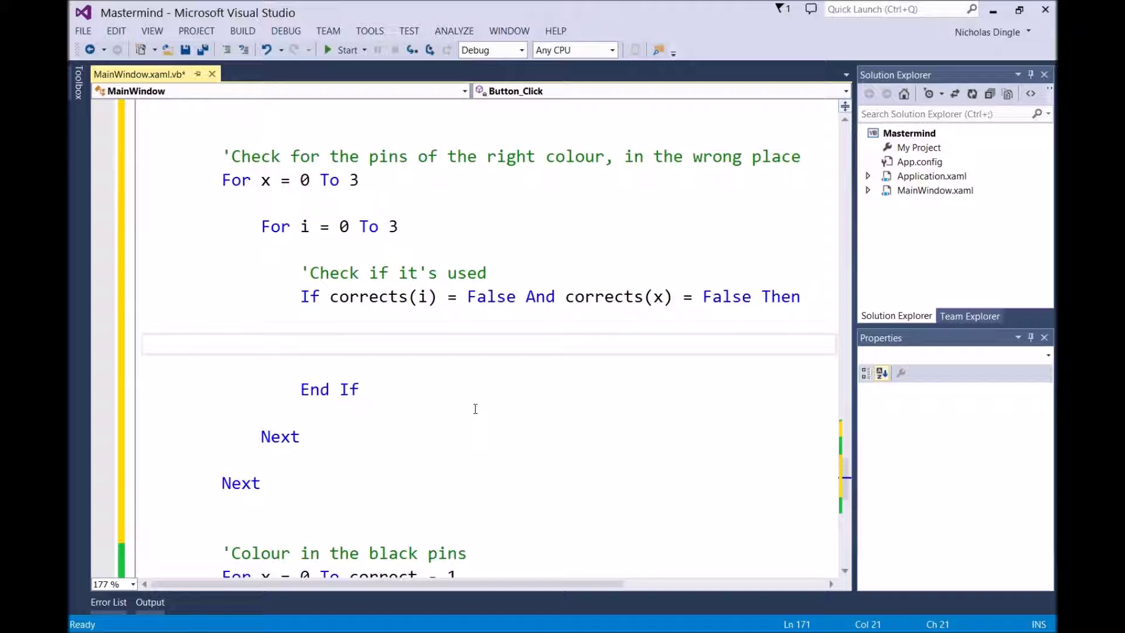
type("'Check if")
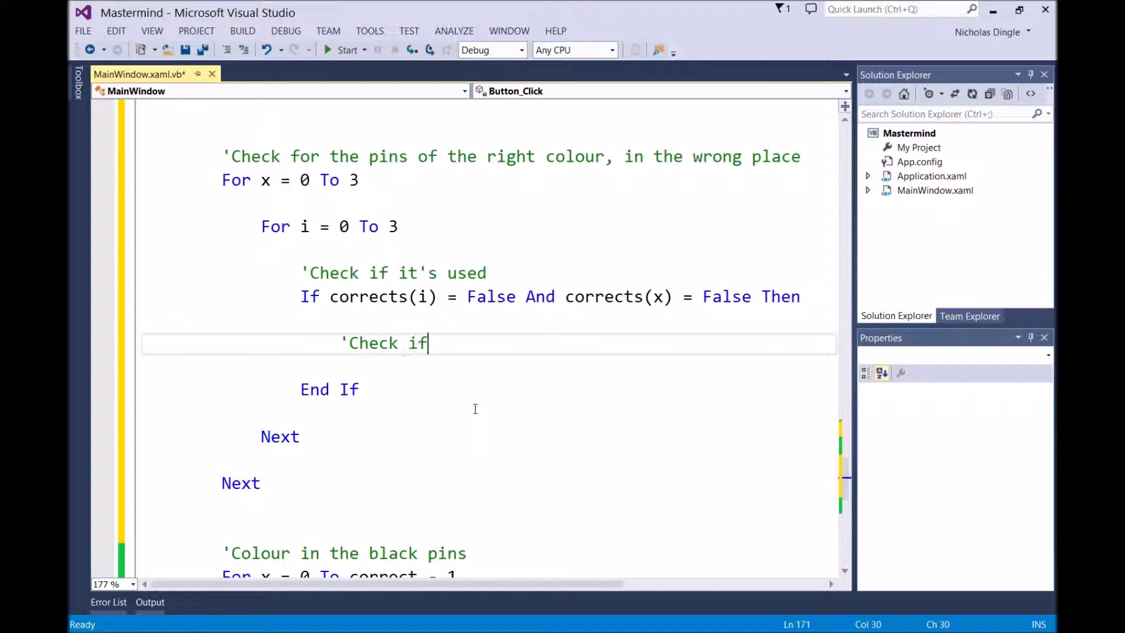
type(" we hae t")
key("BackSpace")
key("BackSpace")
key("BackSpace")
type("ve ")
type("the right colour")
key("Return")
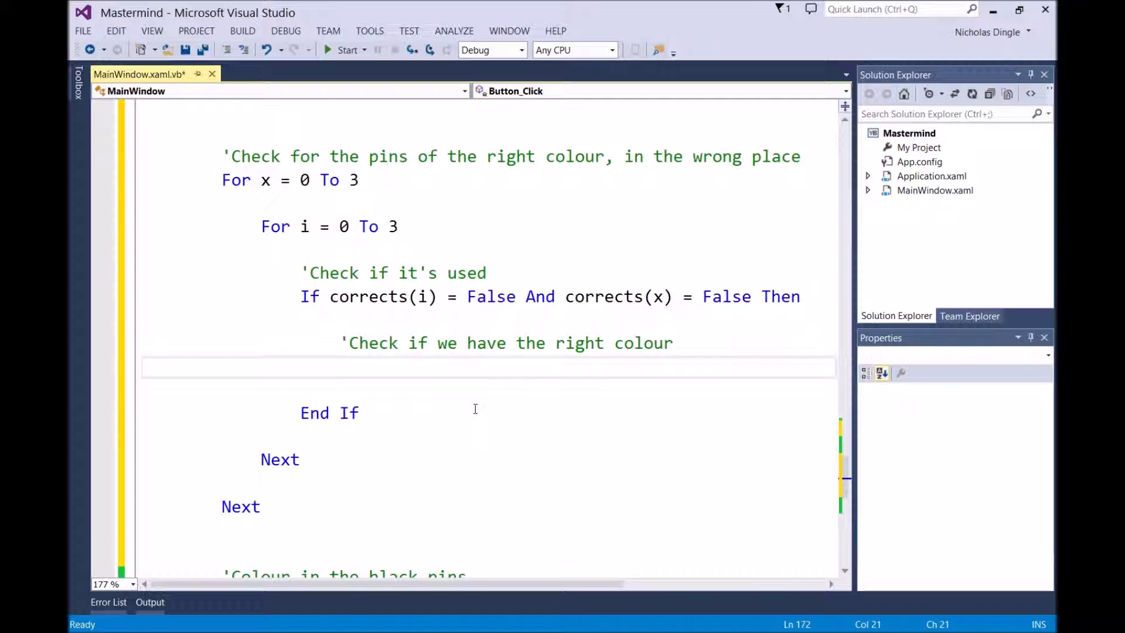
type("if col")
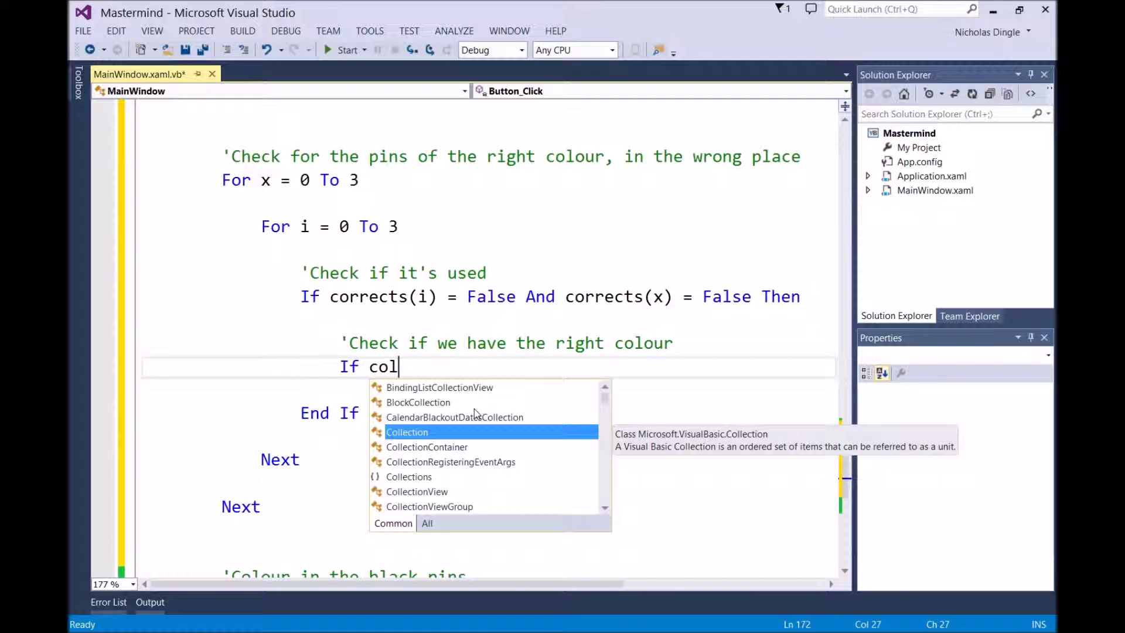
type("our")
key("Tab")
type("(x)")
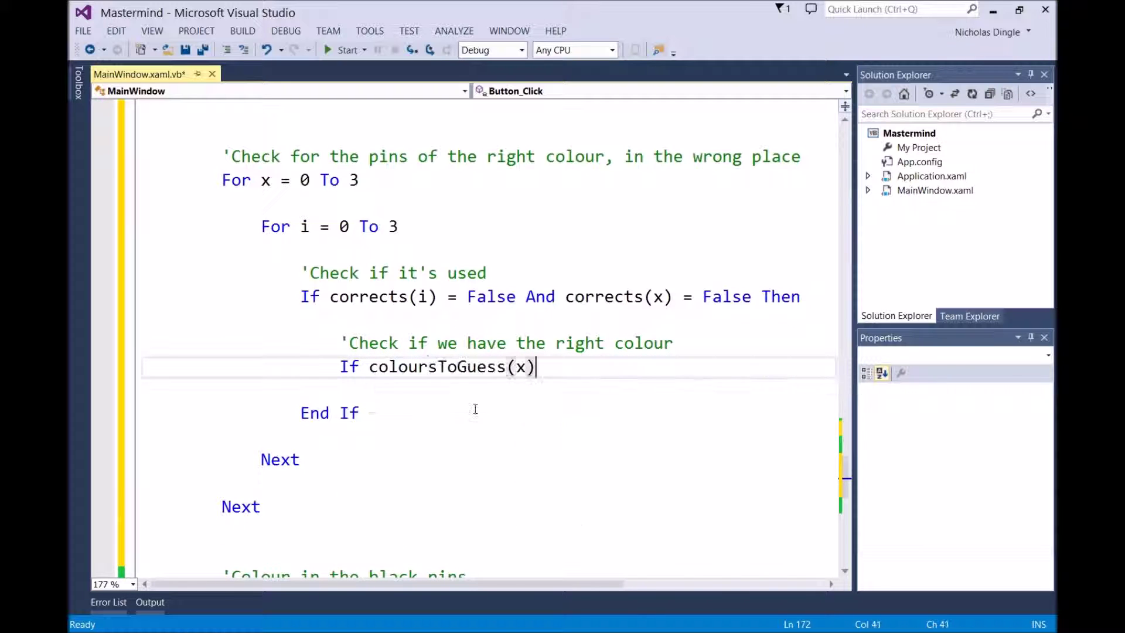
type(".eq")
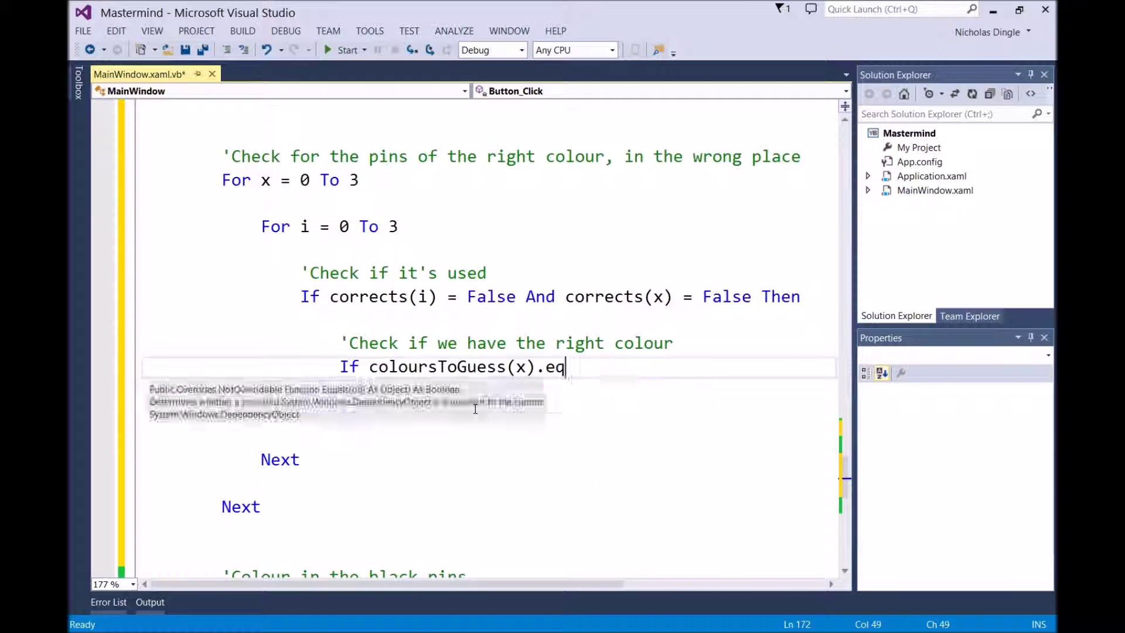
type("(bigpins(")
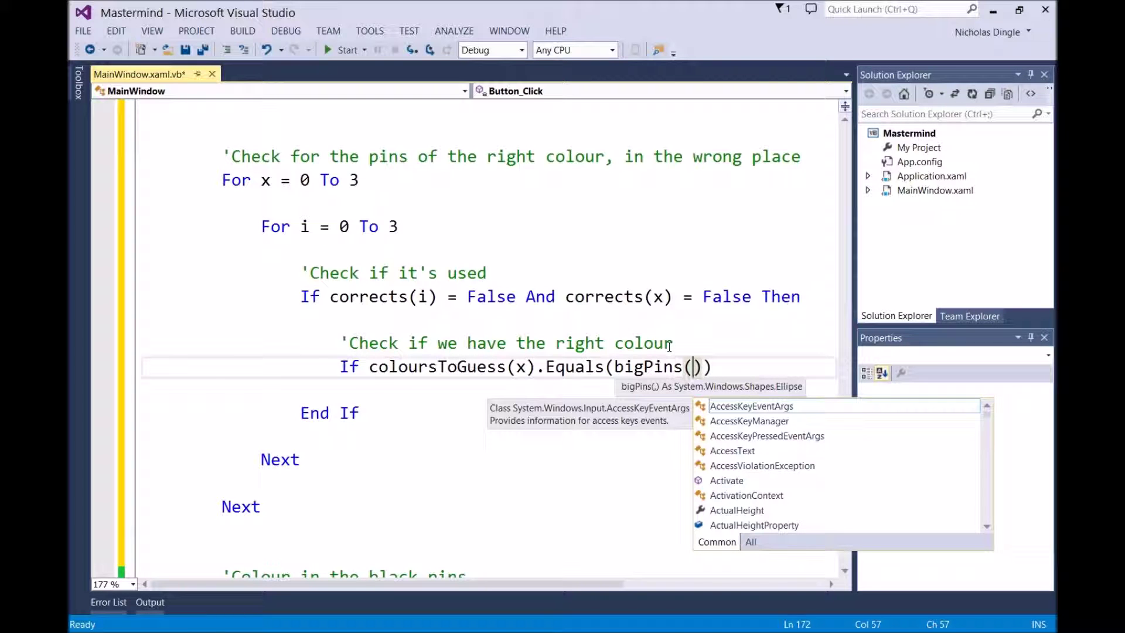
type("i,guess")
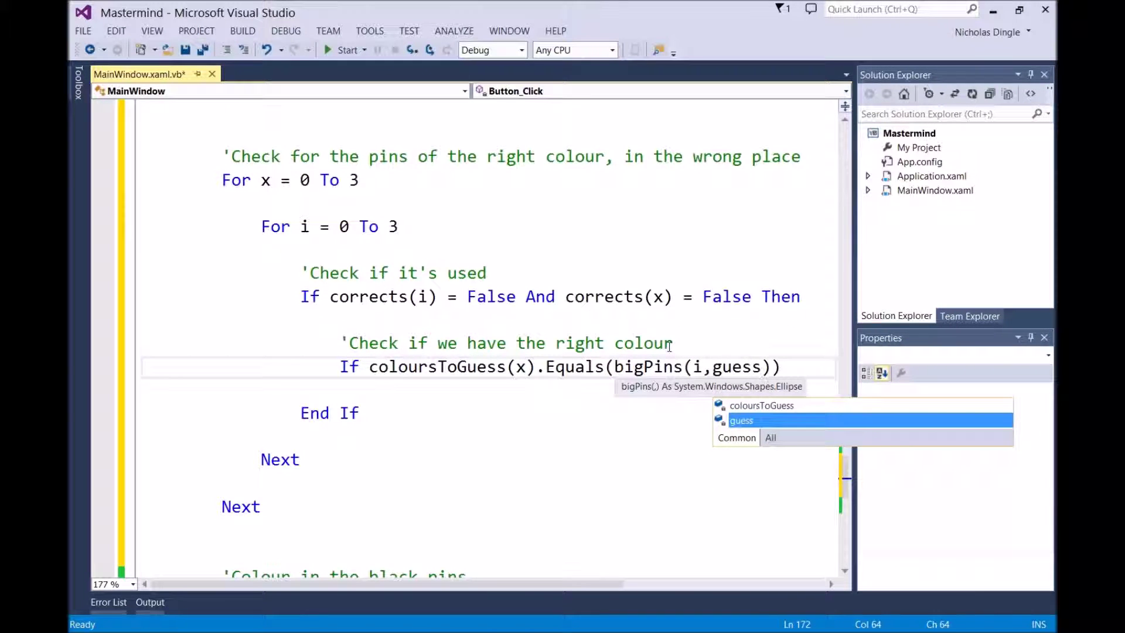
type(").fill)")
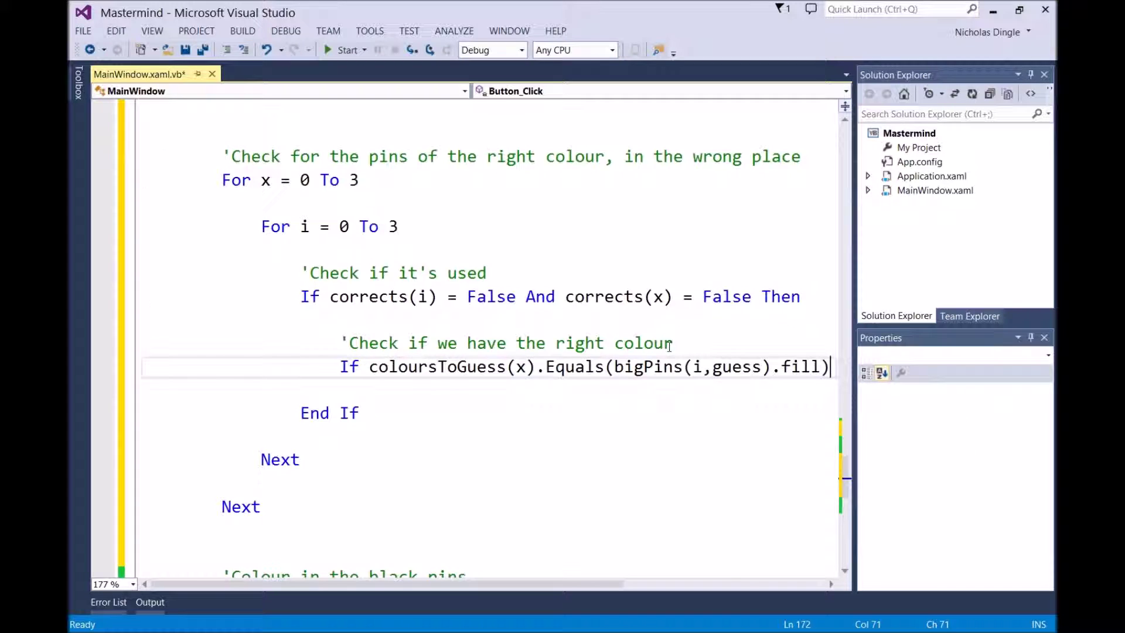
type(" then")
key("Return")
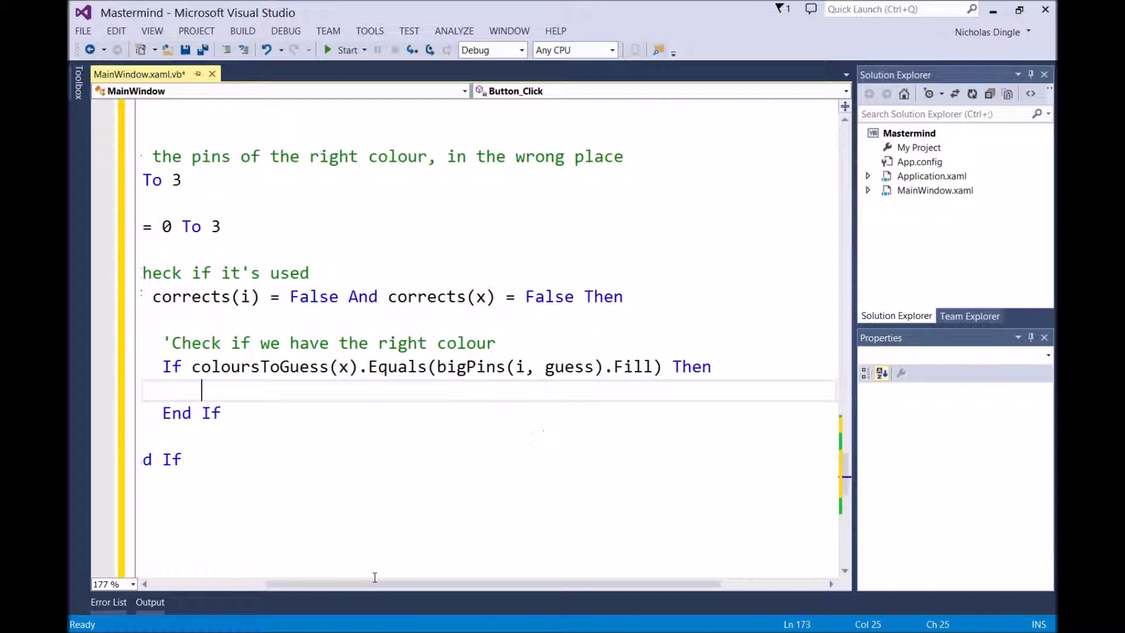
Auto-hide Solution Explorer and Properties, then write semiCorrect += 1 and corrects(i) = True
left_click_drag(379, 583, 263, 584)
left_click(1031, 75)
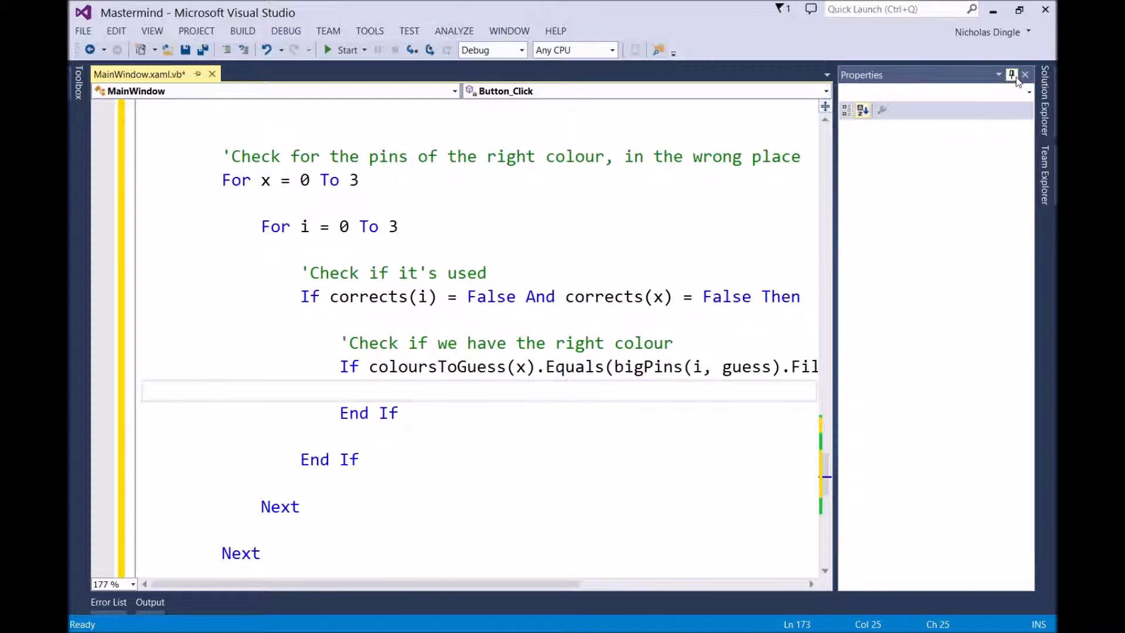
left_click(1011, 74)
left_click(693, 367)
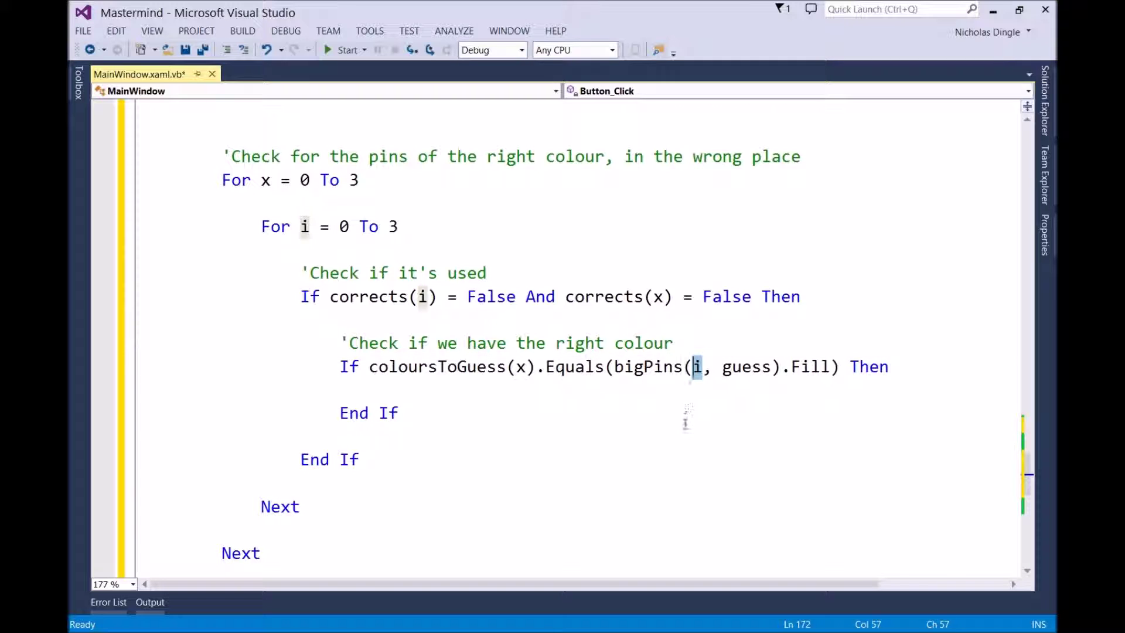
left_click(427, 384)
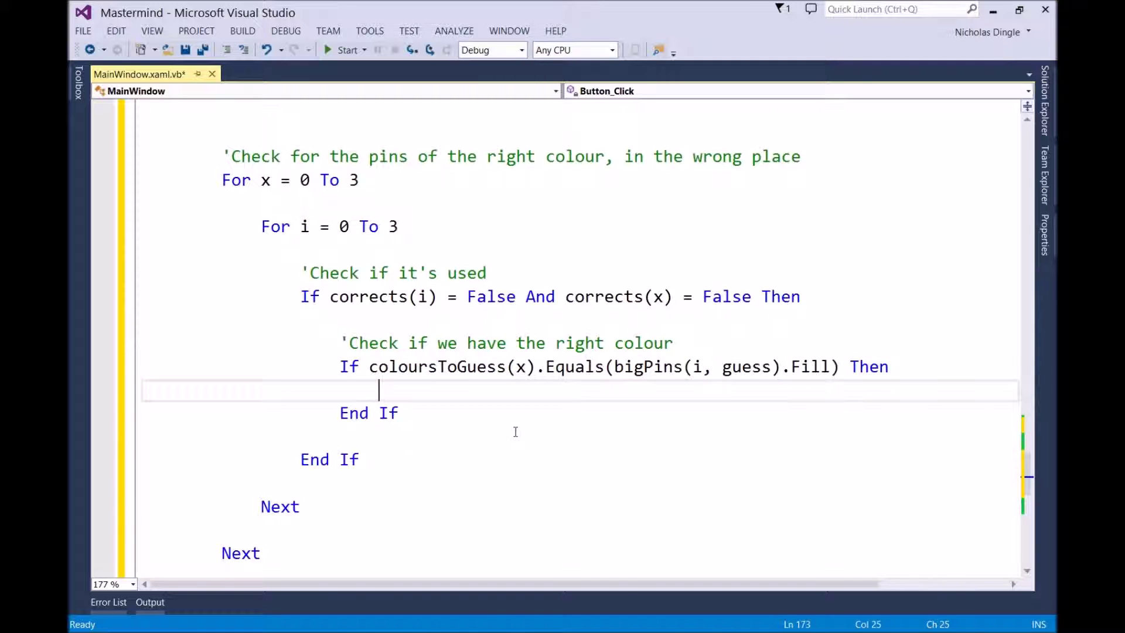
key("Return")
key("Return")
key("Up")
type("semi")
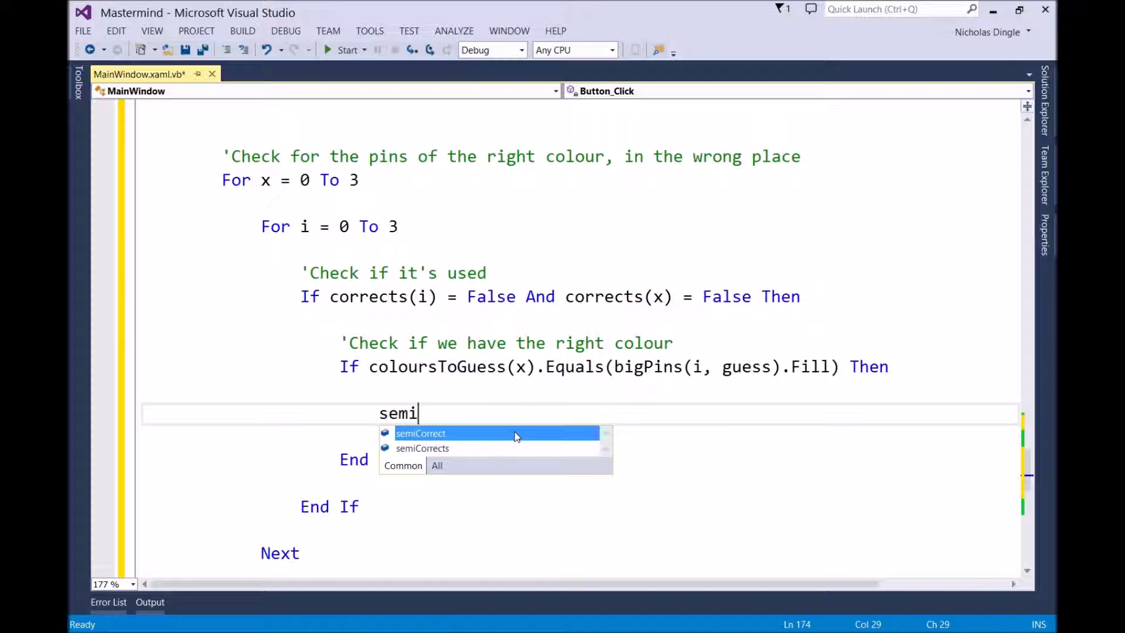
type("co +=")
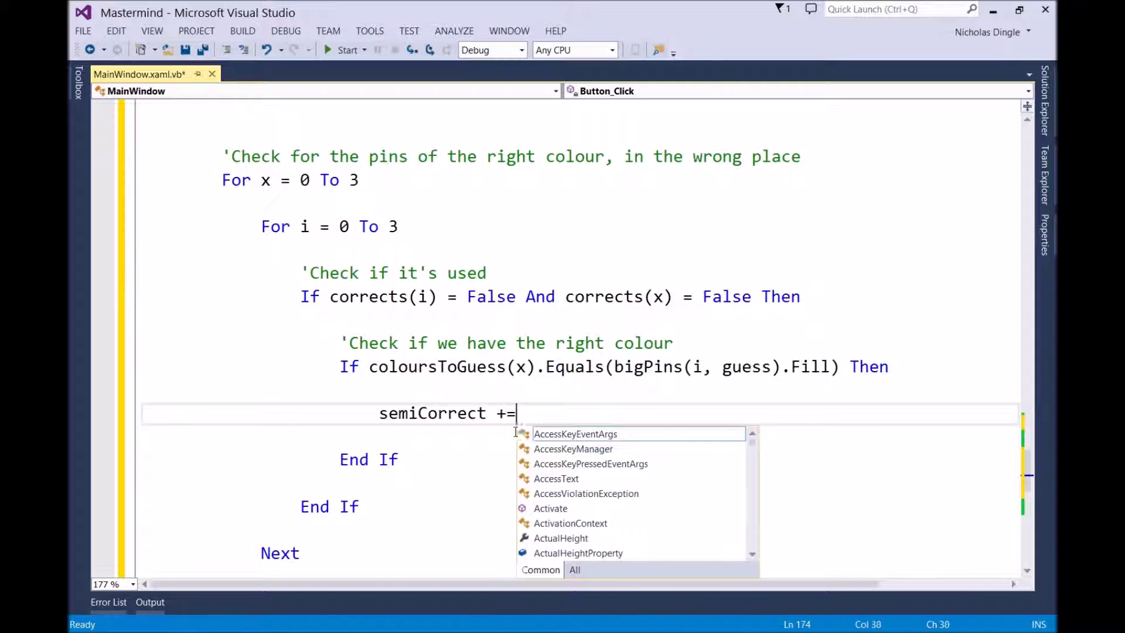
type(" 1")
key("Return")
type("corr")
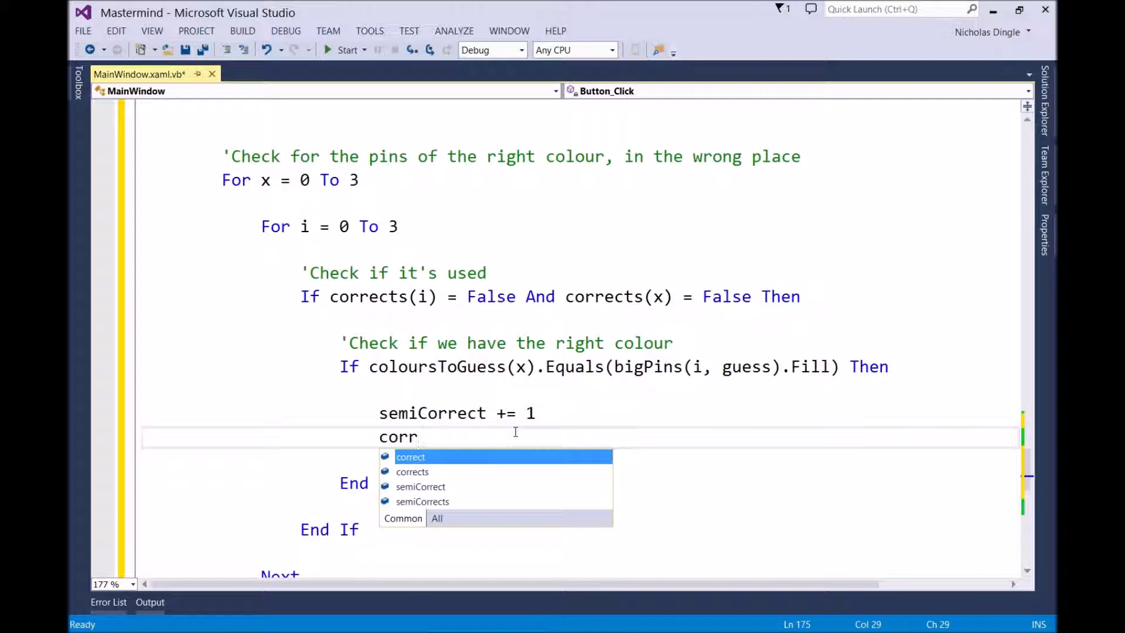
key("Down")
type("(i) = ")
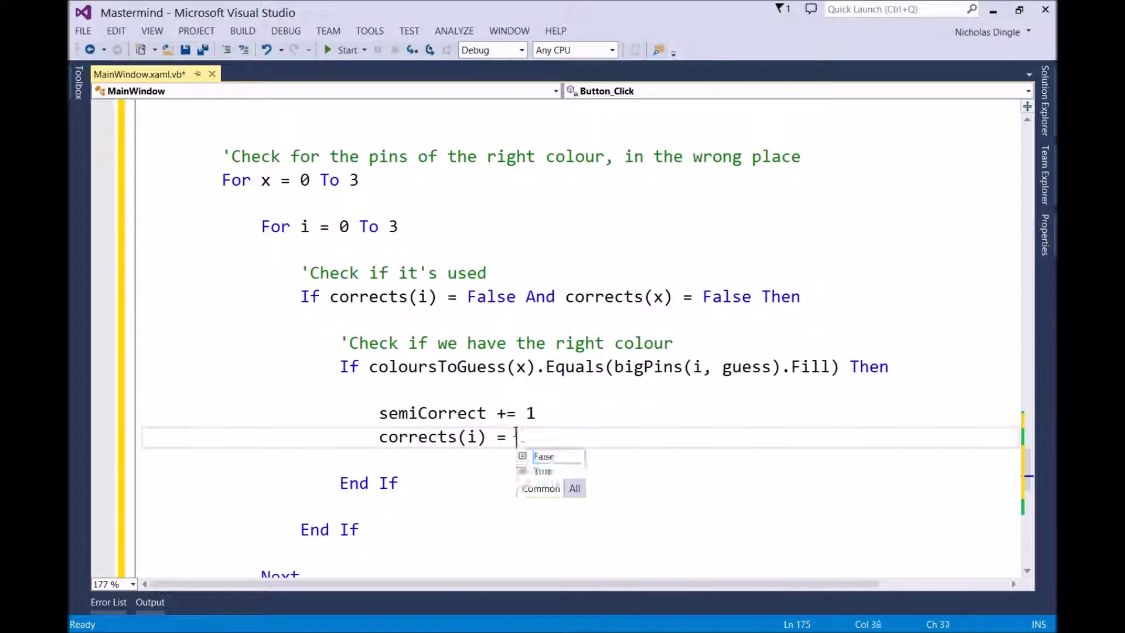
type("true")
left_click(578, 487)
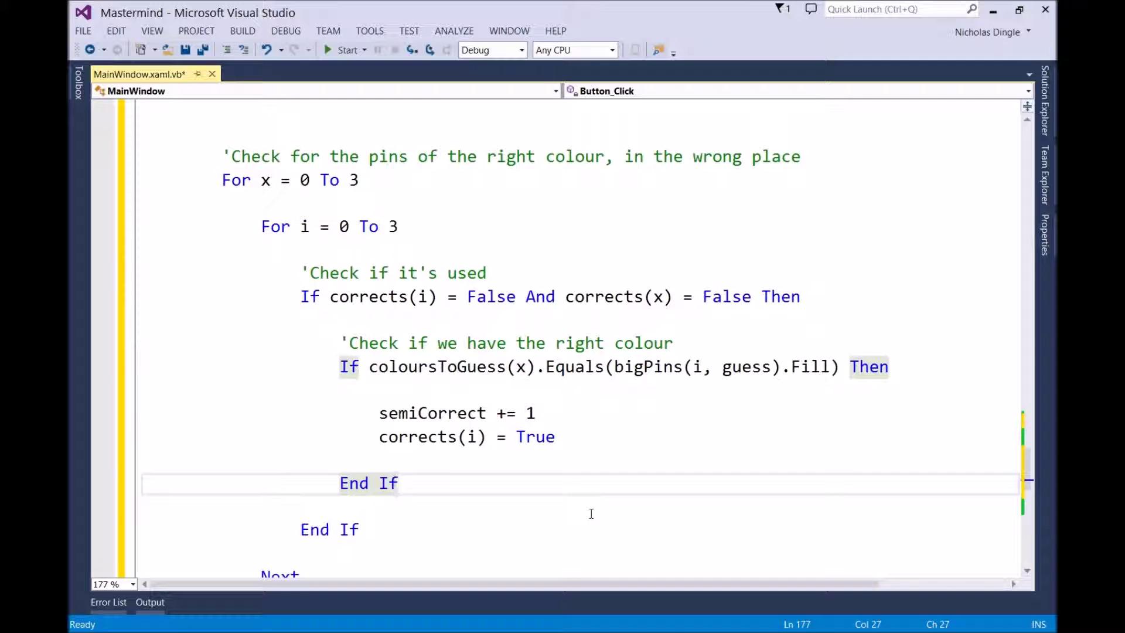
scroll(583, 367, "down", 5)
scroll(583, 367, "down", 3)
Below the first Next, add an empty loop For x = correct To correct + semiCorrect - 1
left_click(292, 283)
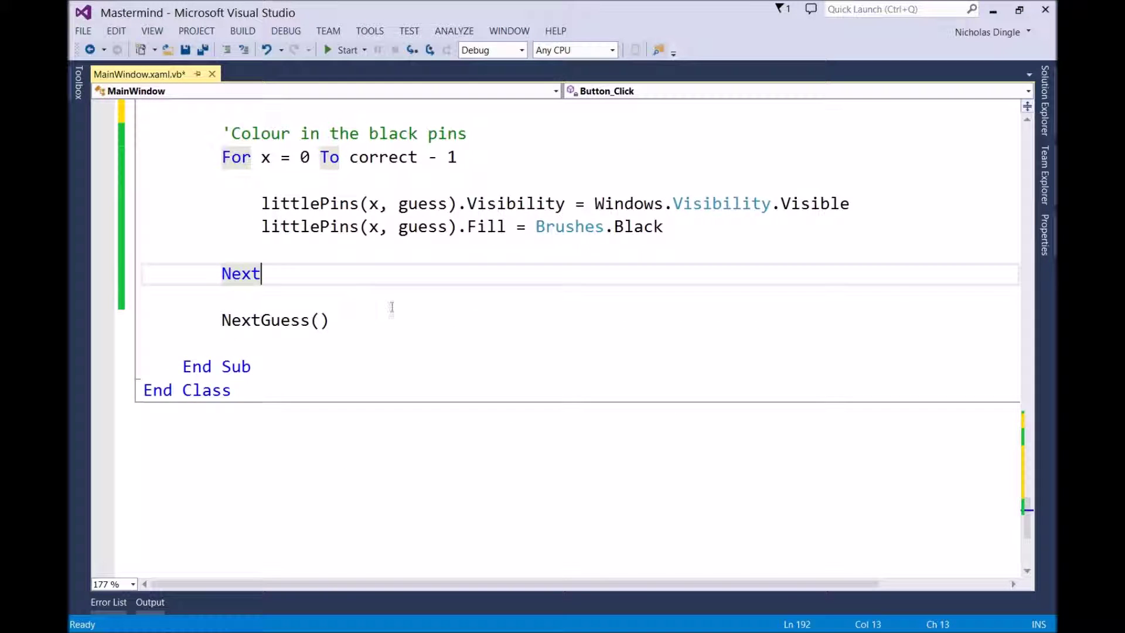
key("Return")
type("for")
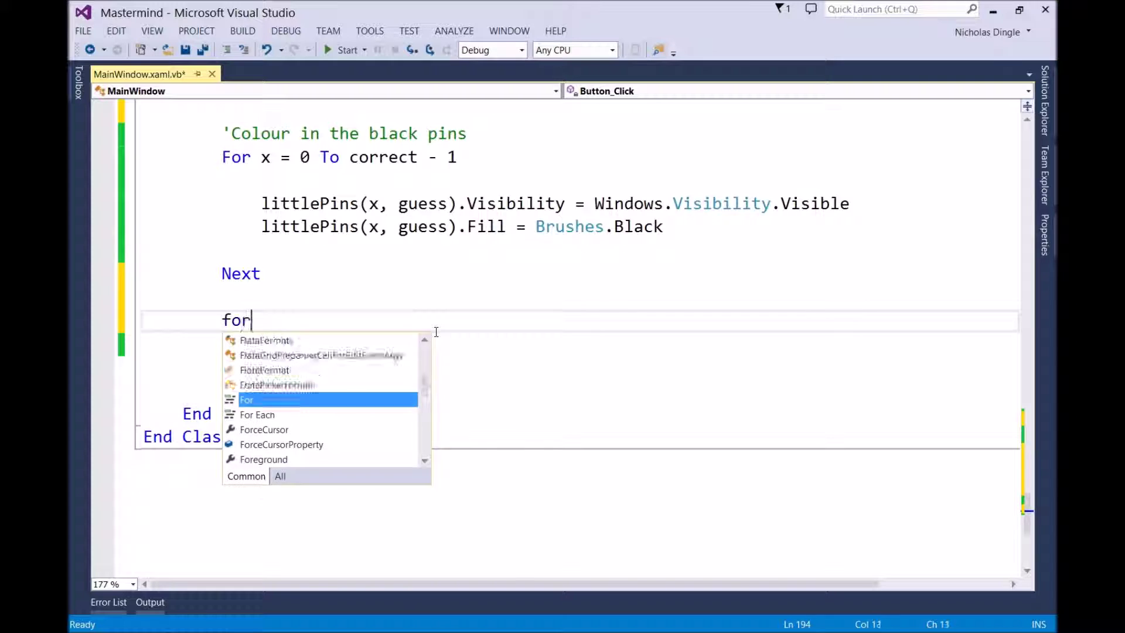
type(" x = ")
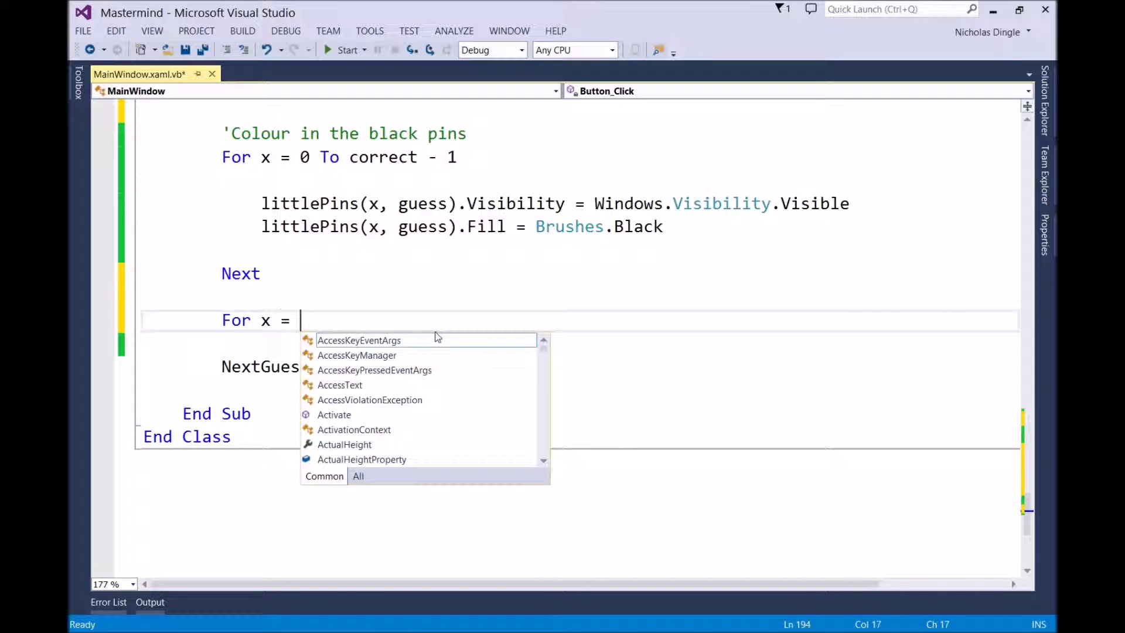
type("correct t")
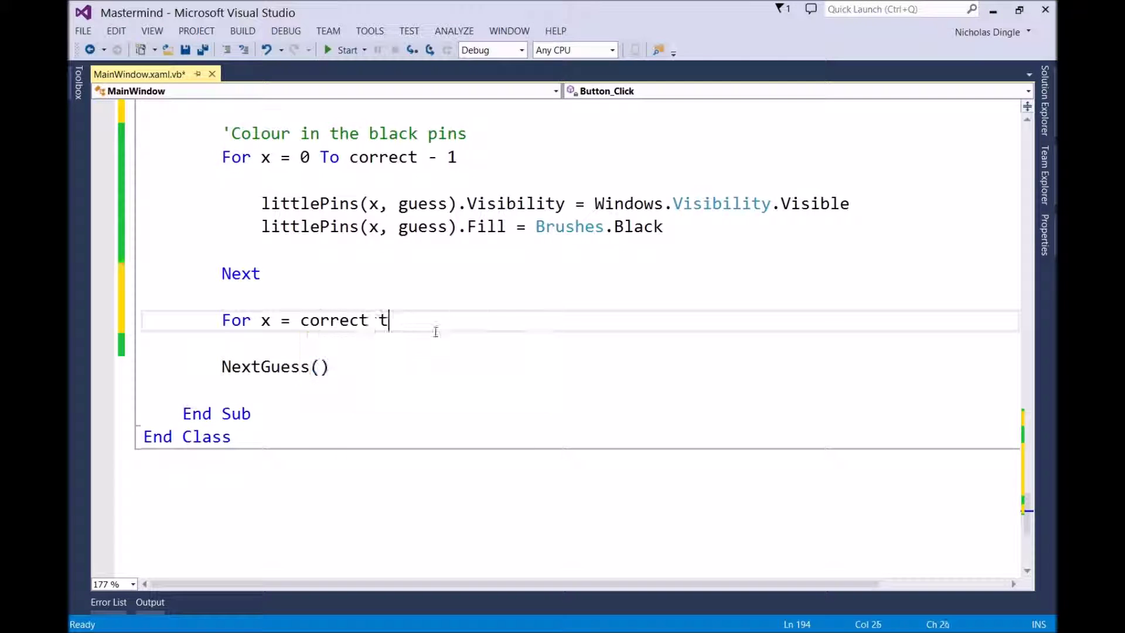
type("o correct")
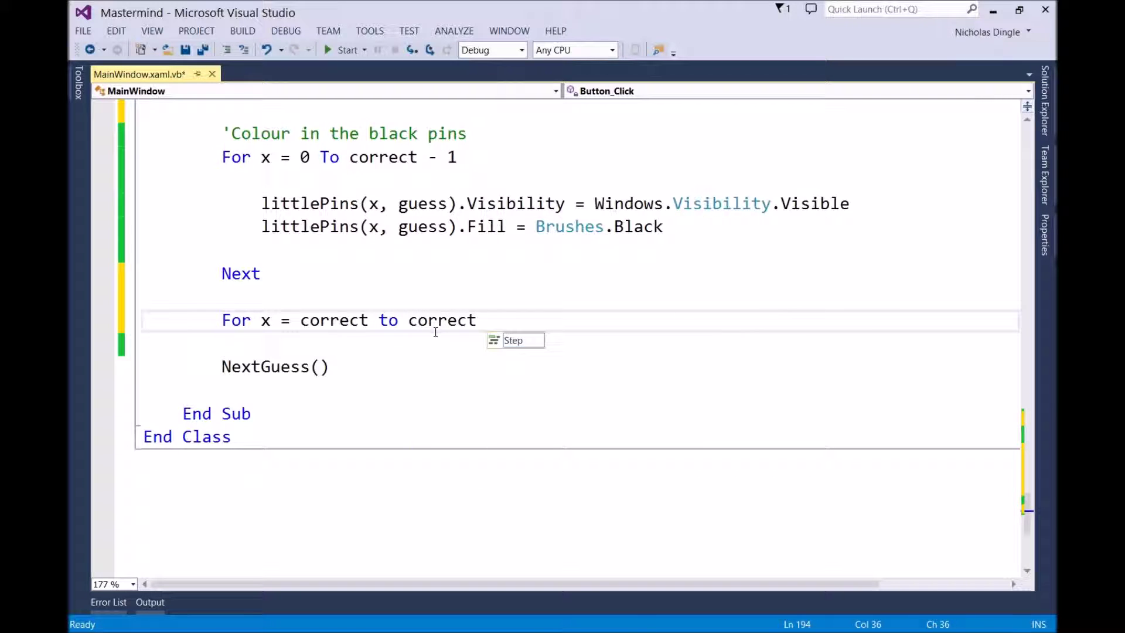
type(" + se")
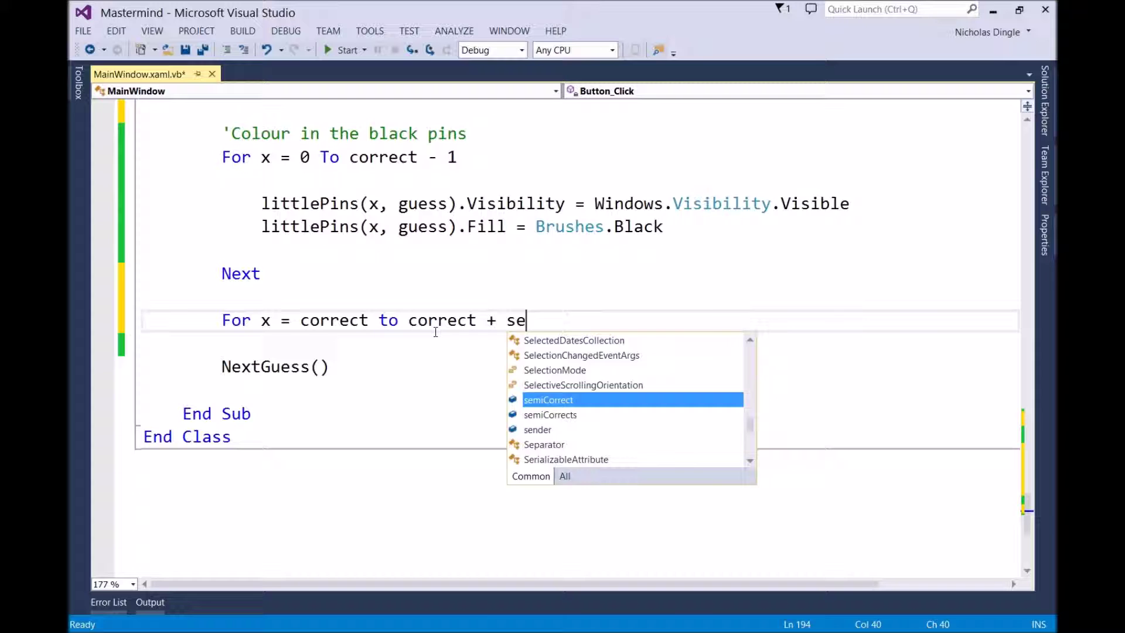
type("mico")
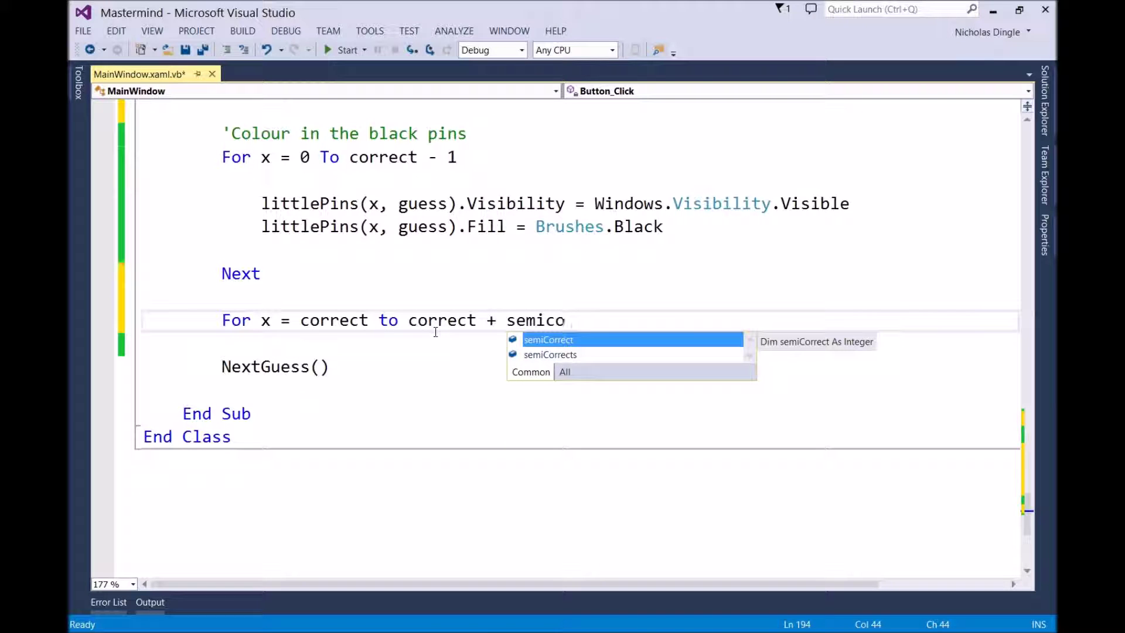
type(" - 1")
key("Return")
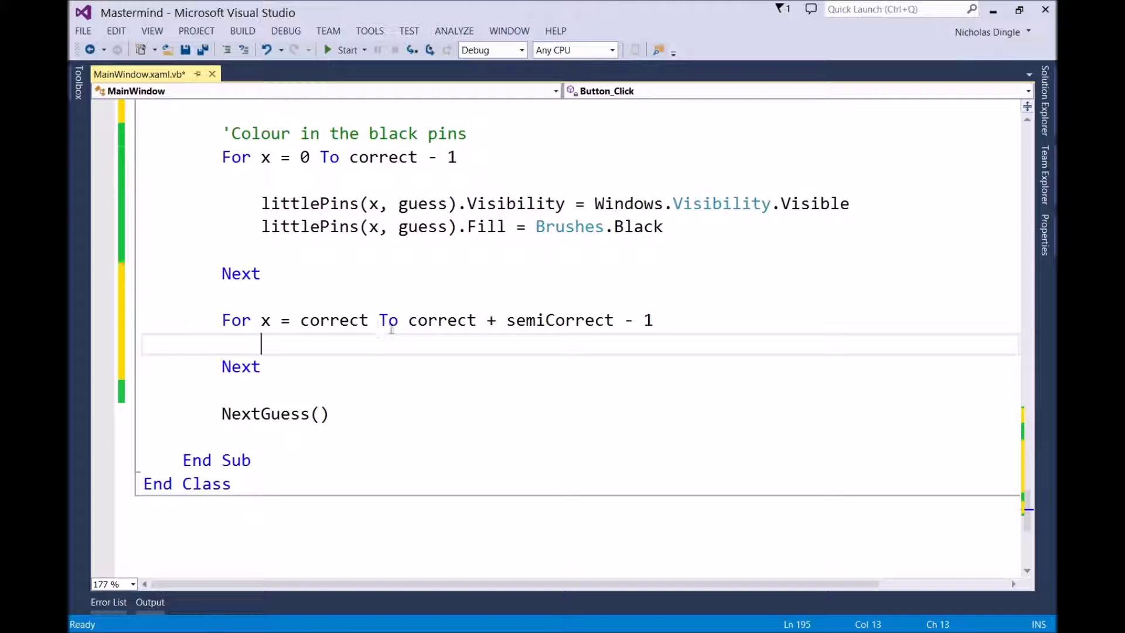
left_click(311, 328)
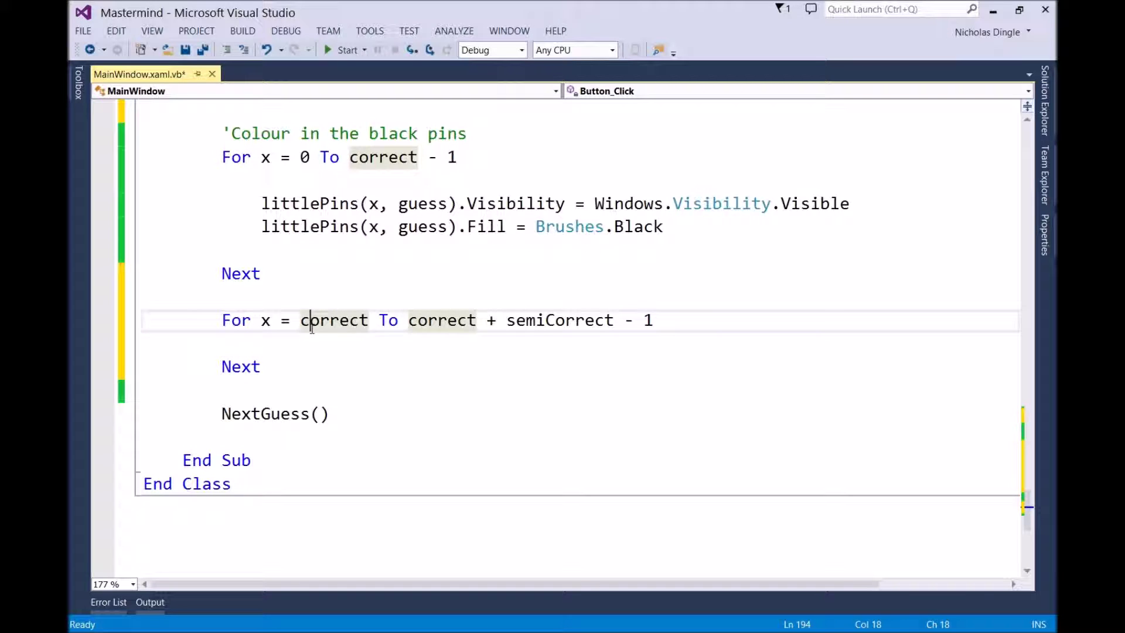
left_click(347, 351)
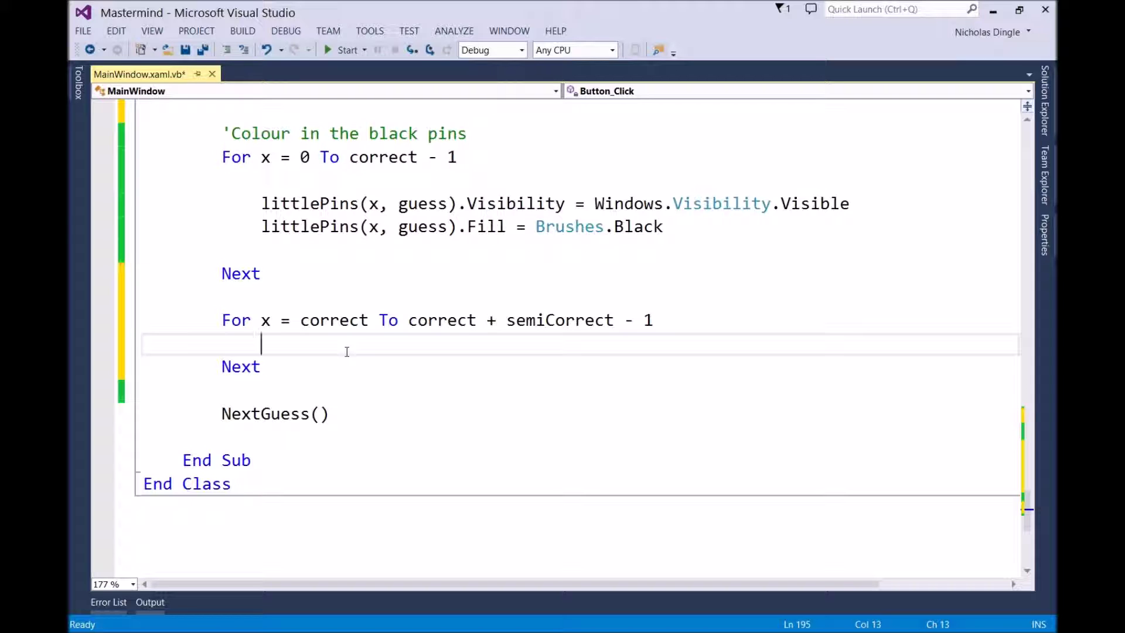
double_click(335, 320)
double_click(442, 322)
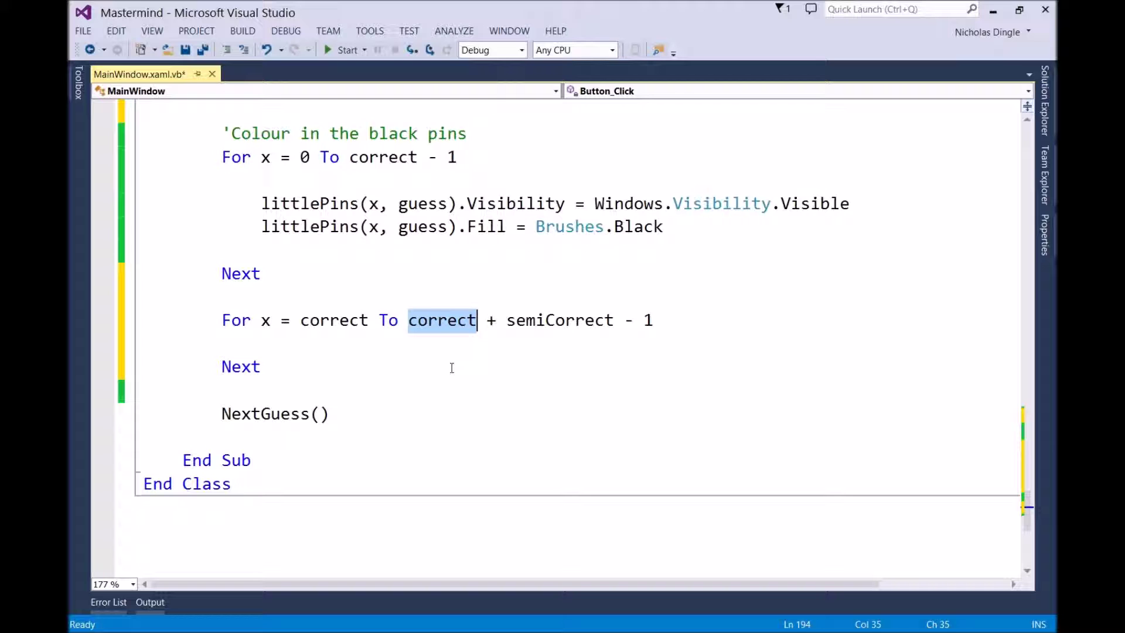
left_click(361, 344)
key("Return")
key("Return")
Paste the two littlePins lines into the new loop, switch Brushes.Black to Brushes.White, and save
key("Up")
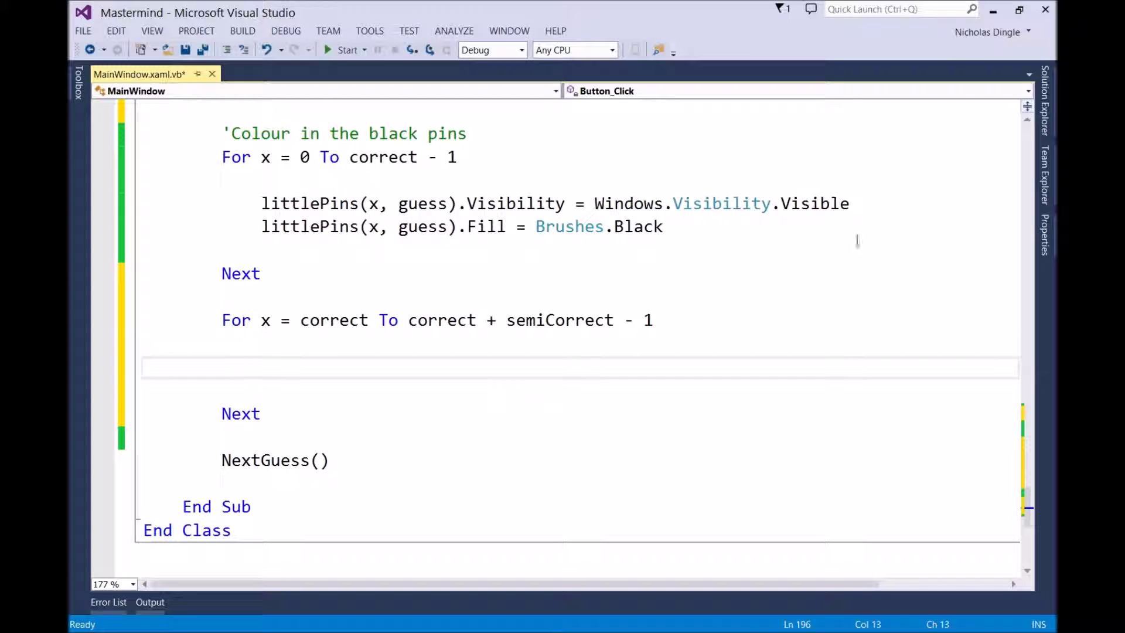
left_click_drag(663, 227, 264, 204)
key("ctrl+c")
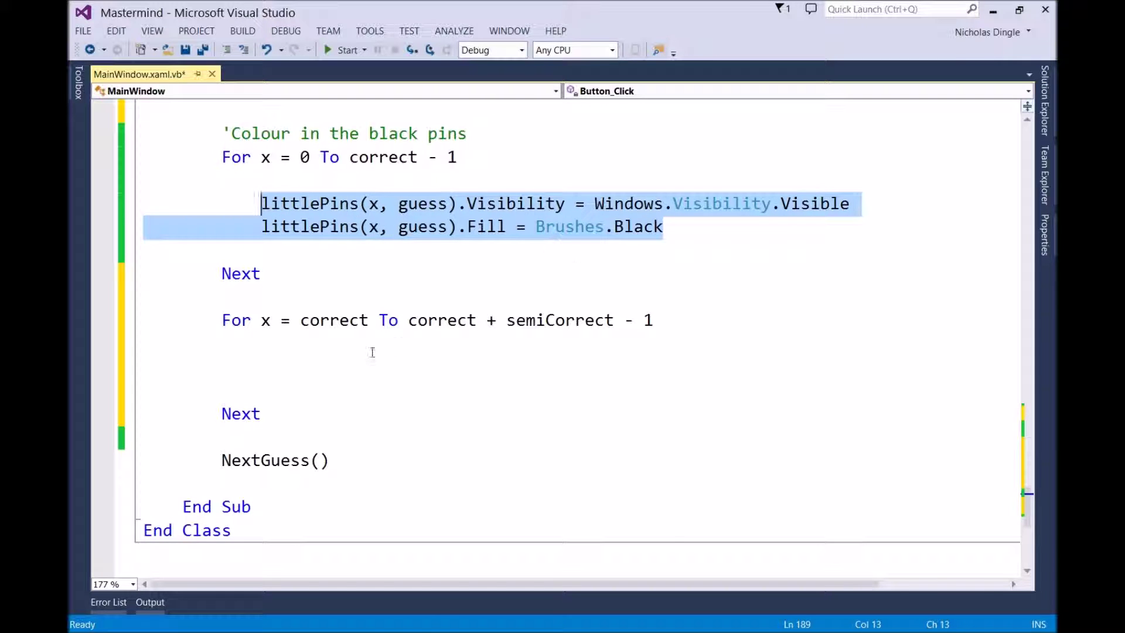
left_click(370, 369)
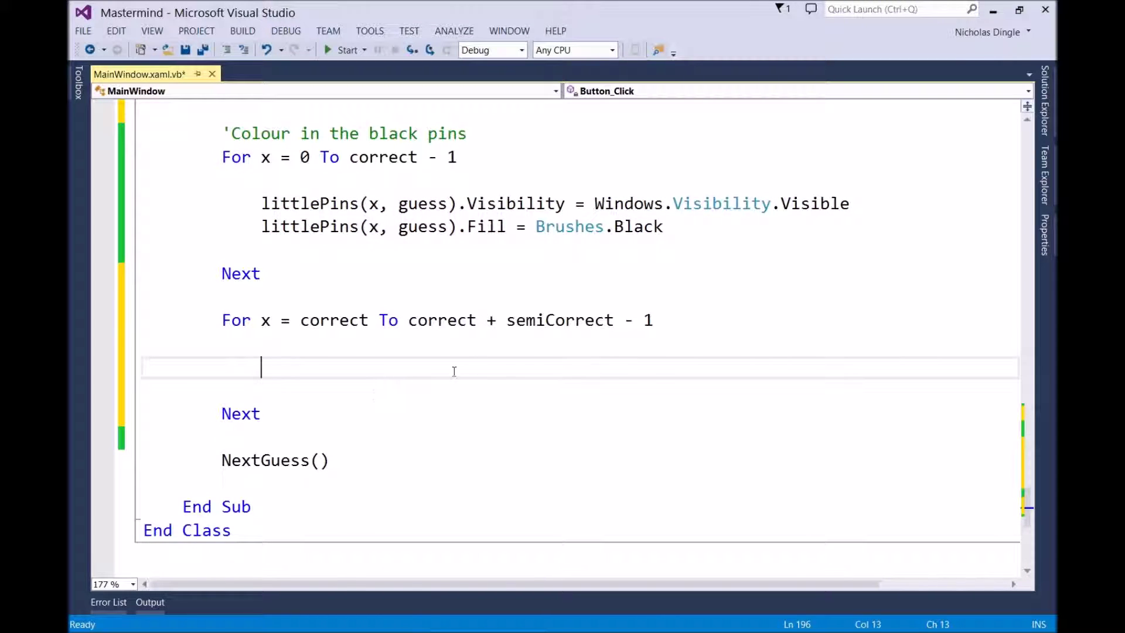
key("ctrl+v")
key("ctrl+BackSpace")
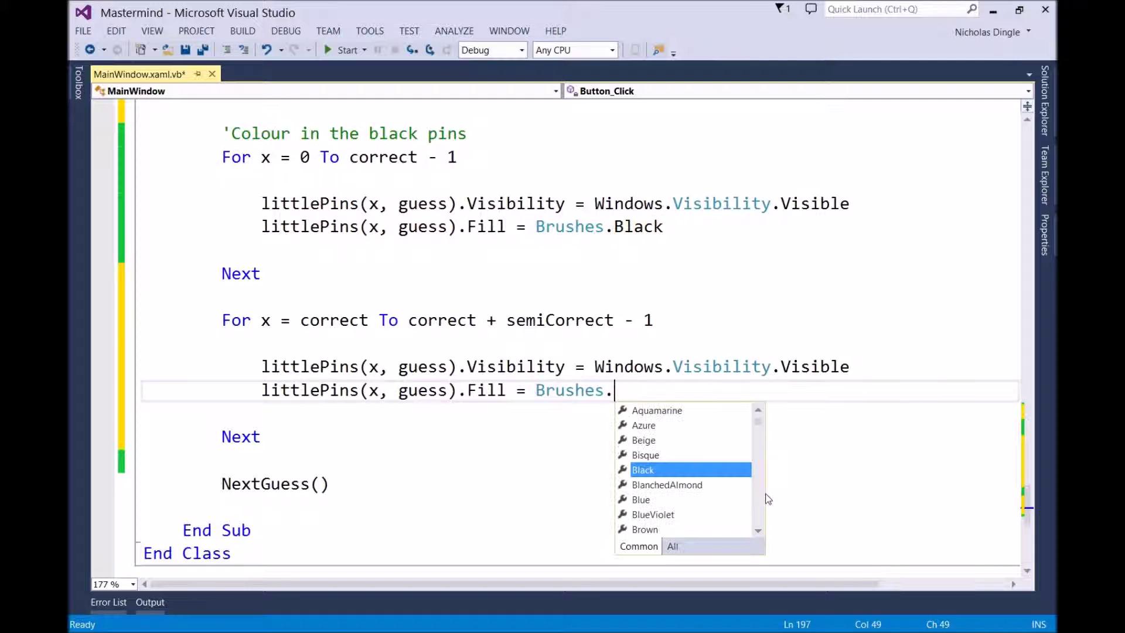
type("white")
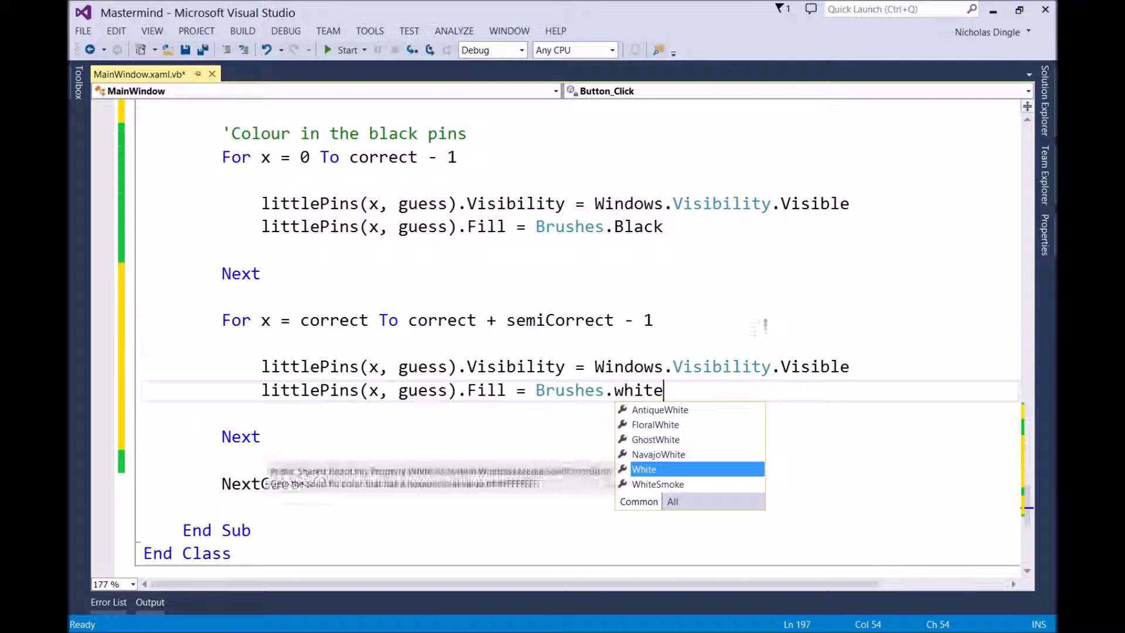
left_click(767, 343)
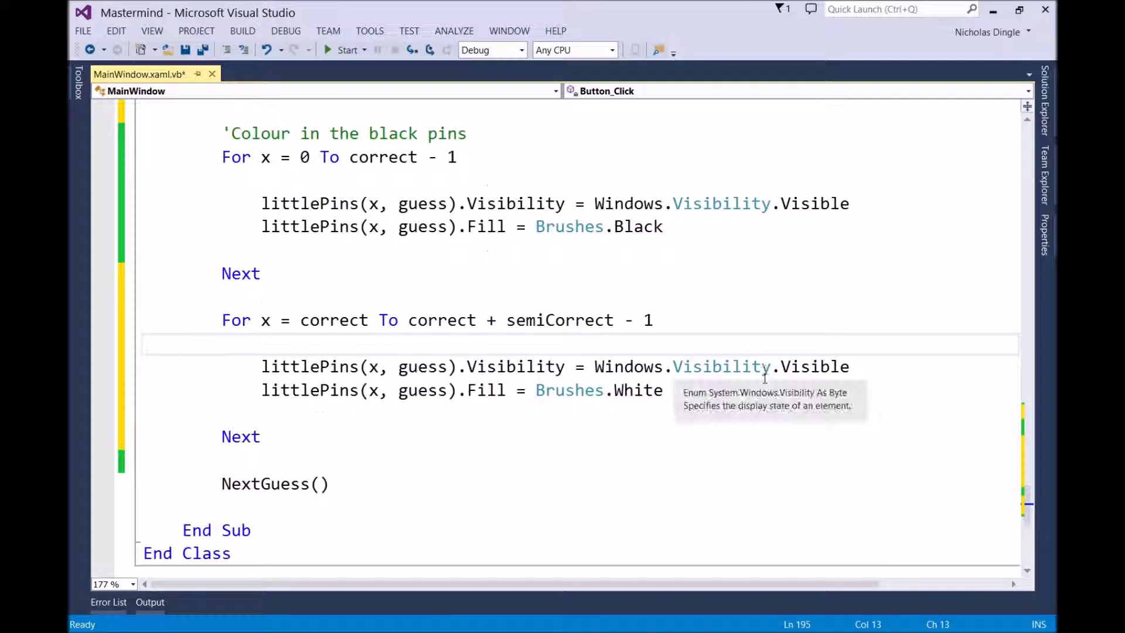
key("ctrl+s")
scroll(701, 414, "down", 1)
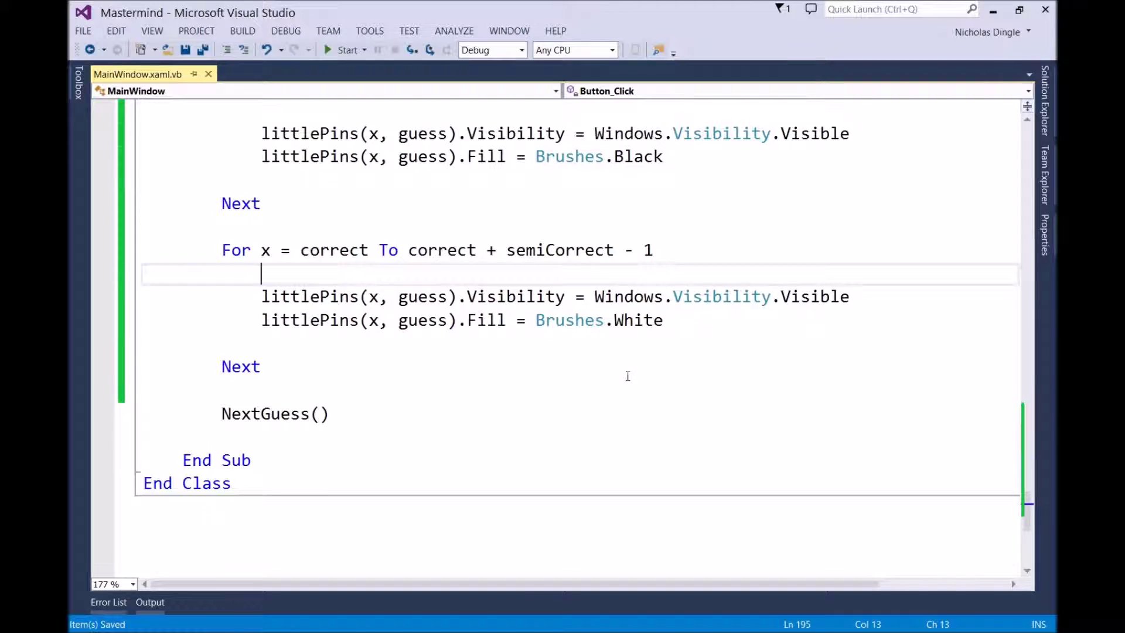
scroll(702, 416, "up", 10)
scroll(659, 387, "up", 10)
scroll(635, 371, "up", 15)
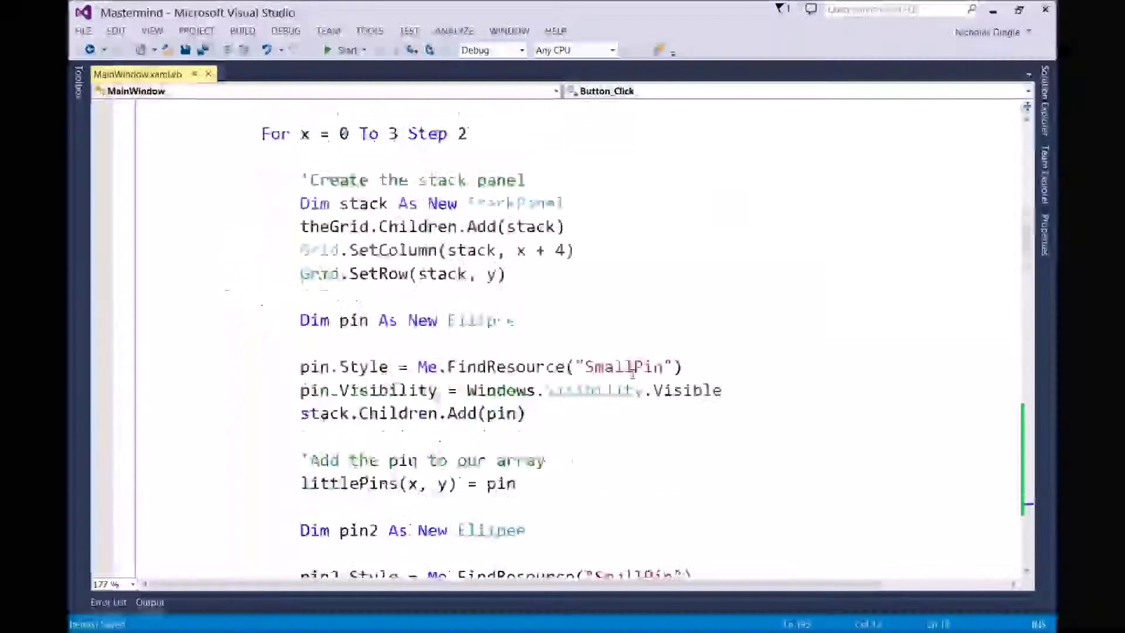
scroll(633, 352, "down", 4)
scroll(633, 352, "up", 4)
left_click_drag(585, 227, 627, 227)
In Window_Loaded, change the pin and pin2 Visibility from Visible to Hidden, then save
double_click(688, 249)
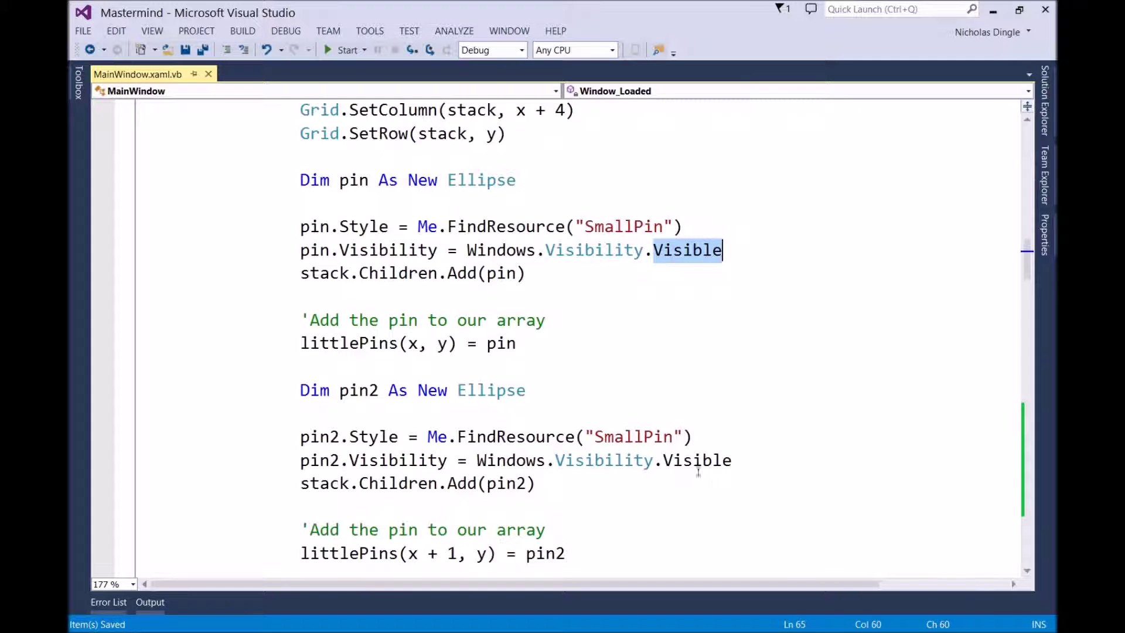
key("BackSpace")
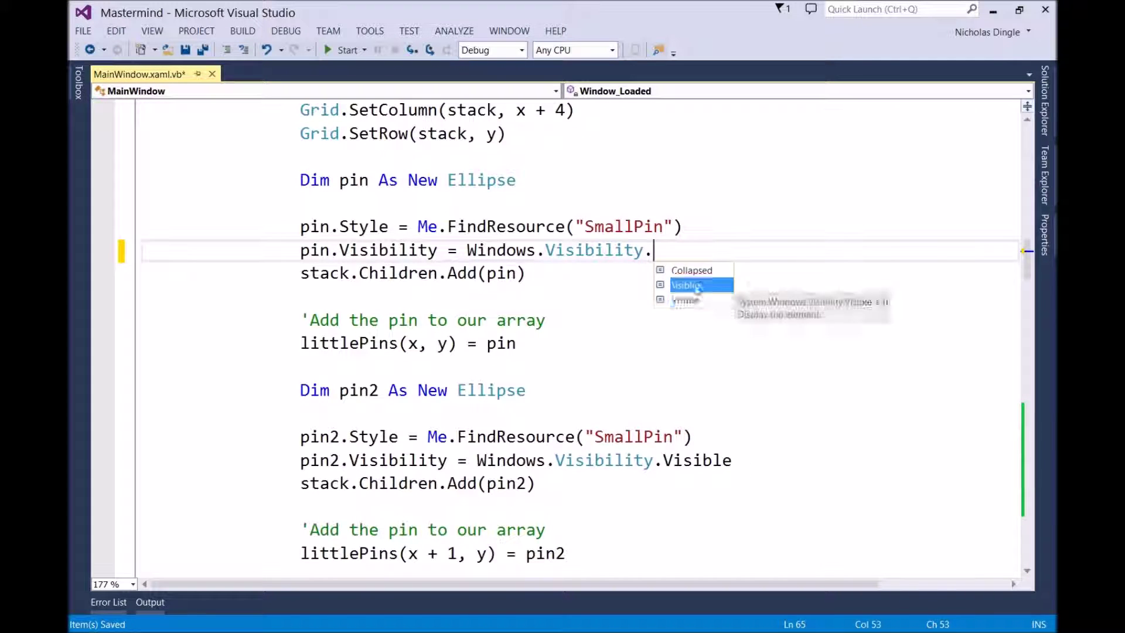
double_click(697, 286)
double_click(697, 460)
key("BackSpace")
double_click(709, 496)
scroll(706, 482, "down", 10)
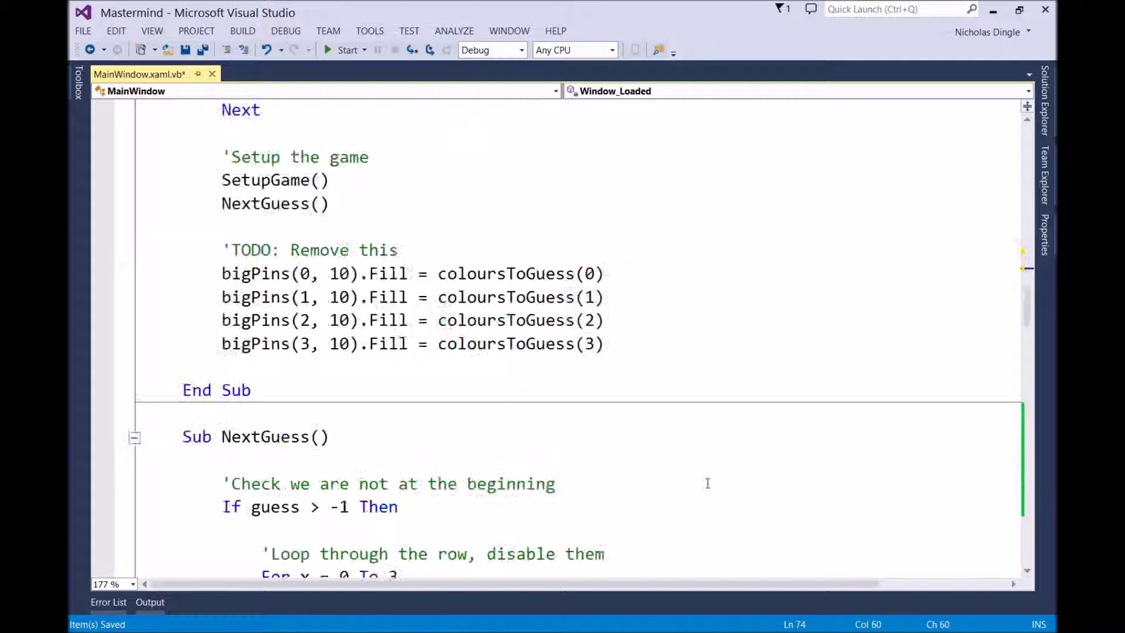
scroll(707, 483, "down", 5)
scroll(706, 482, "down", 5)
scroll(707, 483, "down", 5)
key("ctrl+s")
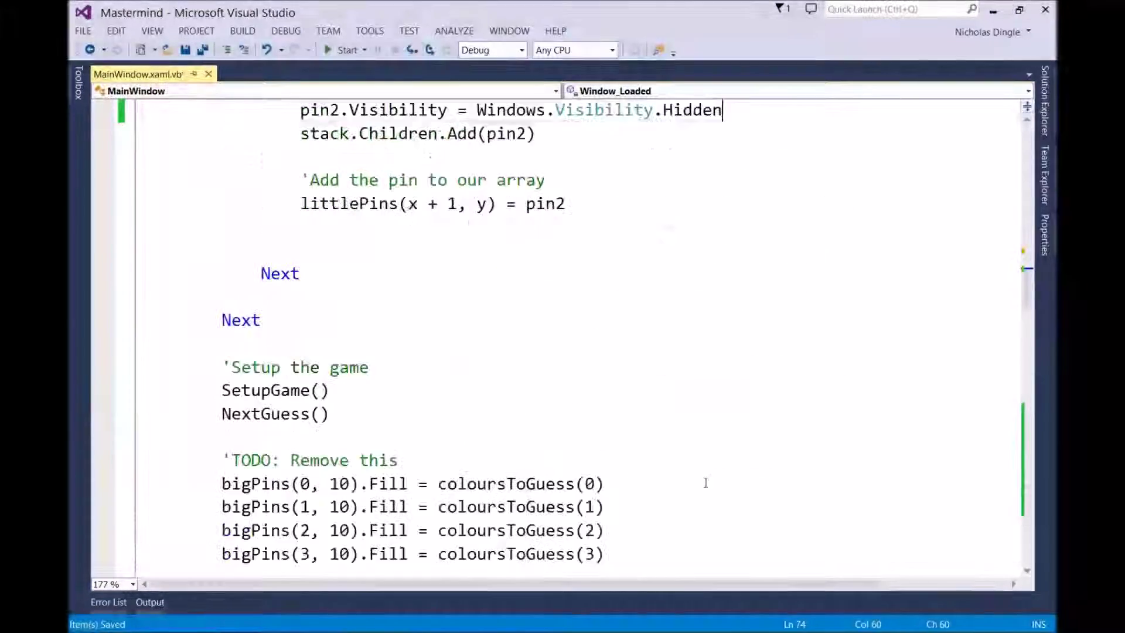
scroll(660, 452, "down", 5)
scroll(661, 452, "down", 5)
scroll(660, 452, "down", 5)
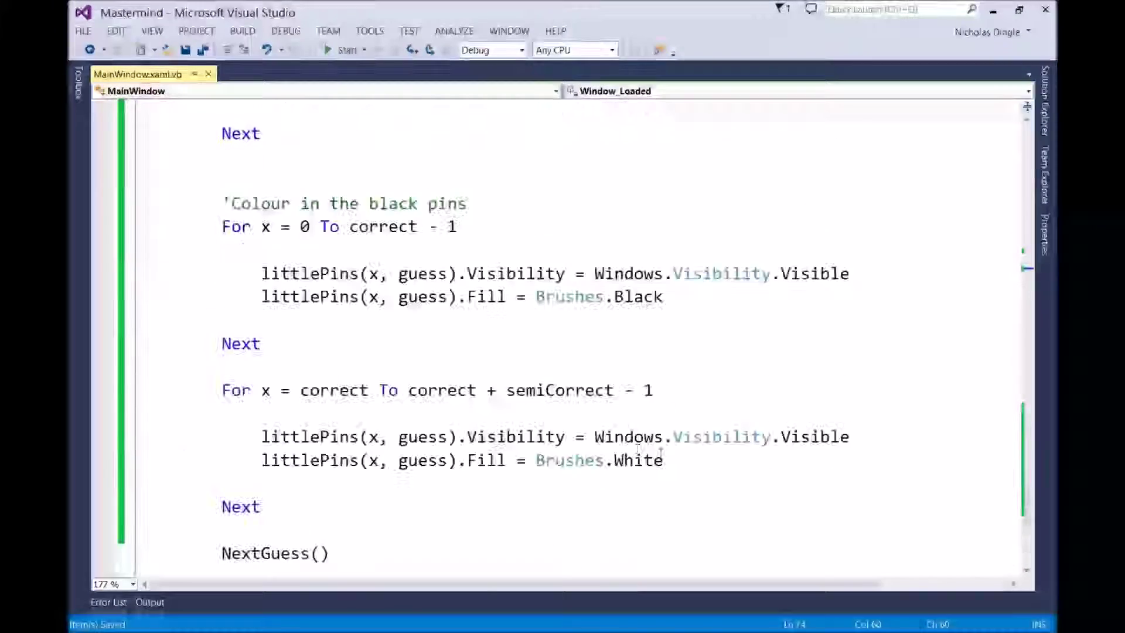
left_click(555, 437)
scroll(699, 454, "down", 2)
scroll(723, 455, "up", 1)
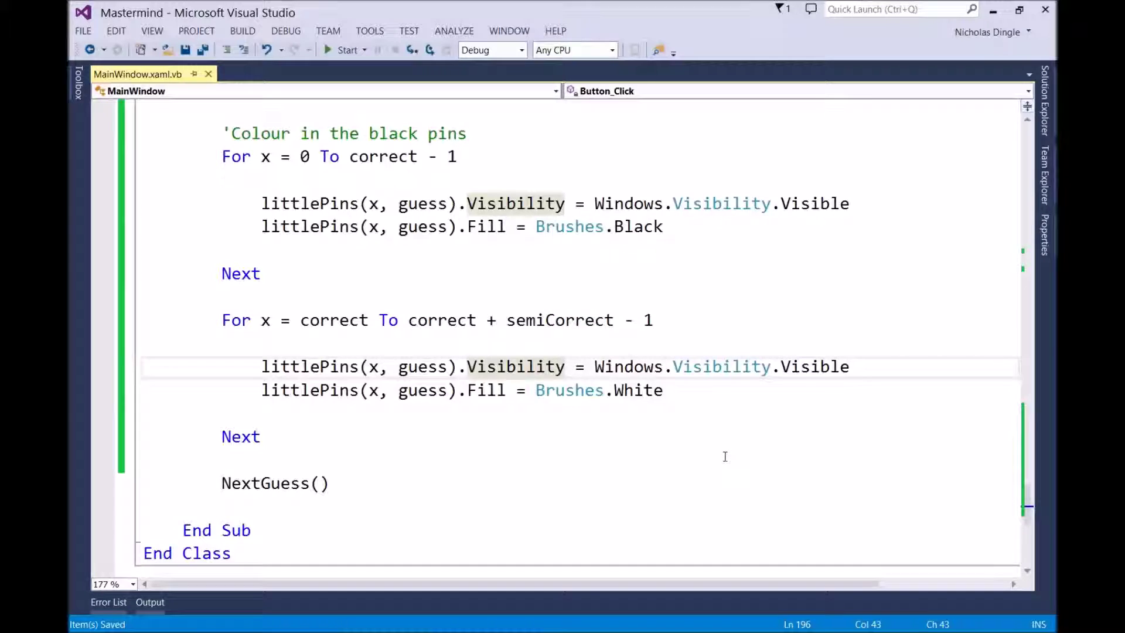